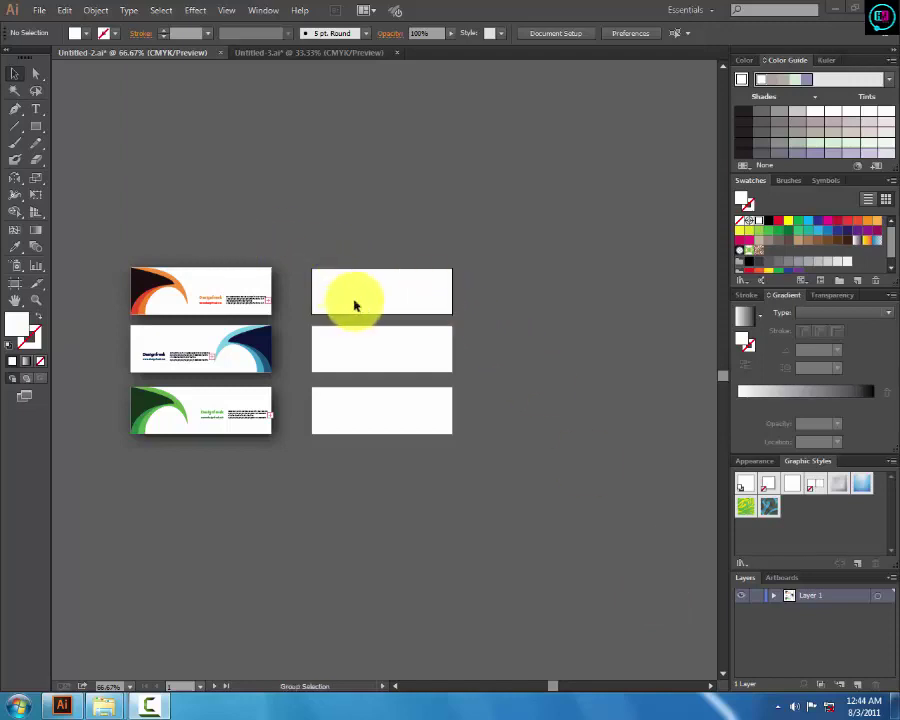
Zoom in to 200% on the top empty business-card artboard for drawing
key(v)
click(330, 237)
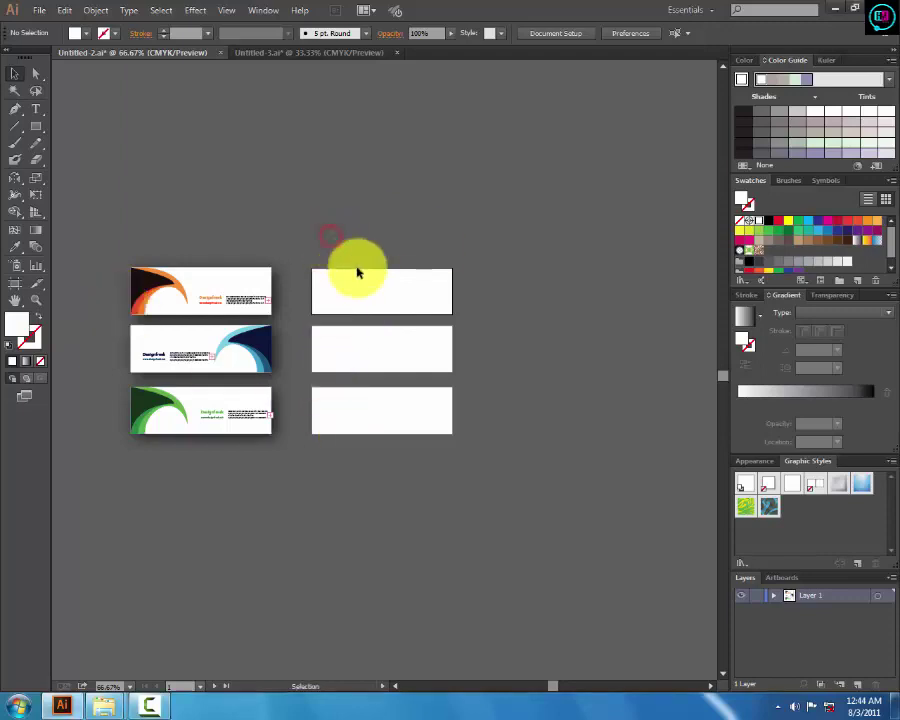
key(z)
click(348, 305)
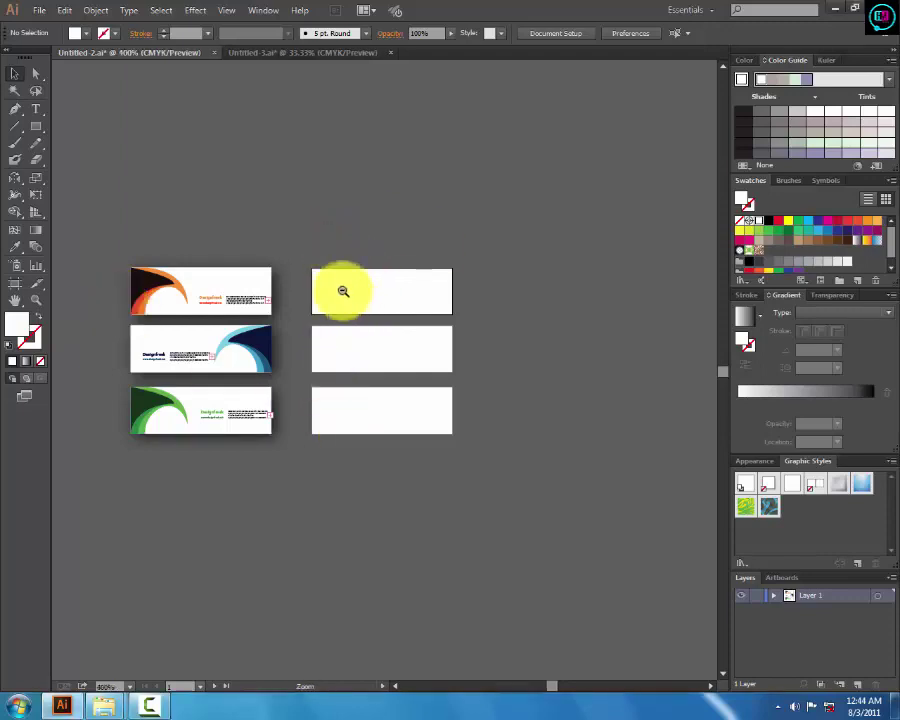
click(342, 292)
alt+click(342, 293)
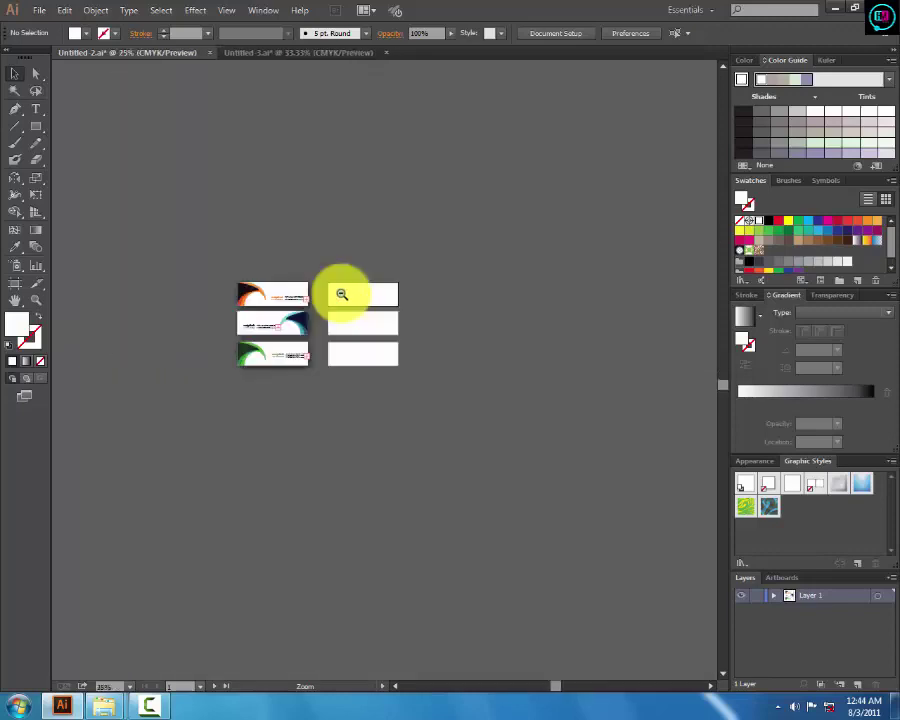
click(342, 293)
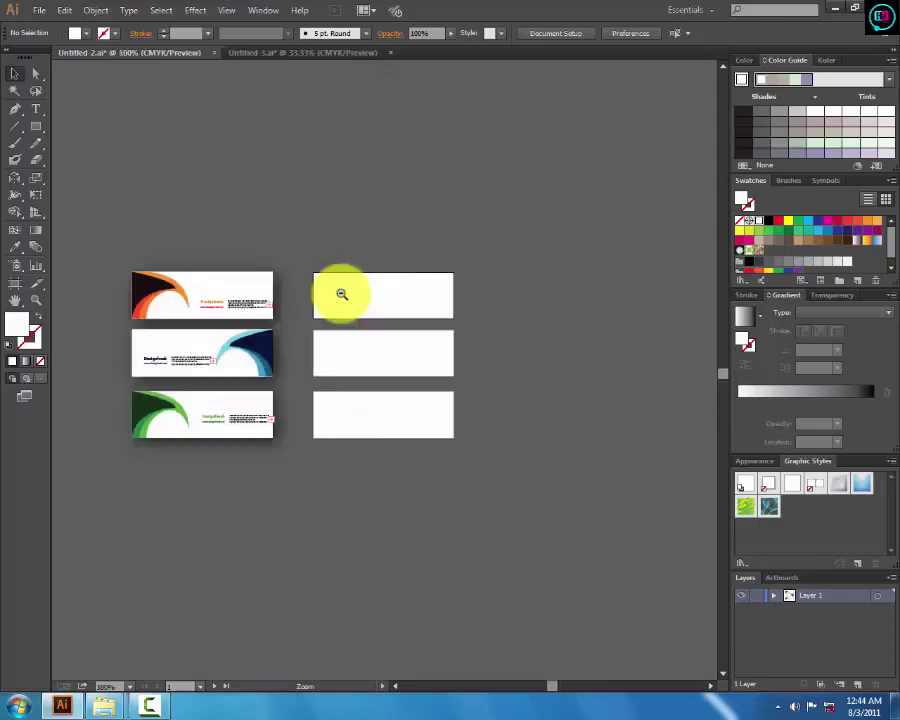
click(342, 293)
click(340, 293)
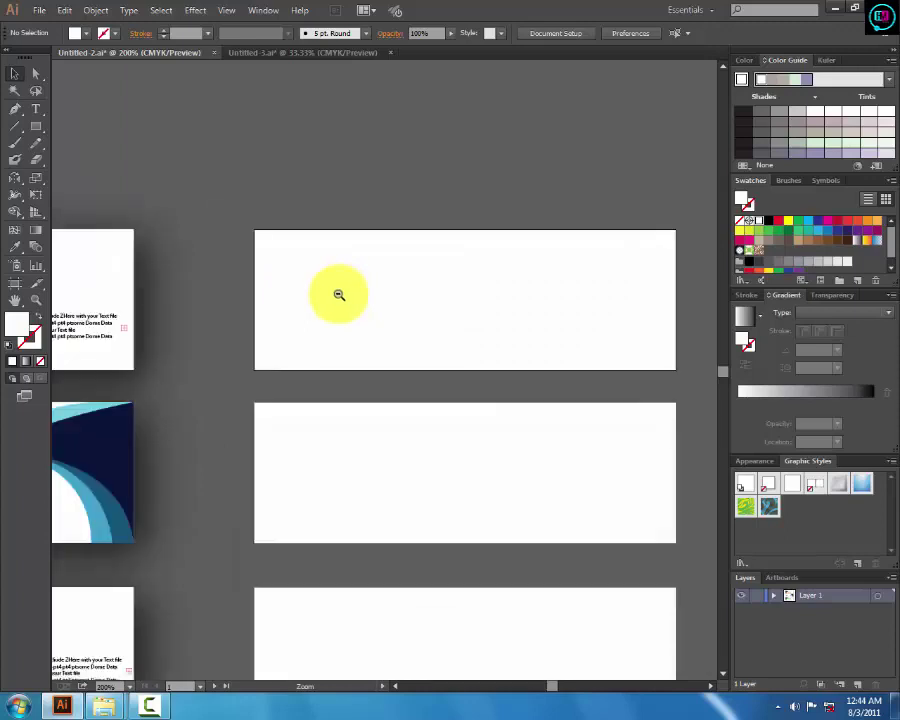
scroll(320, 130, right, 3)
scroll(316, 130, right, 3)
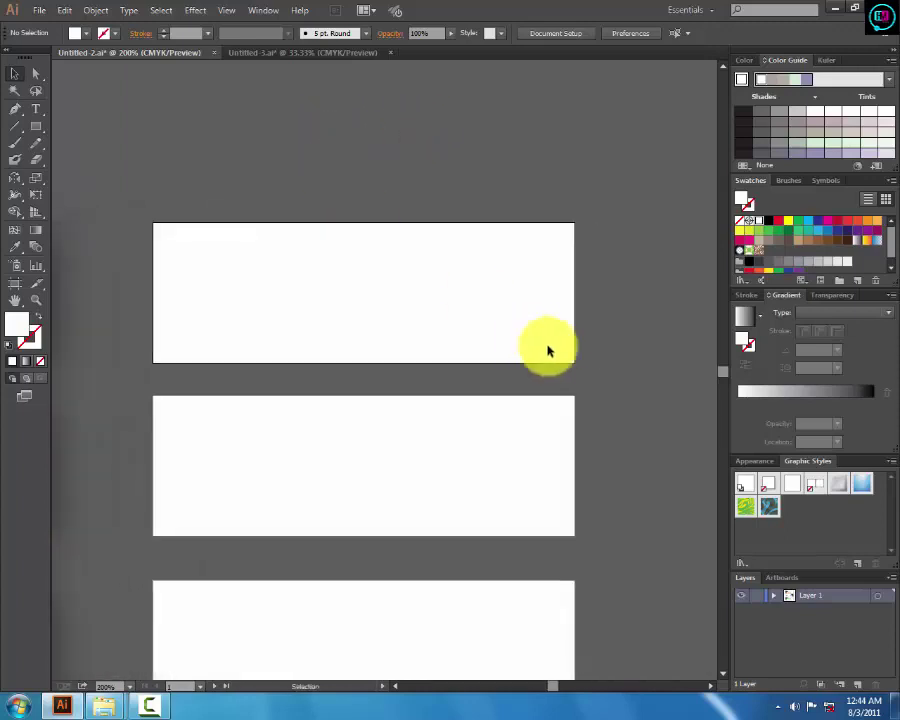
key(p)
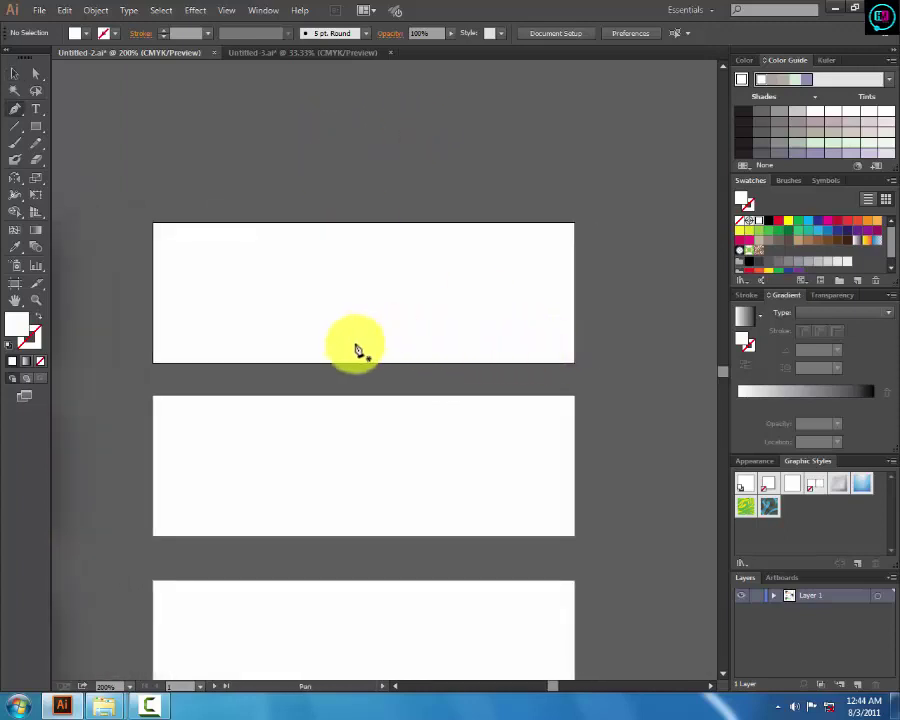
Draw a closed curved swoosh path from the first card's lower-left corner with the Pen tool
click(153, 362)
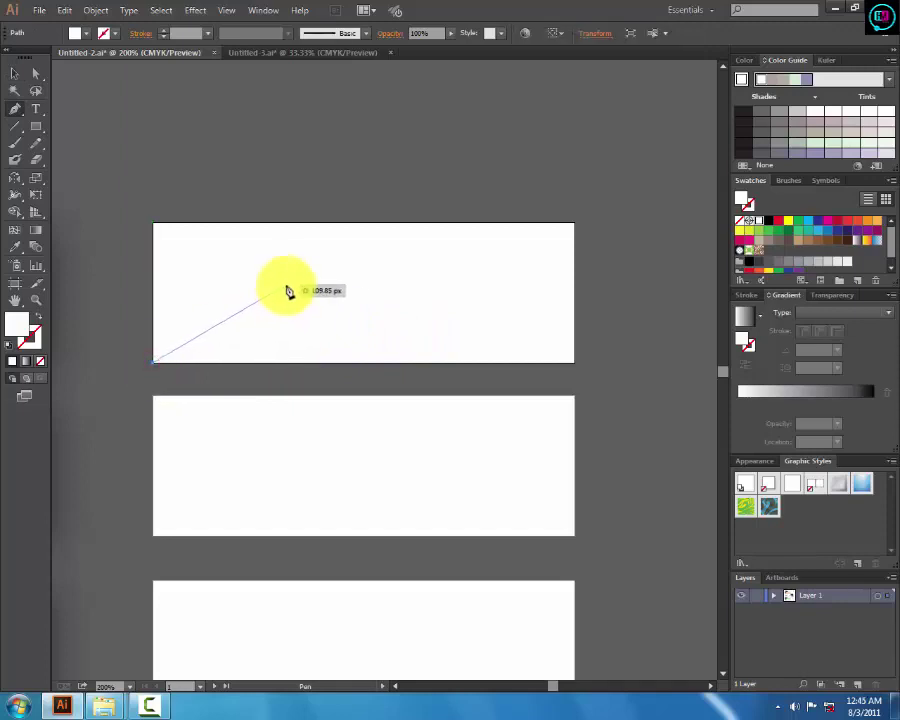
drag(286, 288, 309, 333)
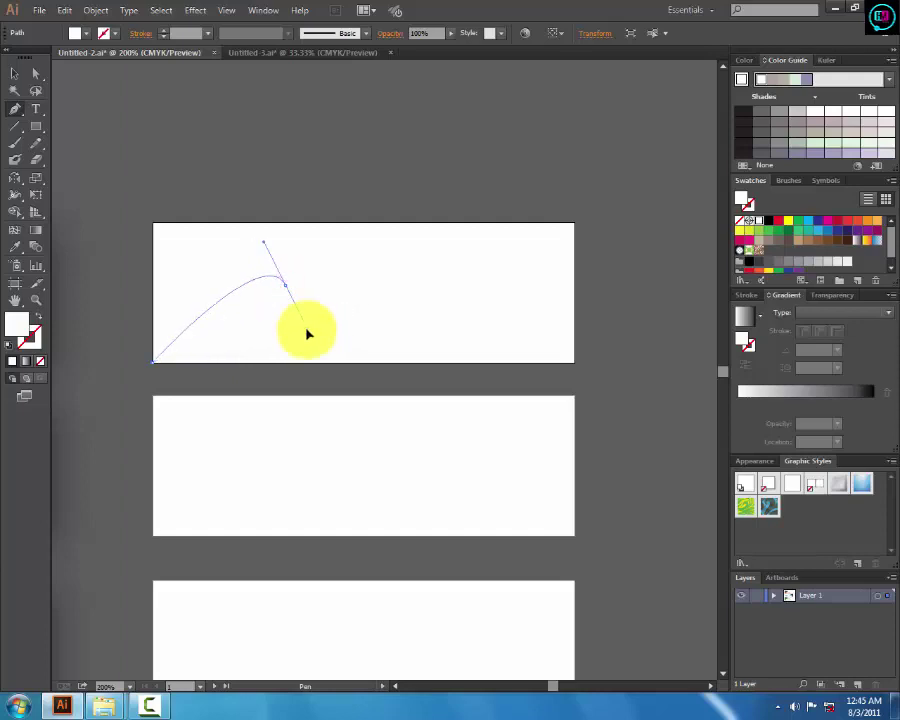
drag(296, 326, 290, 325)
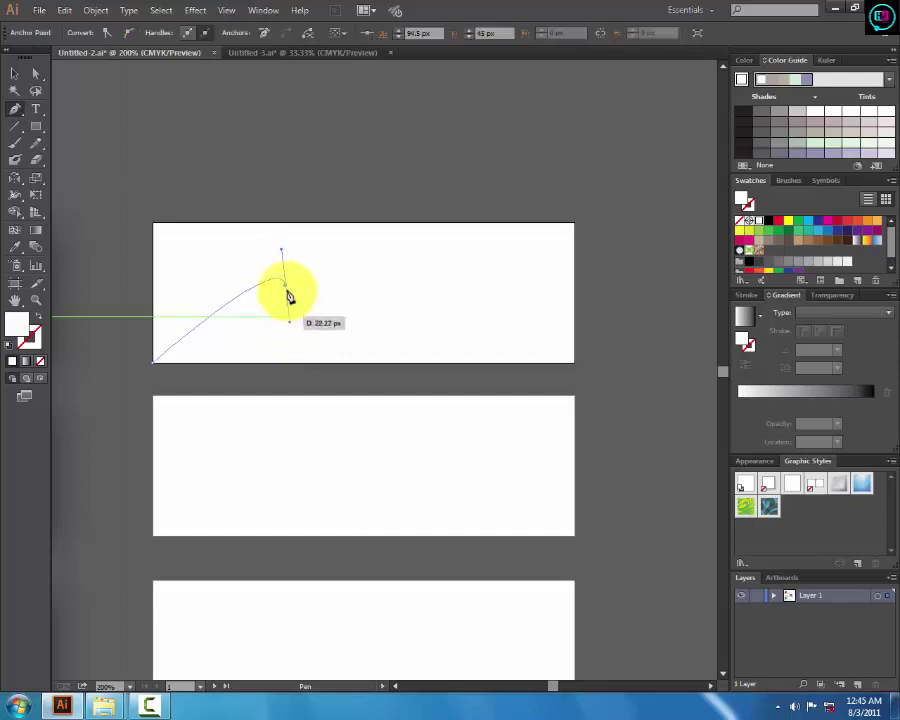
click(285, 287)
drag(334, 265, 157, 229)
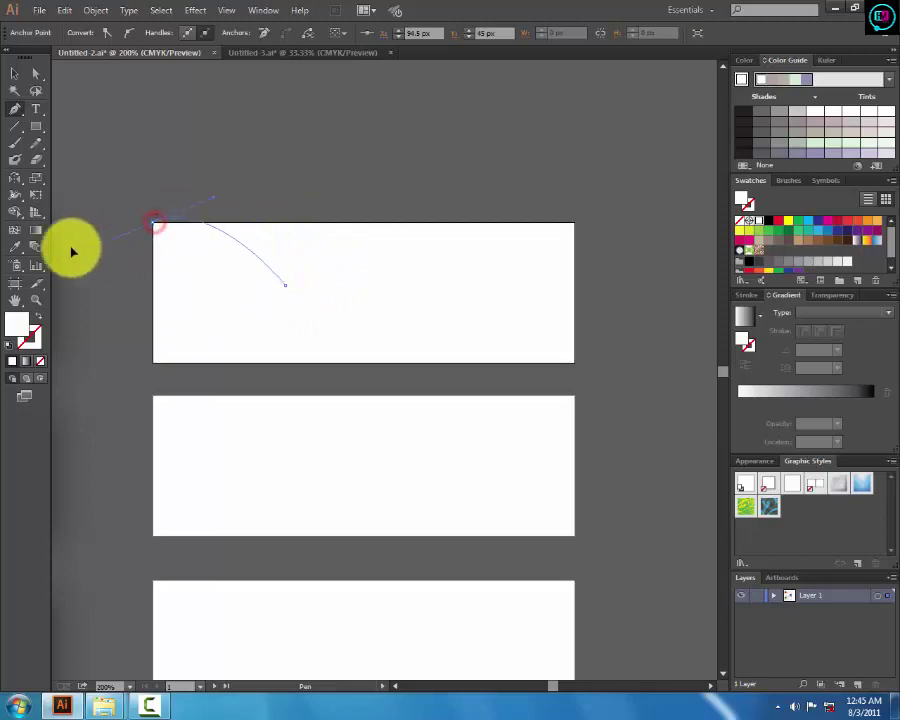
mouse_move(152, 229)
mouse_down()
mouse_move(197, 243)
mouse_move(195, 236)
mouse_move(320, 228)
mouse_up()
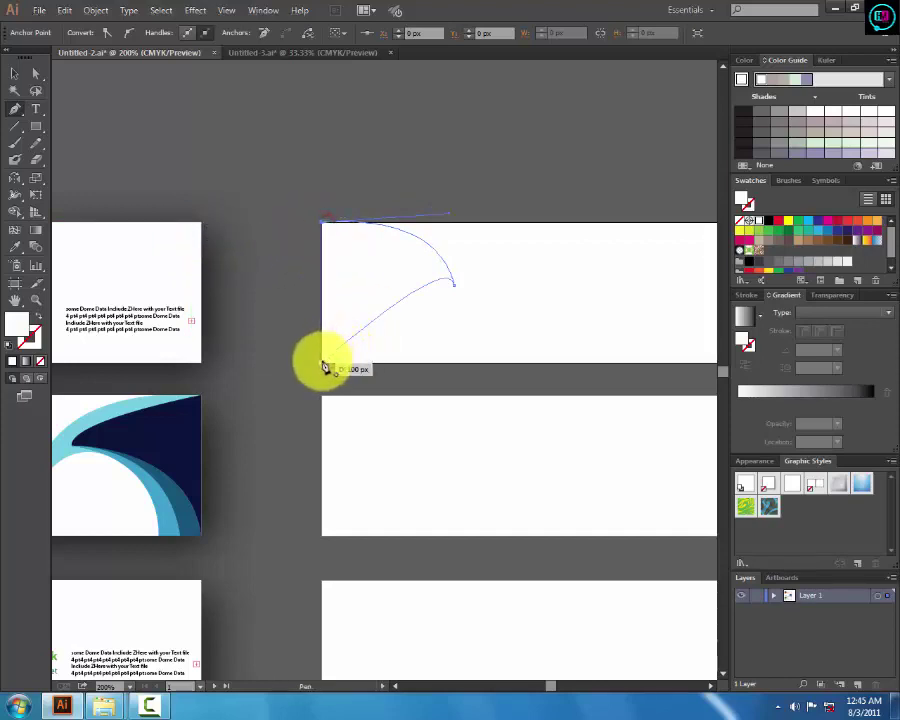
click(323, 362)
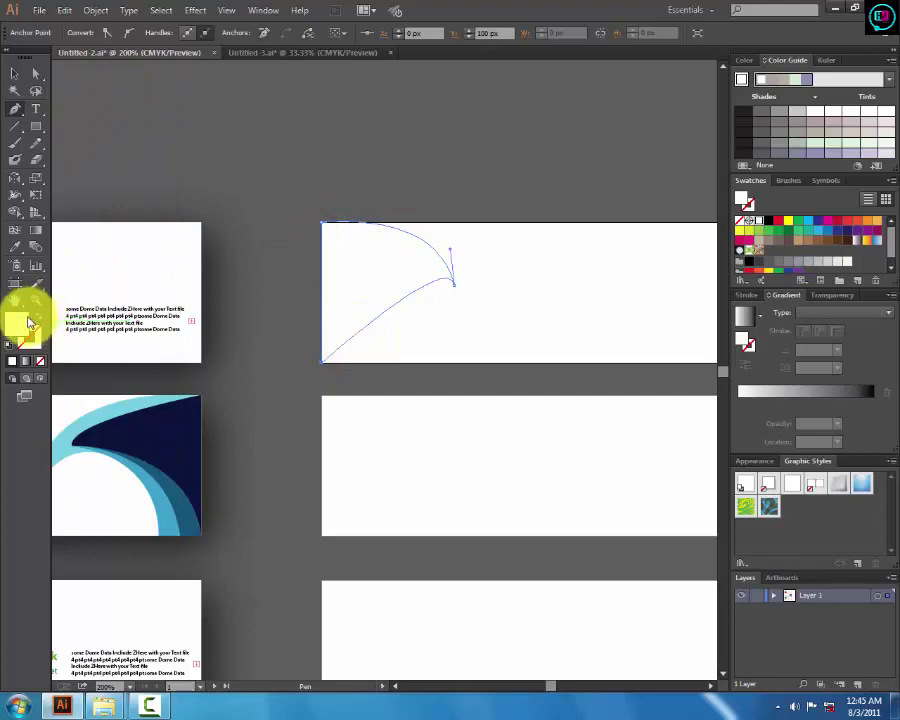
Fill the swoosh purple via the Color Picker and deselect it
double_click(28, 318)
drag(384, 274, 418, 272)
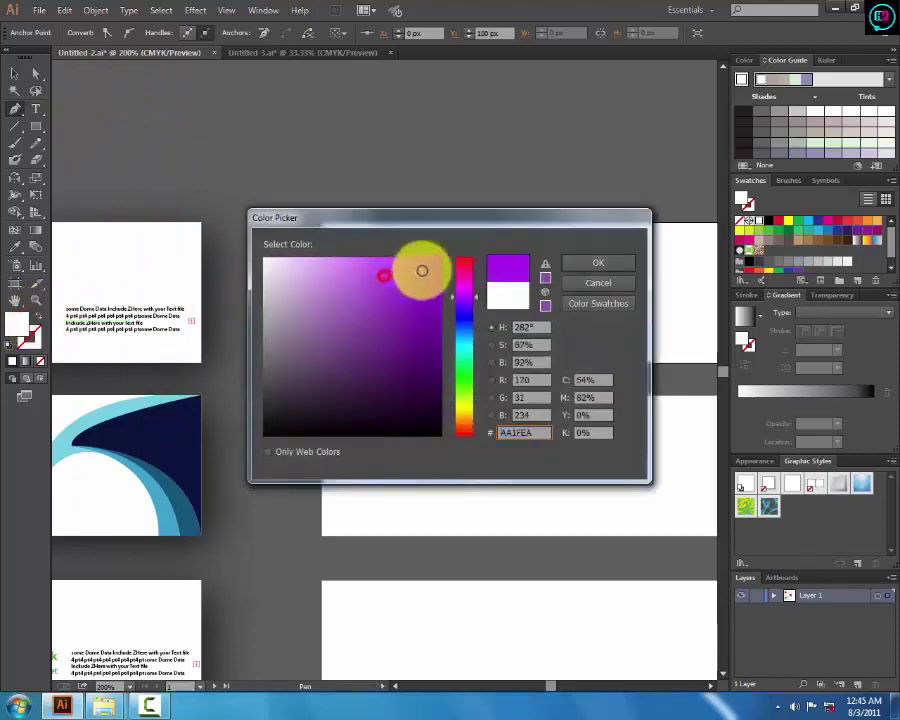
click(571, 263)
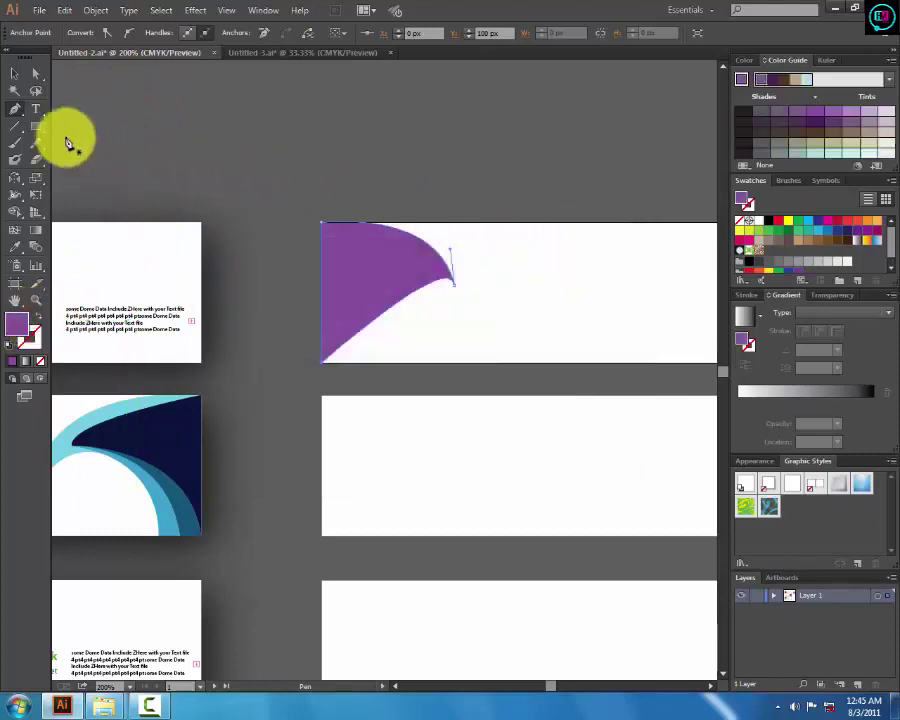
click(15, 73)
click(438, 172)
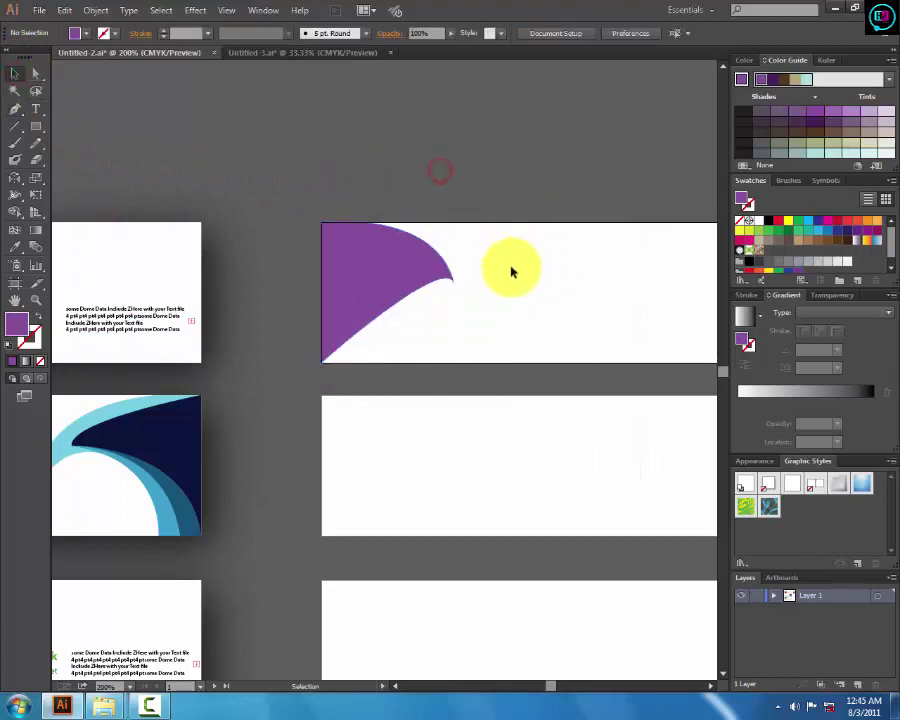
Zoom in and drag the swoosh tip's direction handles to sharpen its curve
ctrl+space+click(460, 261)
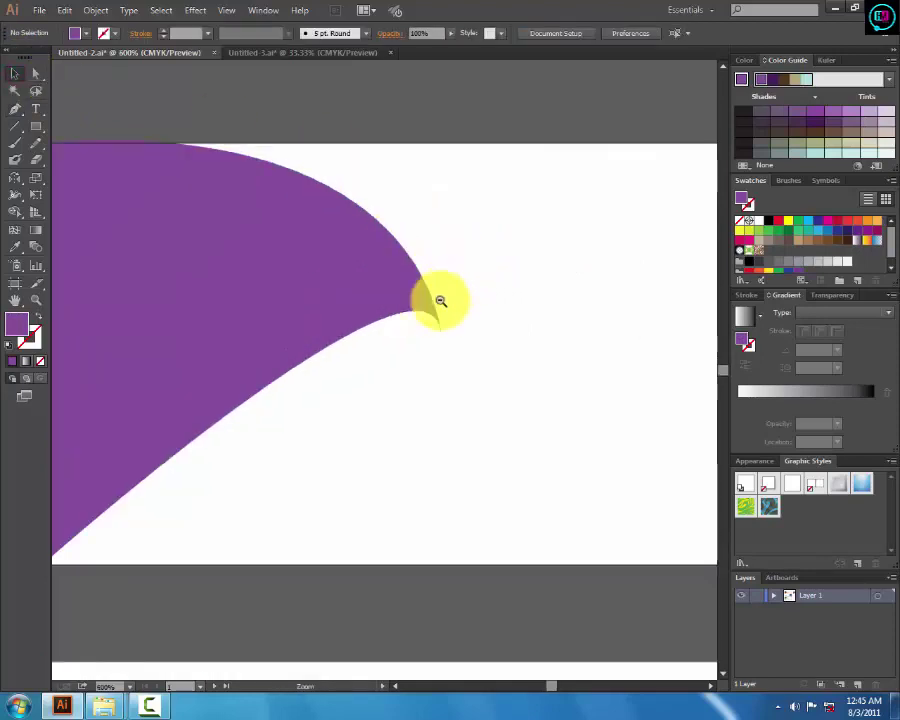
ctrl+space+click(438, 301)
click(398, 297)
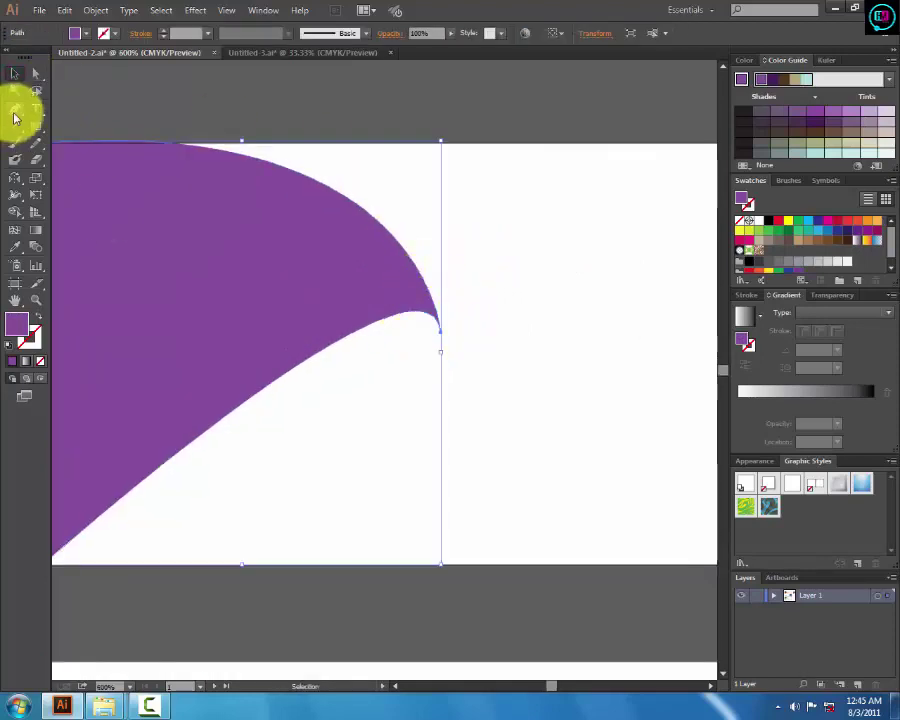
click(35, 74)
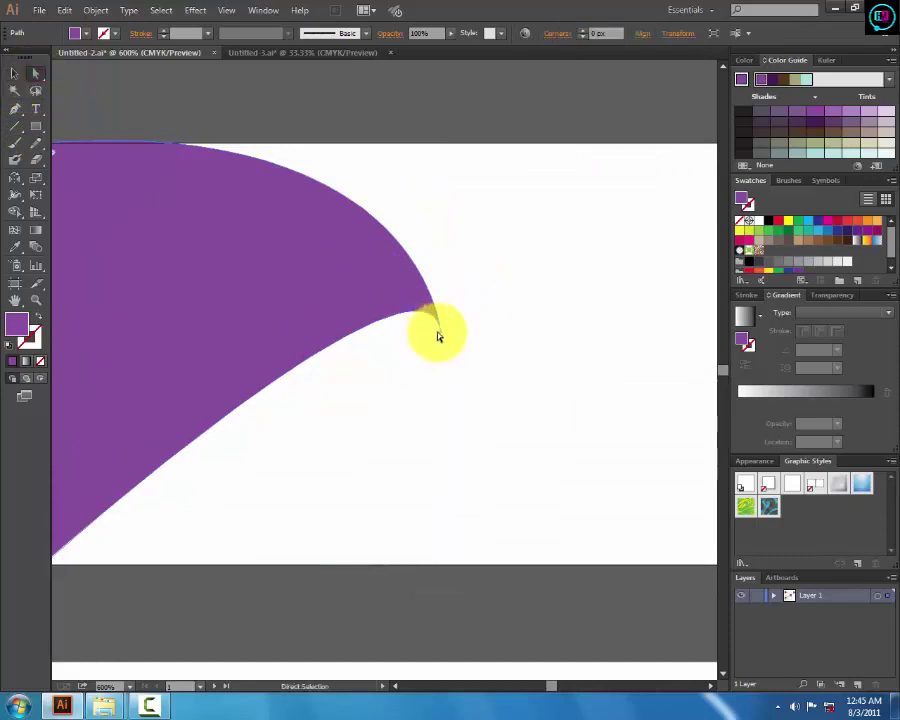
click(438, 334)
mouse_move(438, 334)
mouse_down()
mouse_move(432, 228)
mouse_move(426, 238)
mouse_move(392, 241)
mouse_move(378, 227)
mouse_move(386, 206)
mouse_up()
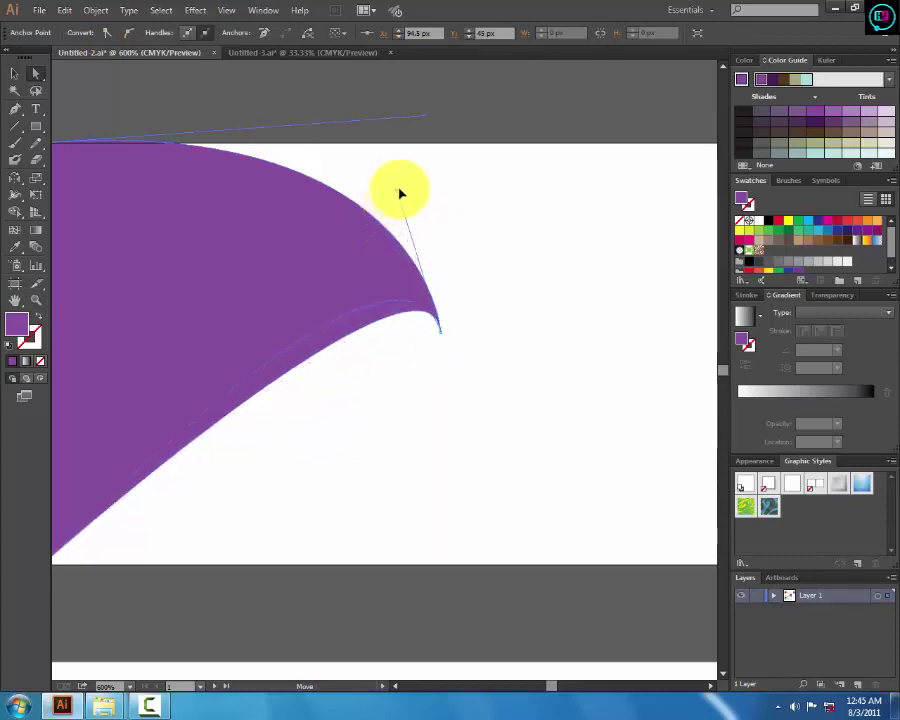
drag(408, 192, 408, 192)
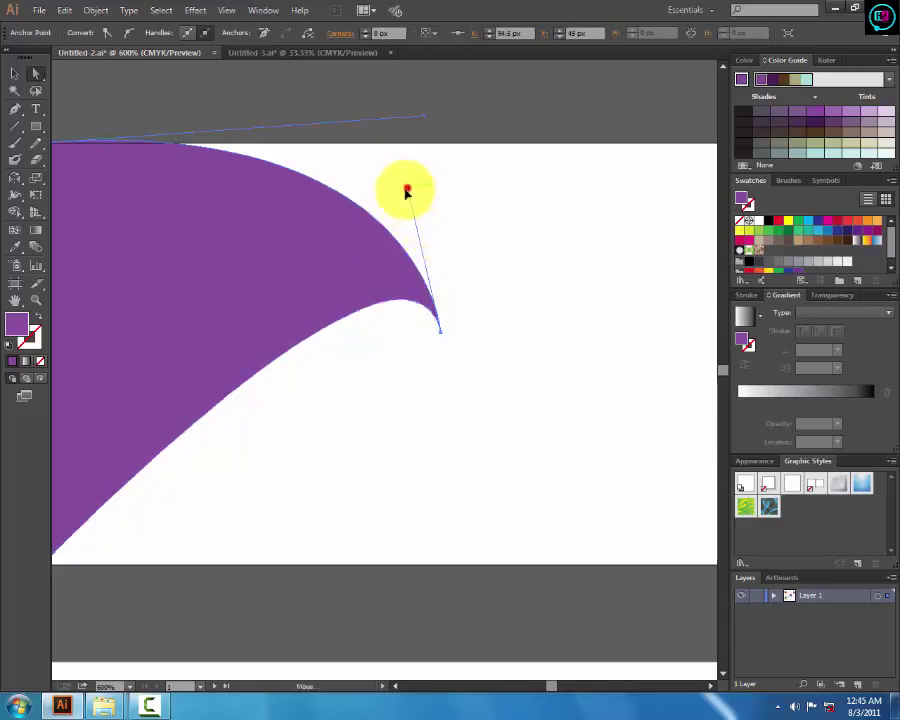
drag(407, 192, 381, 196)
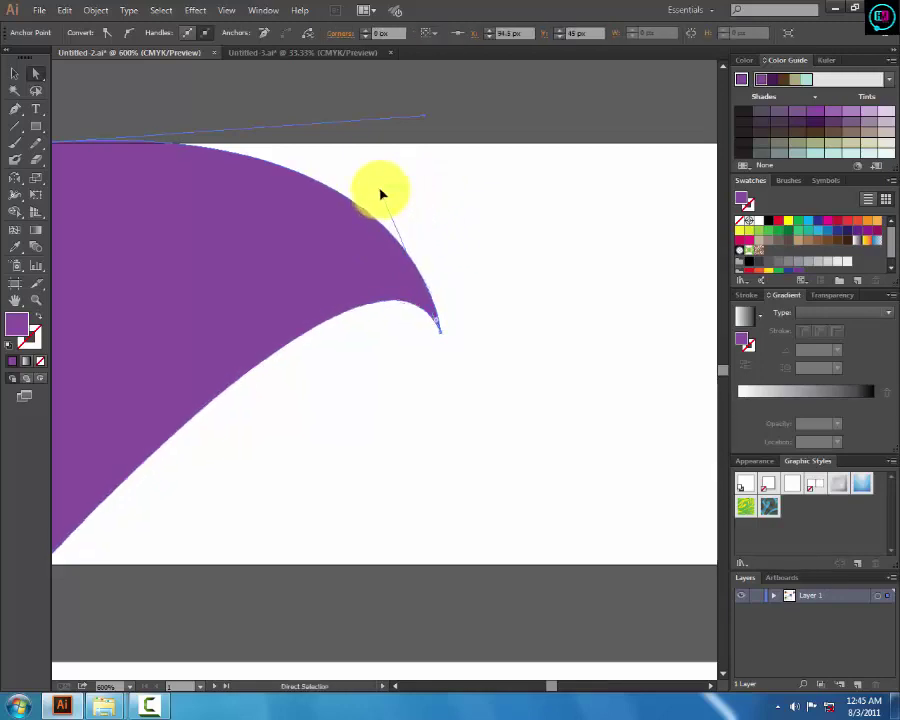
click(448, 212)
drag(446, 192, 512, 280)
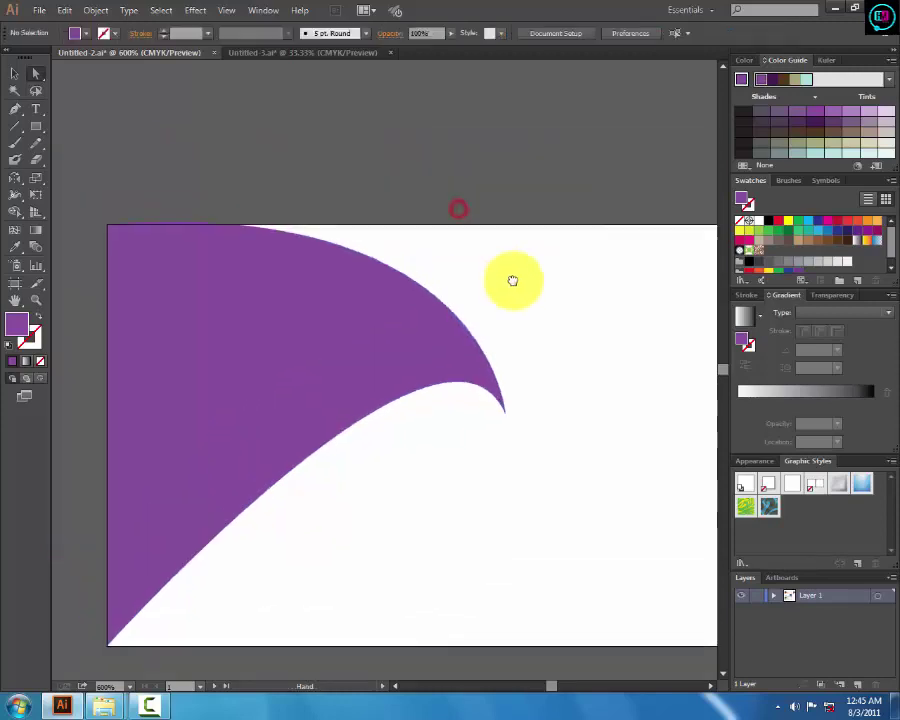
Reselect the tip anchor and pull its handle so the upper edge sweeps smoothly into the point
key(z)
alt+click(503, 300)
alt+click(503, 300)
alt+click(503, 300)
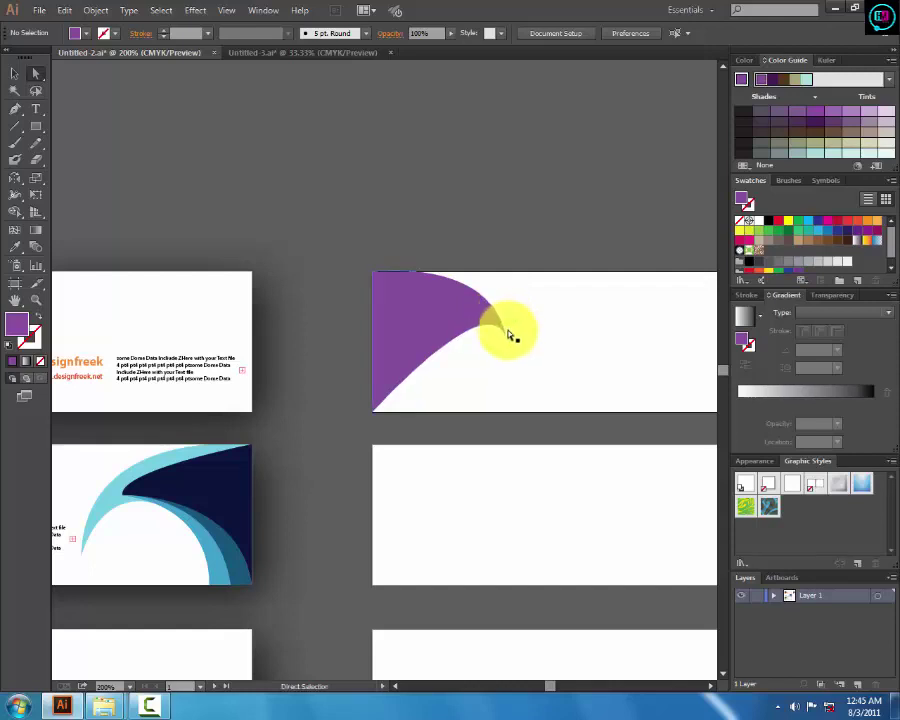
drag(510, 336, 518, 285)
click(500, 322)
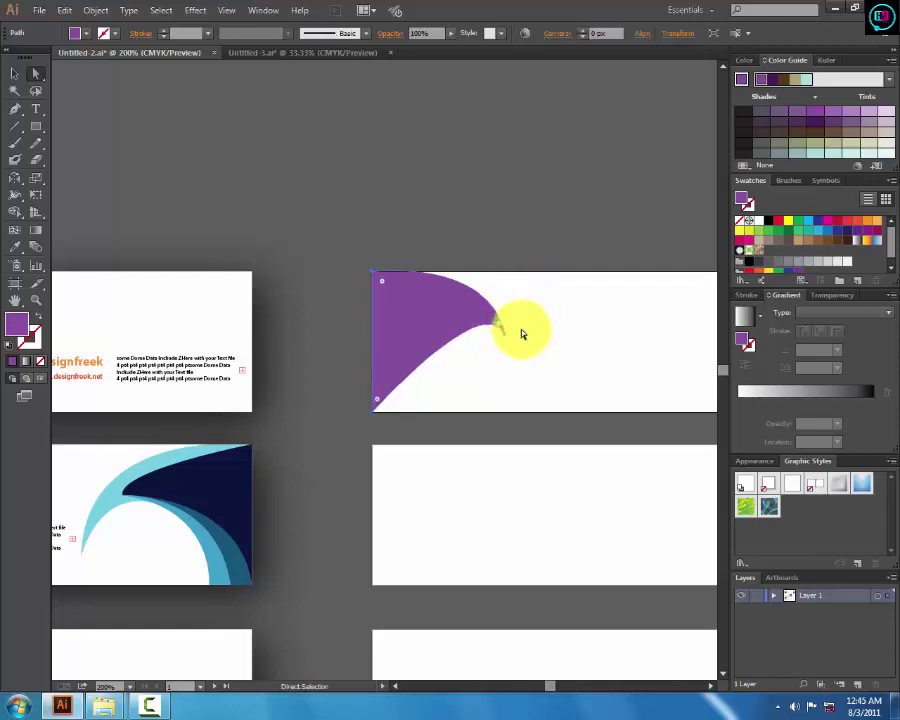
ctrl+space+click(521, 333)
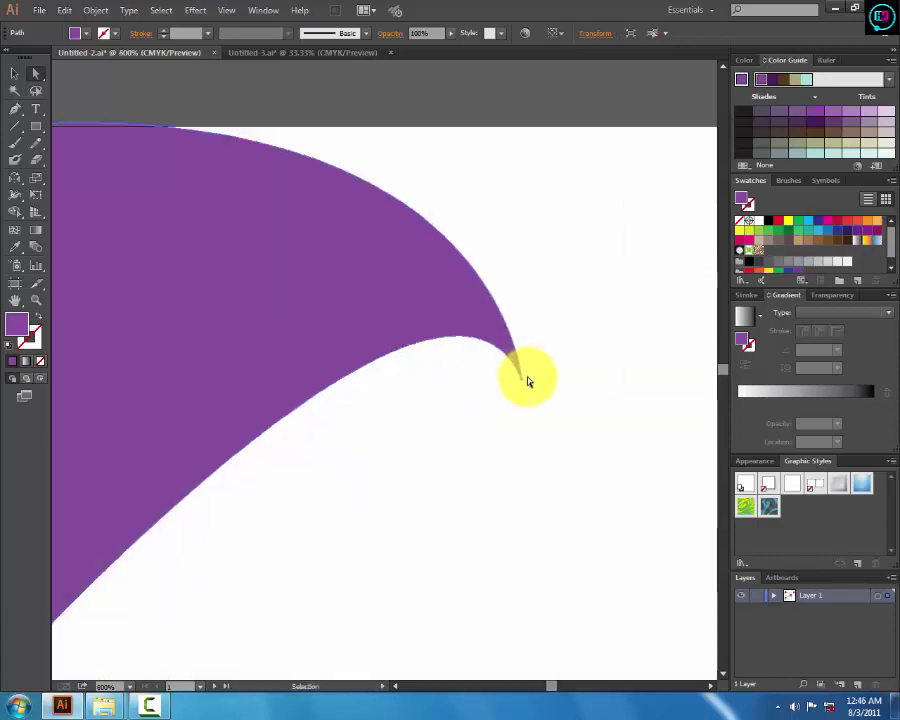
key(a)
click(518, 374)
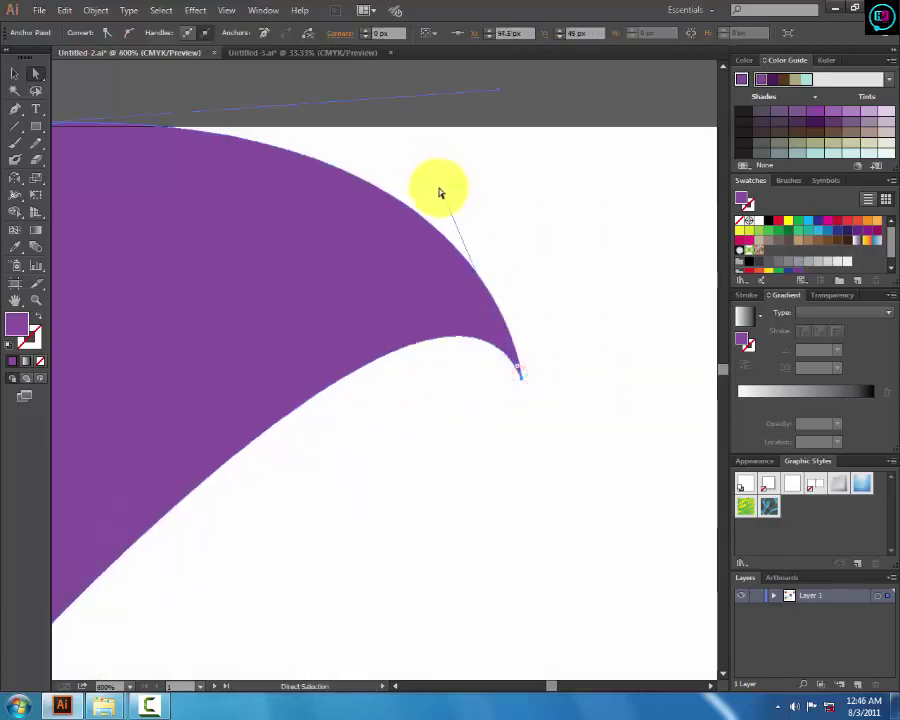
mouse_move(440, 192)
mouse_down()
mouse_move(492, 192)
mouse_move(507, 213)
mouse_move(504, 204)
mouse_move(486, 204)
mouse_move(506, 221)
mouse_move(494, 248)
mouse_move(508, 251)
mouse_move(499, 274)
mouse_up()
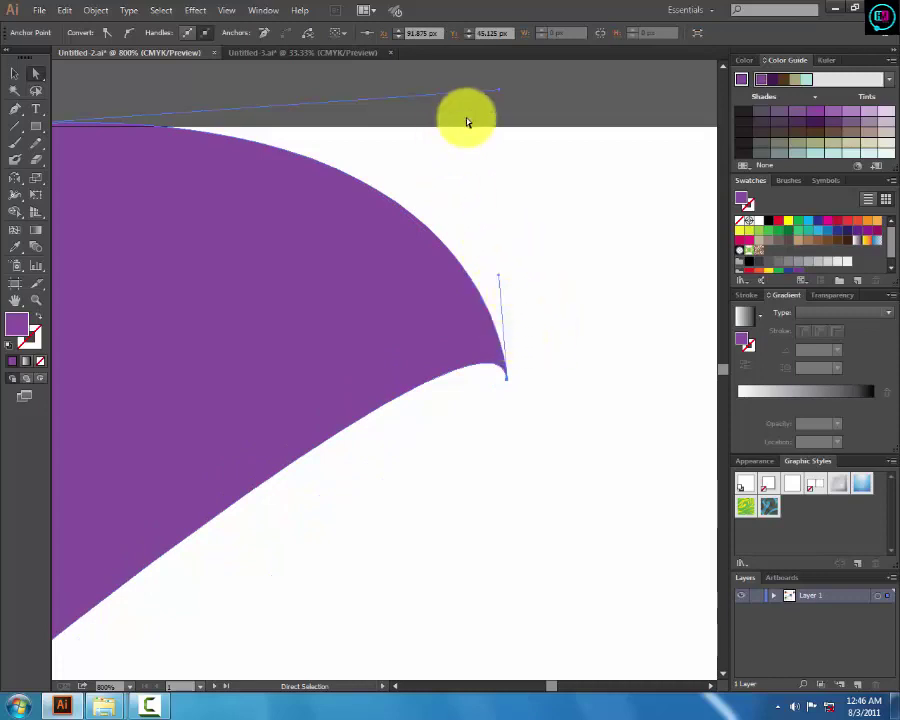
mouse_move(497, 97)
mouse_down()
mouse_move(489, 161)
mouse_move(460, 225)
mouse_move(418, 221)
mouse_move(517, 247)
mouse_up()
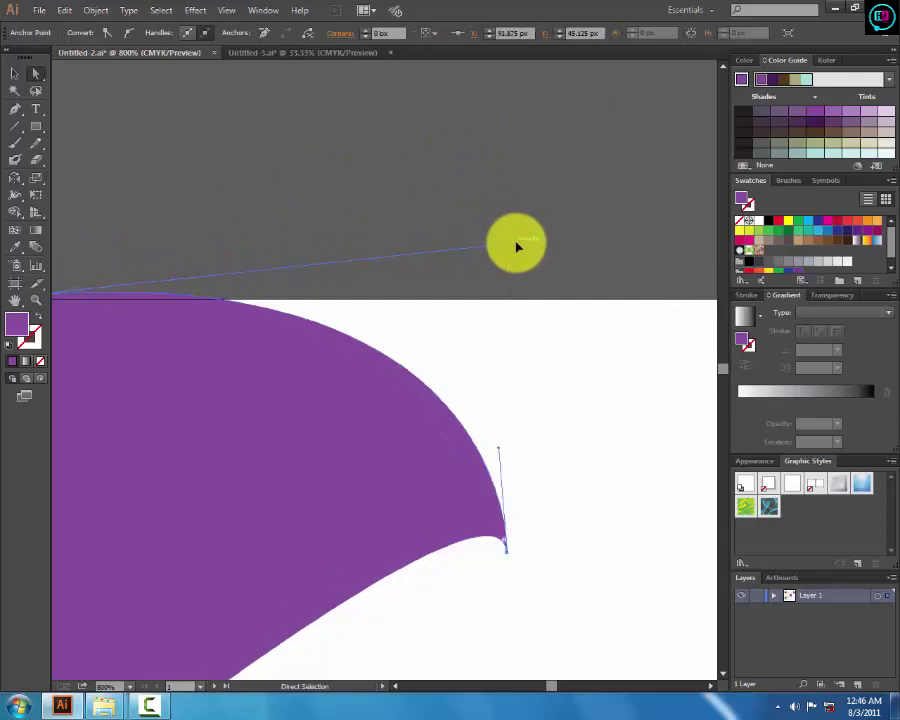
click(14, 73)
click(437, 223)
Zoom in on the top-right card and select the purple swoosh near its tip
key(z)
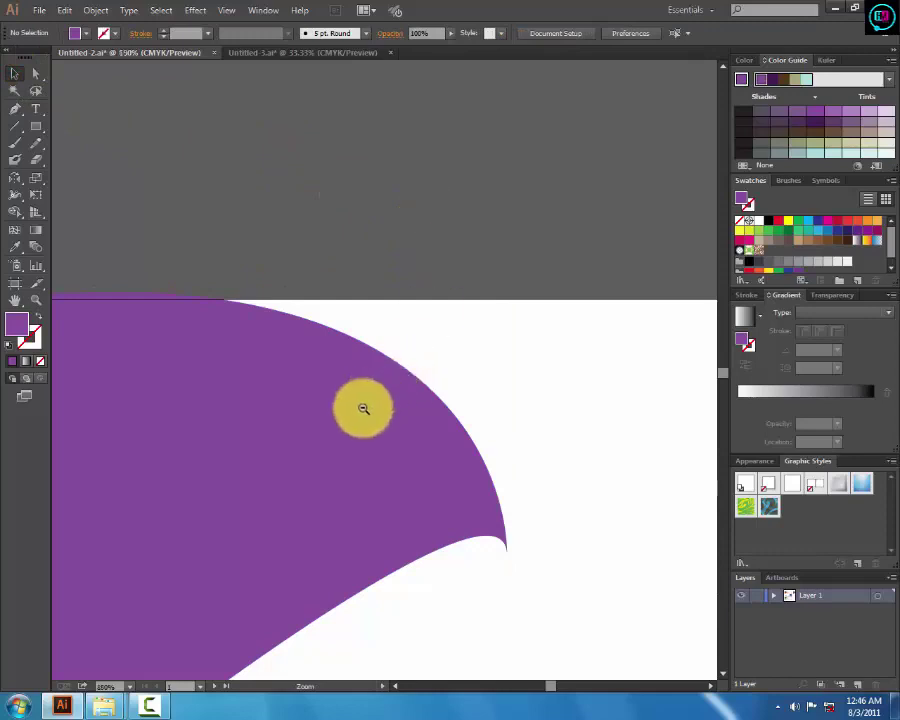
alt+click(362, 408)
alt+click(384, 380)
click(389, 356)
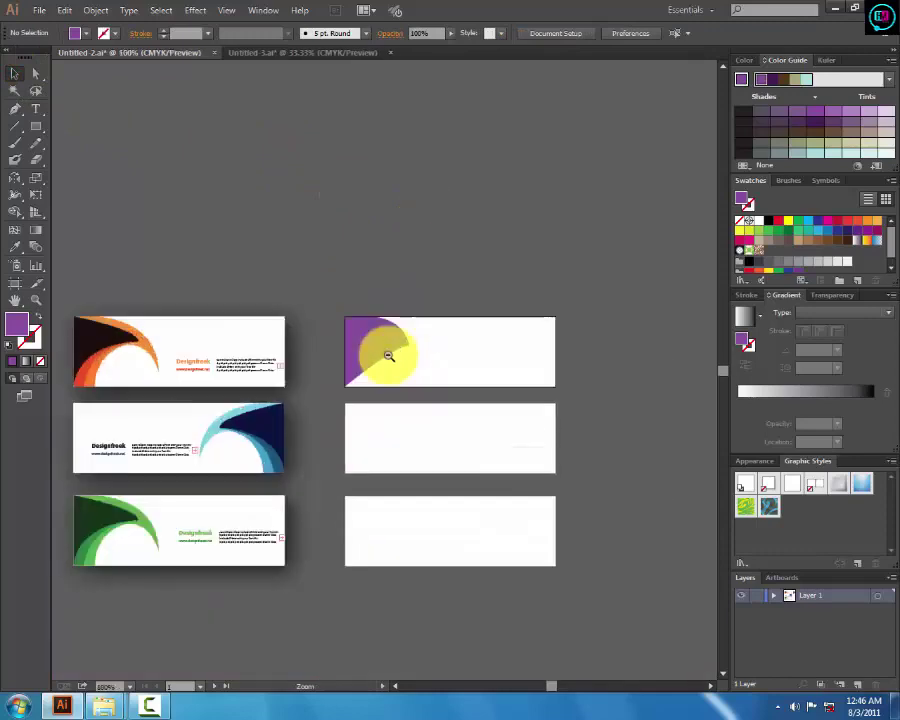
click(389, 356)
key(v)
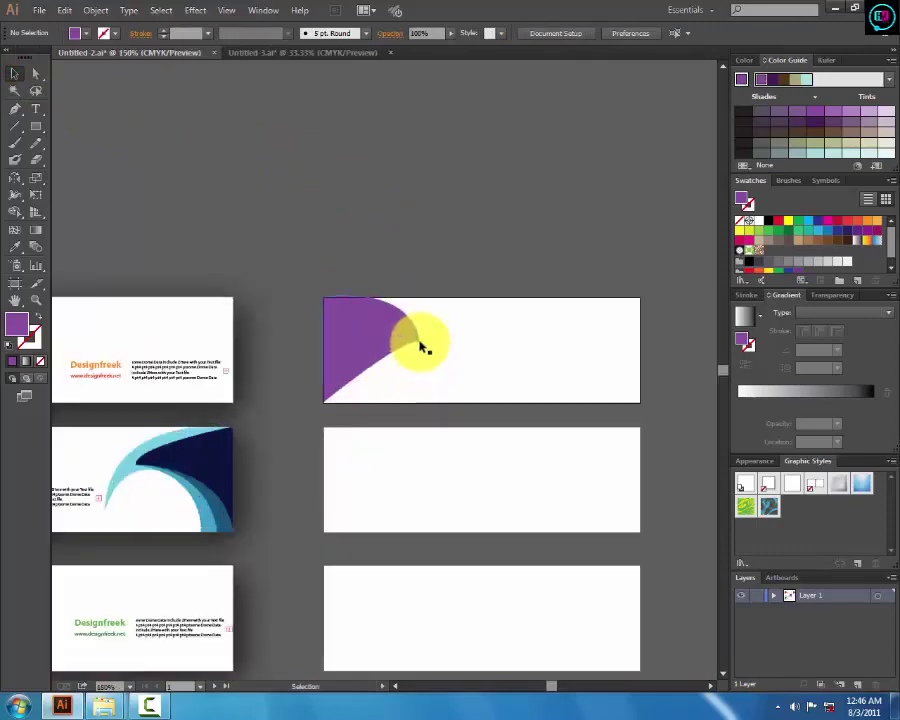
click(419, 344)
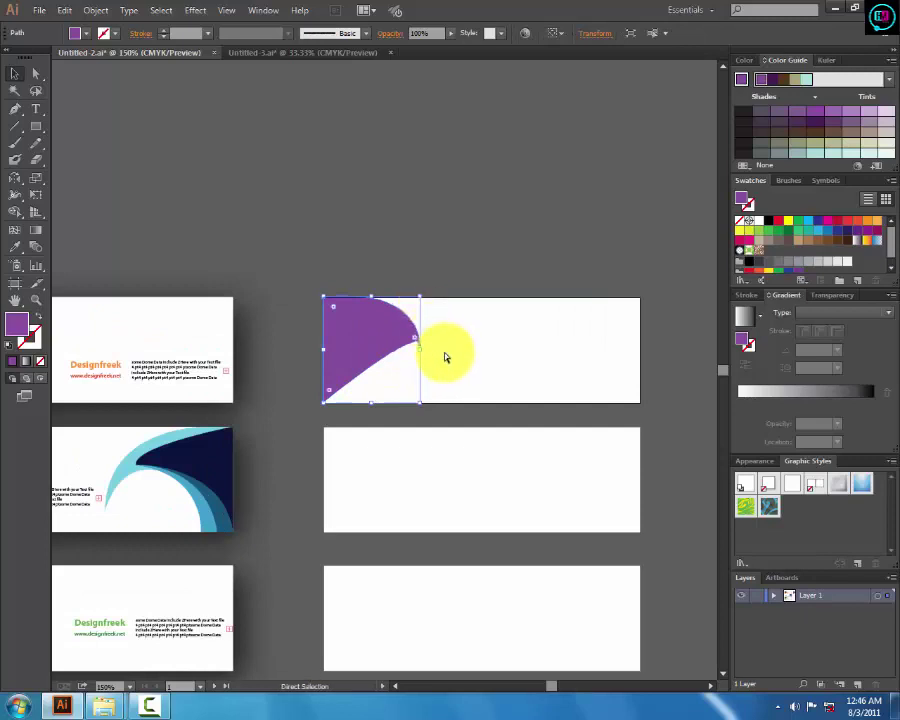
click(442, 347)
key(space)
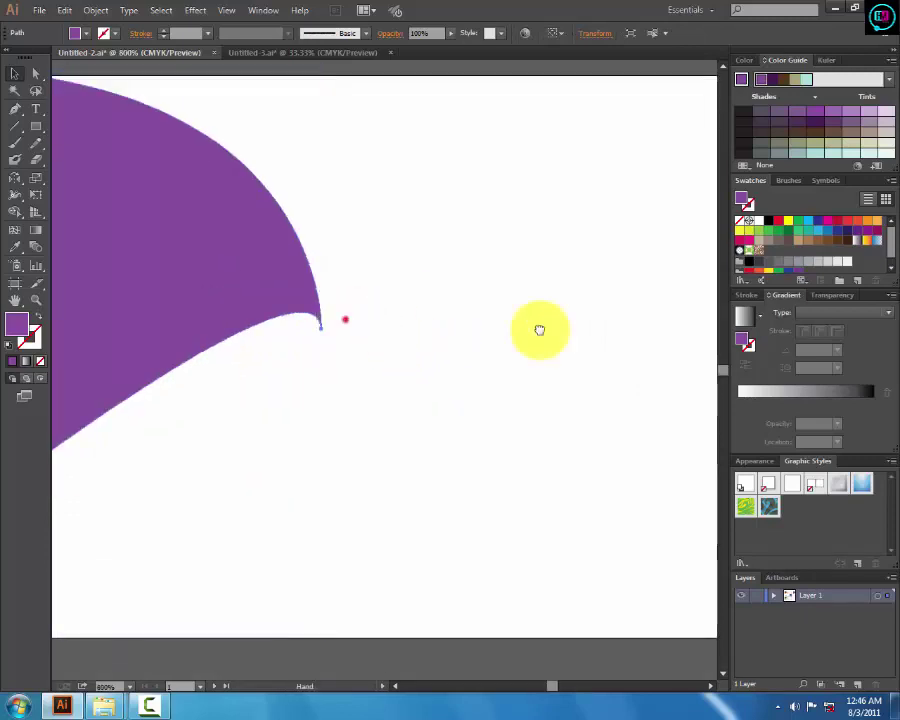
drag(570, 316, 603, 305)
Drag the tip anchor's handles to curl the swoosh's upper curve into a hook
key(a)
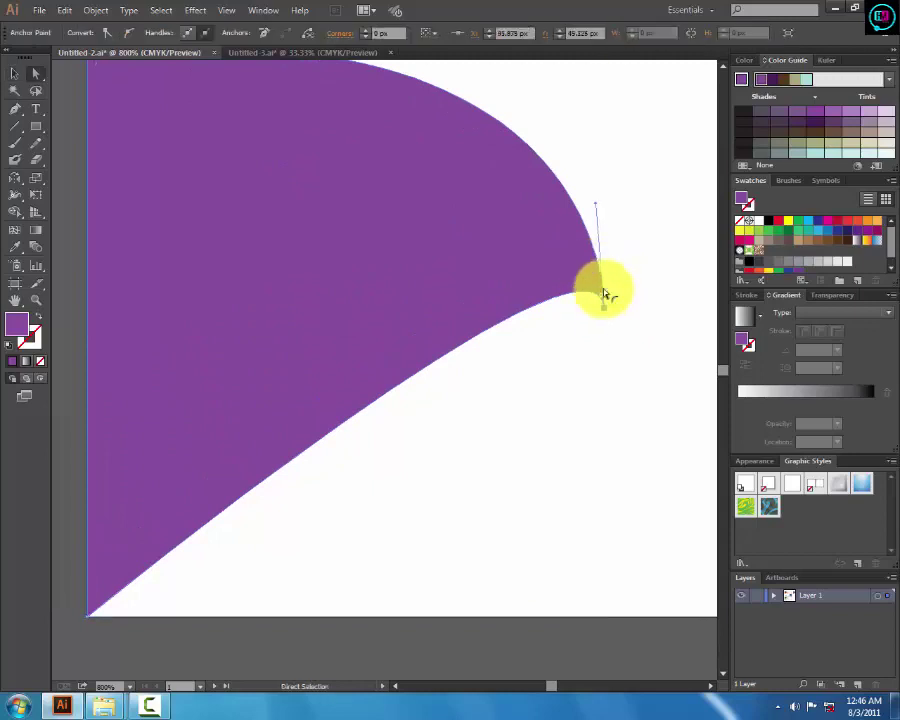
mouse_move(597, 208)
mouse_down()
mouse_move(555, 181)
mouse_move(554, 130)
mouse_move(493, 116)
mouse_move(470, 100)
mouse_move(511, 92)
mouse_up()
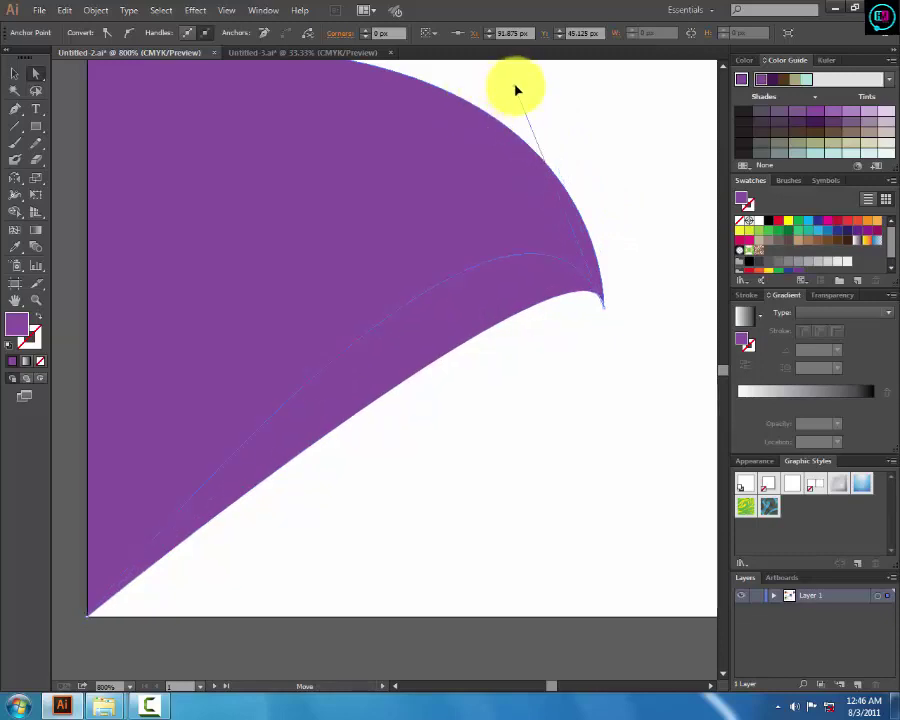
mouse_move(517, 90)
mouse_down()
mouse_move(522, 66)
mouse_move(546, 263)
mouse_move(577, 266)
mouse_up()
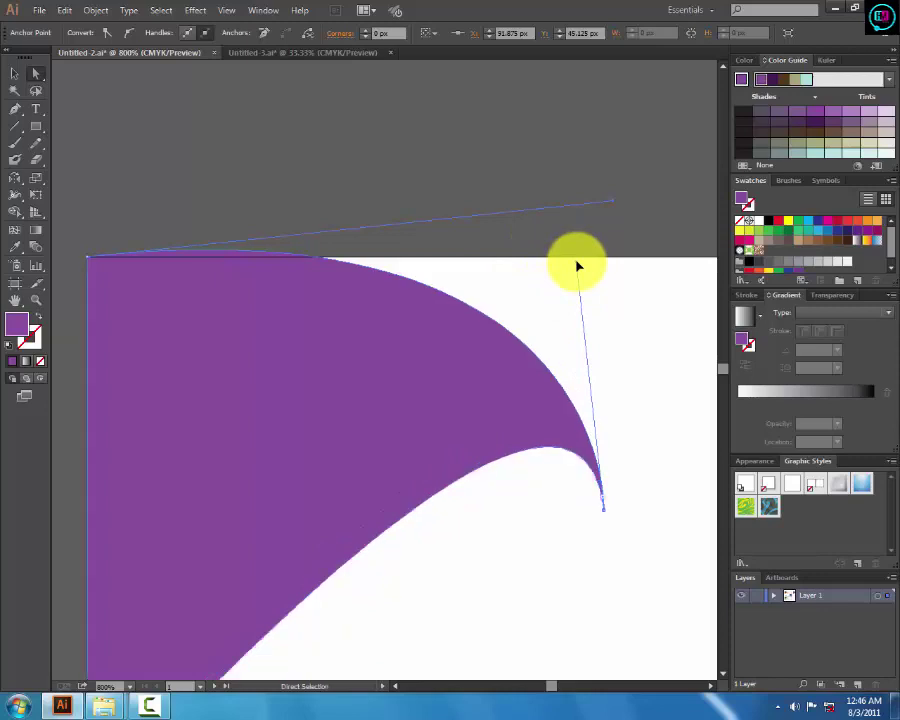
click(16, 73)
click(388, 176)
alt+click(512, 190)
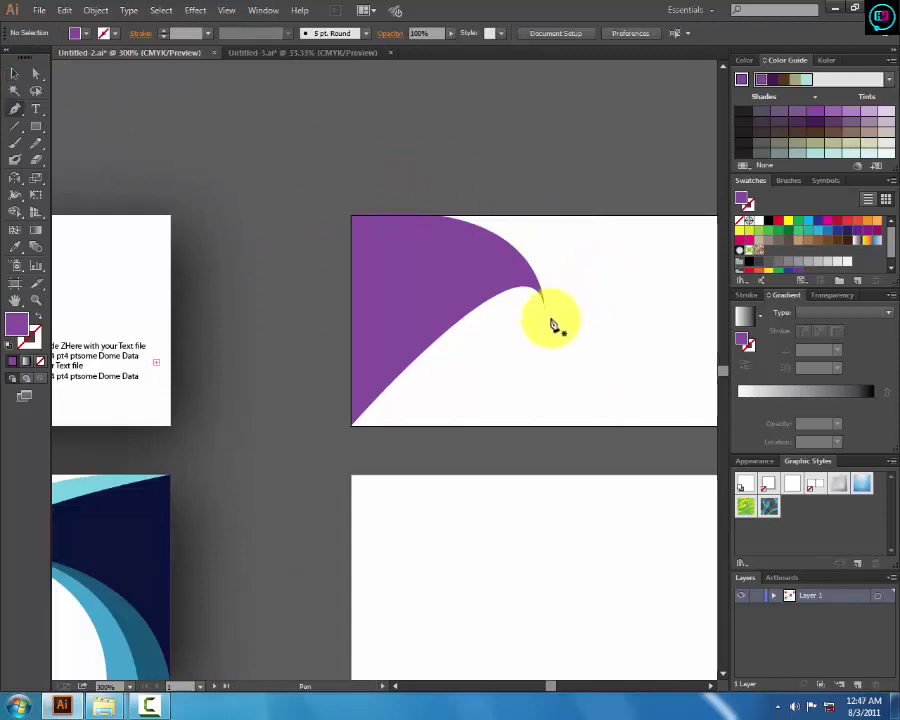
Draw a curved band from the swoosh tip down to the card's bottom edge, closing at the tip
scroll(542, 326, left, 3)
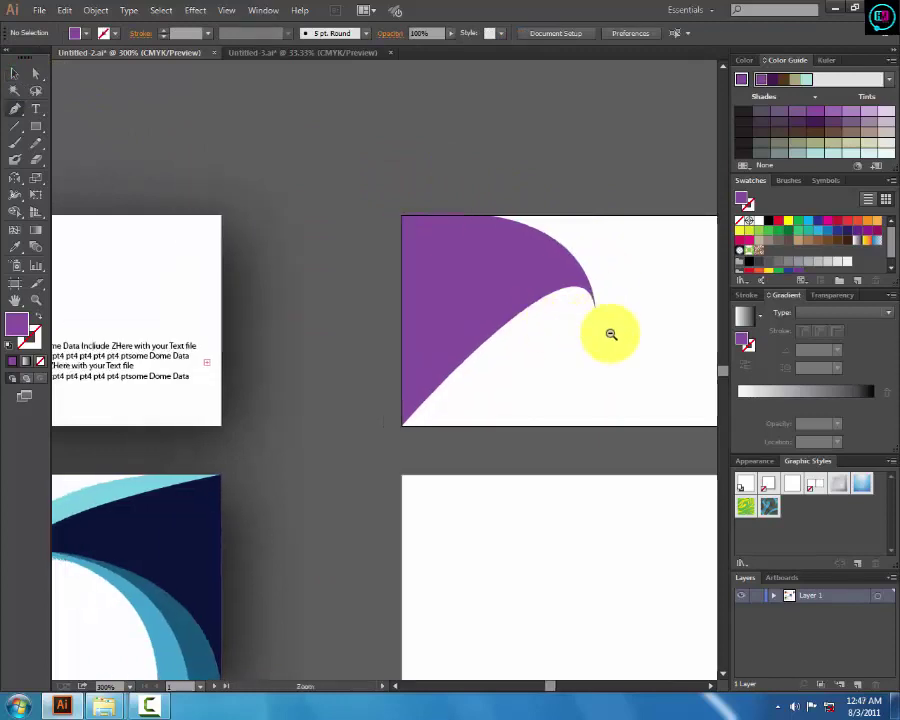
click(611, 311)
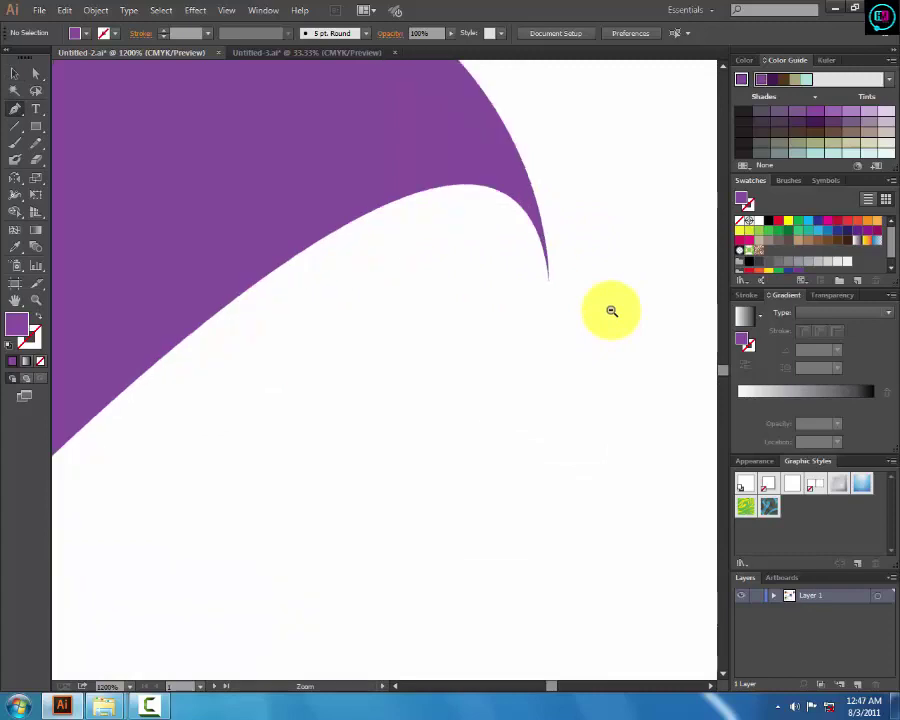
alt+click(544, 293)
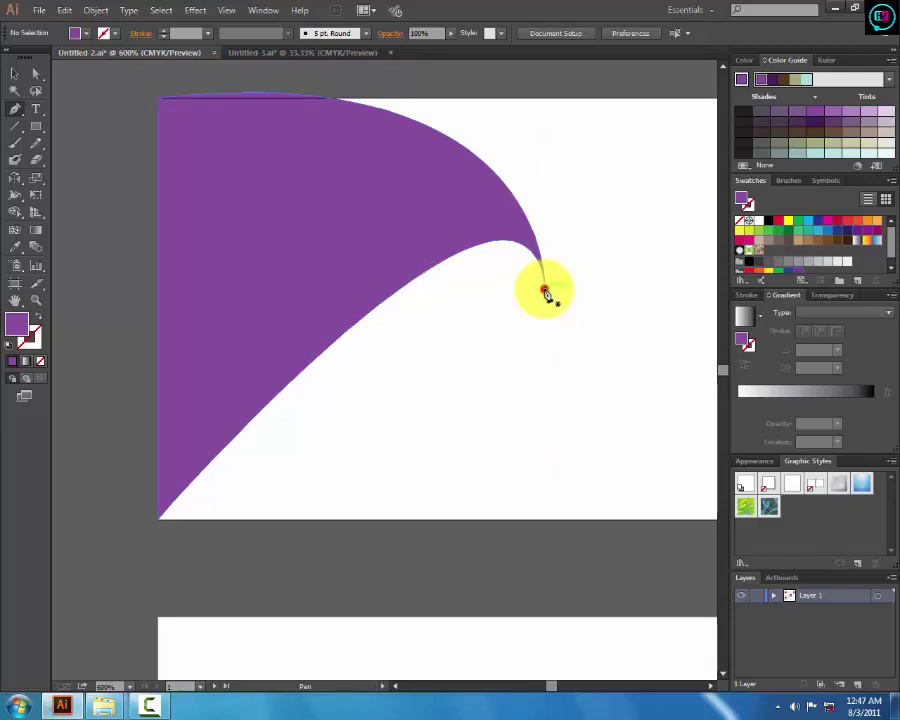
click(544, 291)
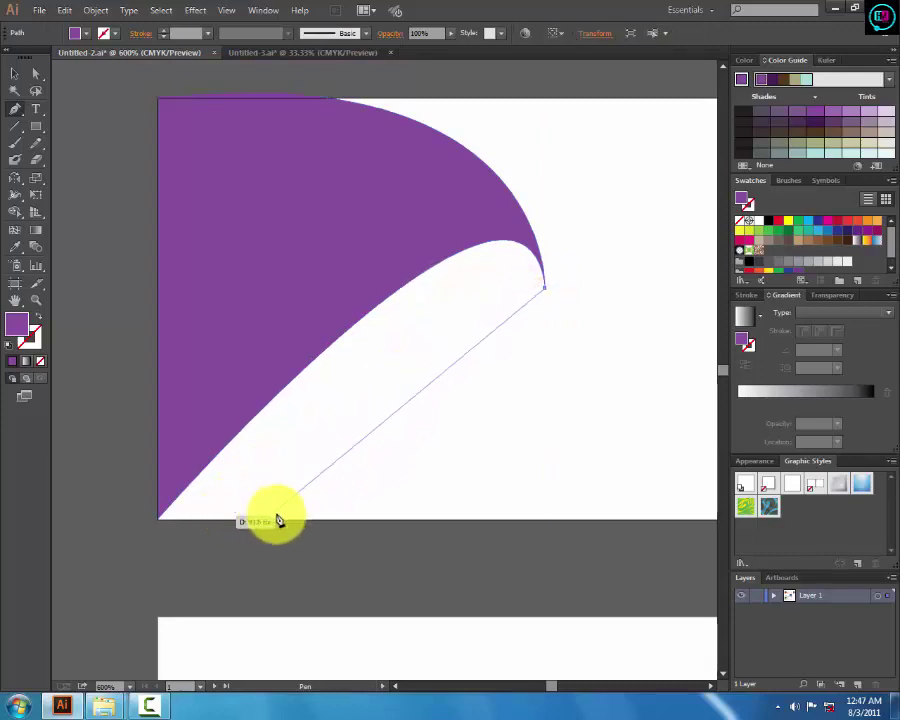
mouse_move(278, 521)
mouse_down()
mouse_move(432, 417)
mouse_move(308, 450)
mouse_move(257, 626)
mouse_move(261, 642)
mouse_move(243, 676)
mouse_move(209, 697)
mouse_move(185, 619)
mouse_move(167, 625)
mouse_move(139, 615)
mouse_move(133, 638)
mouse_move(121, 629)
mouse_move(100, 657)
mouse_move(70, 643)
mouse_move(24, 669)
mouse_move(118, 640)
mouse_move(120, 662)
mouse_move(106, 666)
mouse_move(120, 666)
mouse_move(85, 672)
mouse_move(106, 660)
mouse_up()
scroll(434, 350, down, 2)
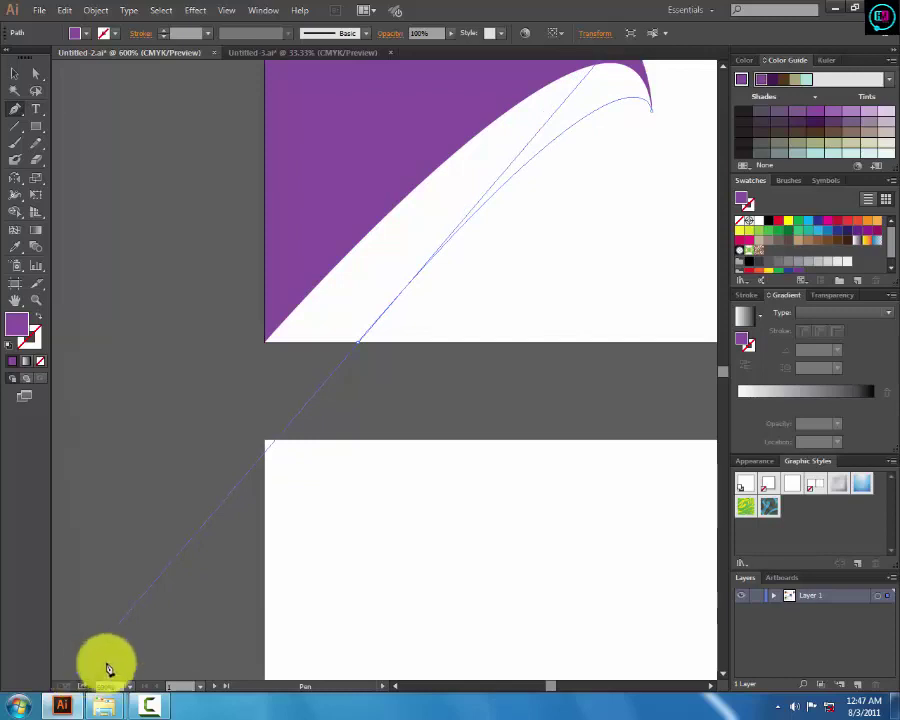
mouse_move(357, 342)
mouse_down()
mouse_move(362, 364)
mouse_move(361, 352)
mouse_up()
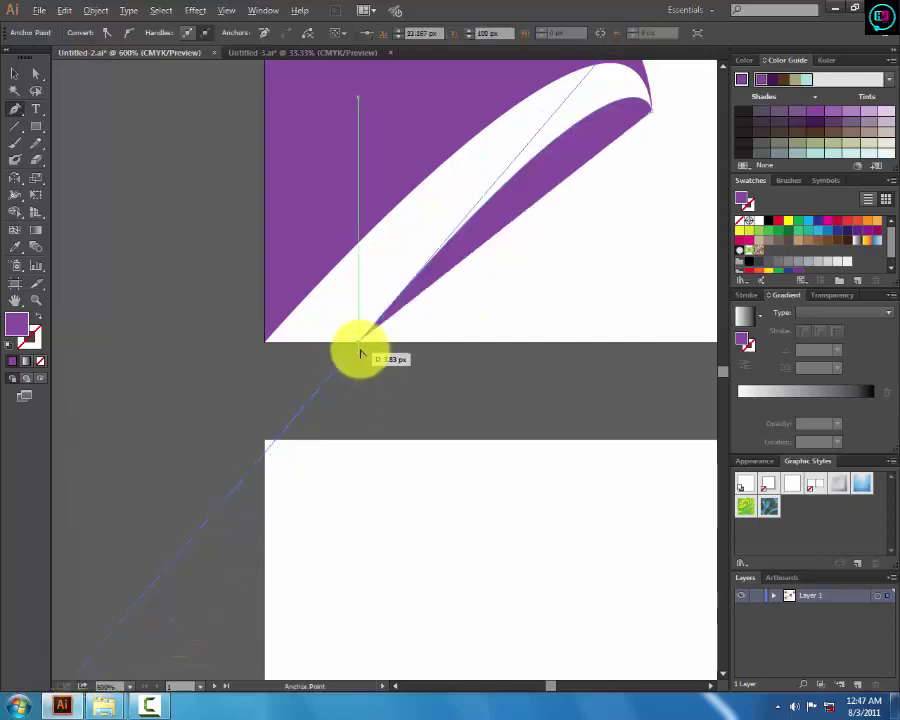
drag(262, 341, 484, 200)
drag(532, 164, 438, 290)
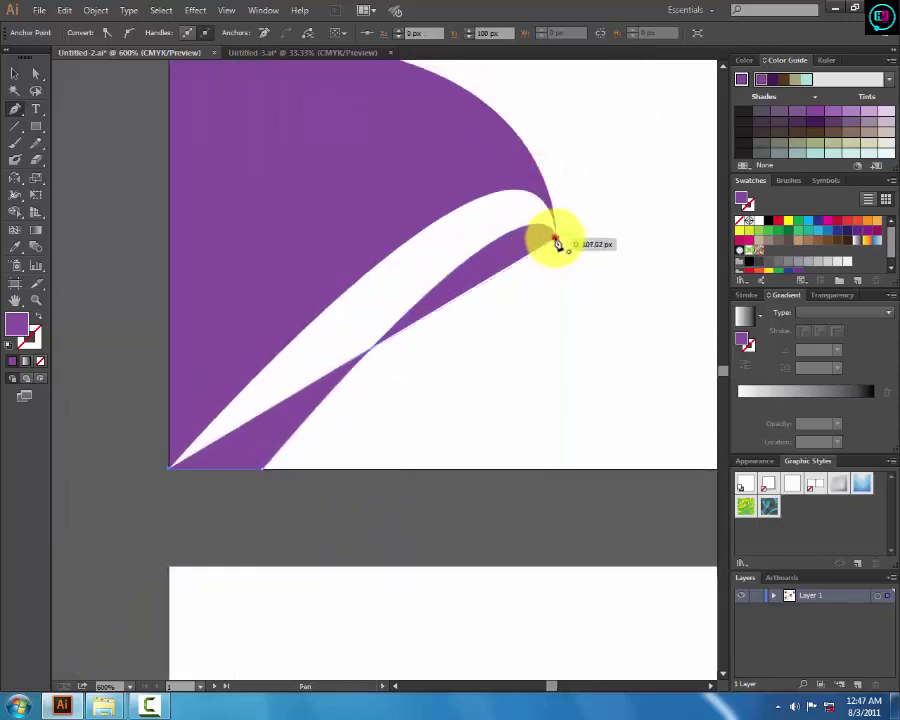
mouse_move(555, 239)
mouse_down()
mouse_move(590, 332)
mouse_move(575, 428)
mouse_up()
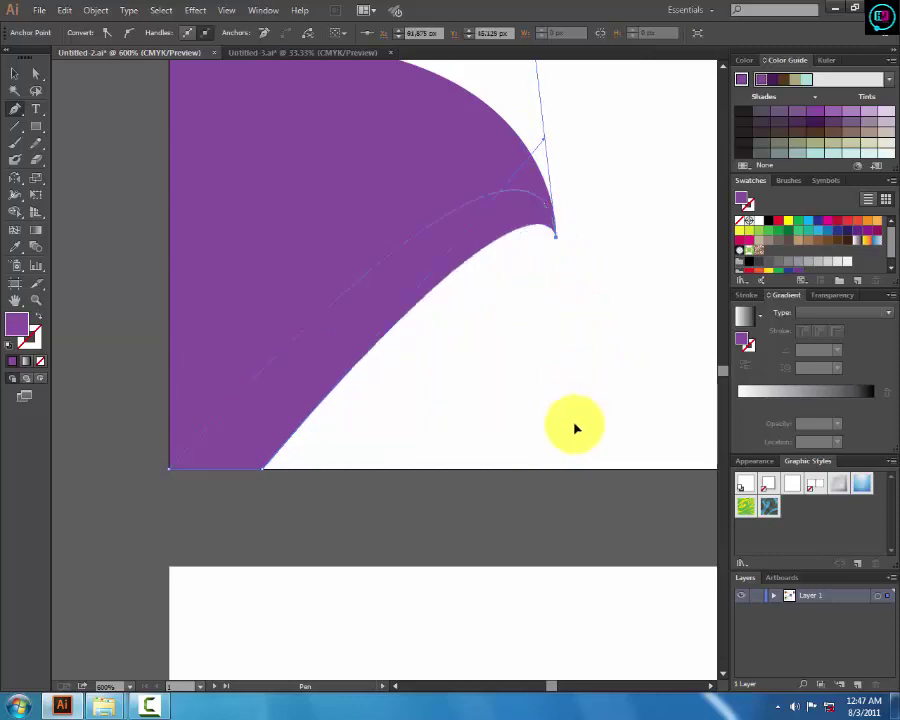
click(15, 73)
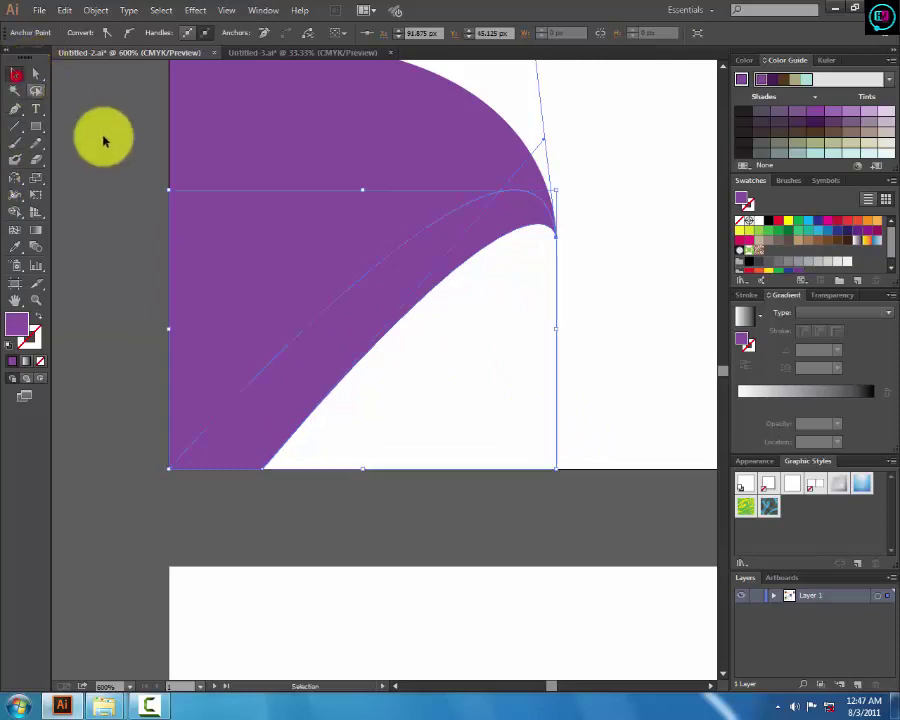
Give the new band a lighter purple fill and zoom in on the swoosh tip
click(447, 232)
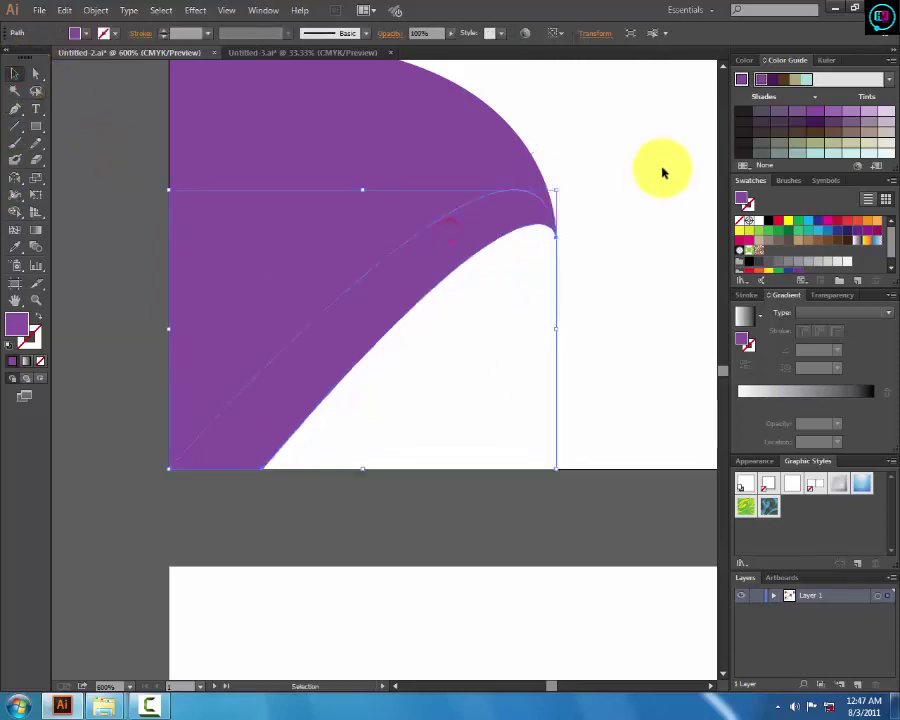
click(840, 115)
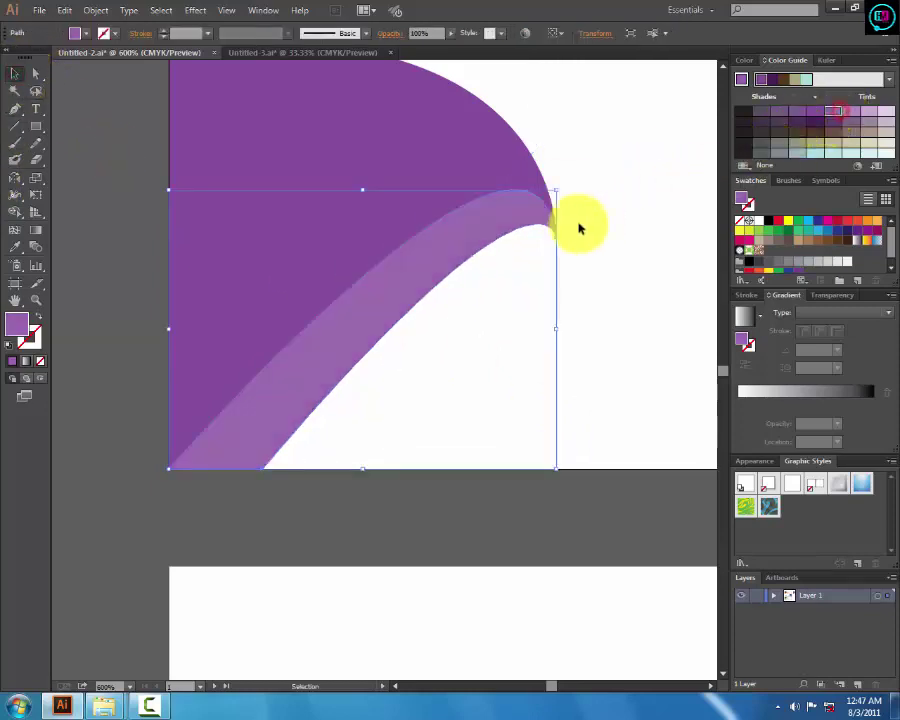
click(588, 210)
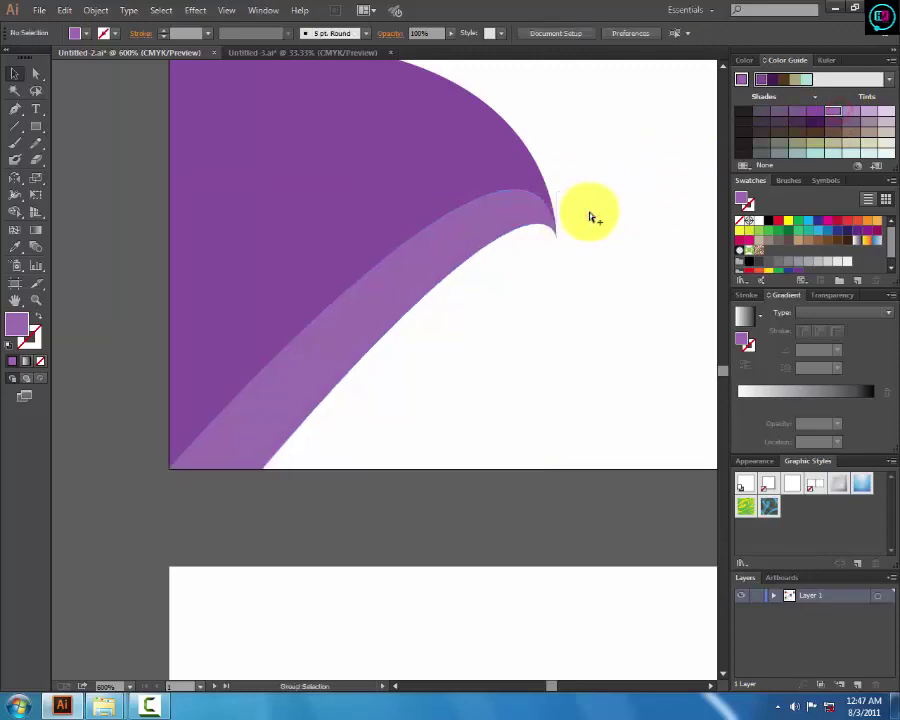
alt+click(591, 217)
click(572, 218)
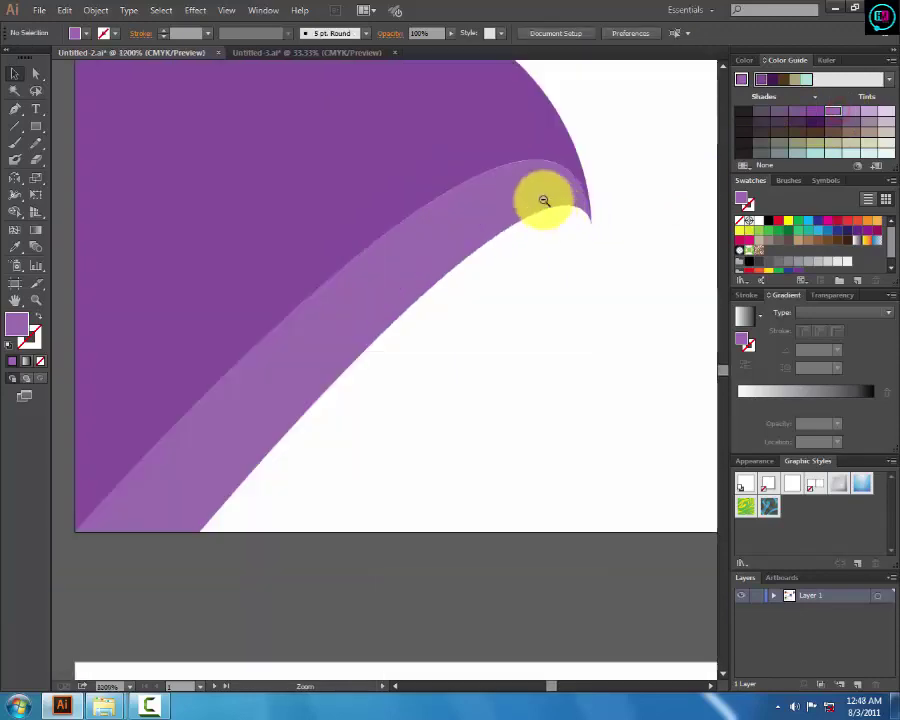
click(540, 200)
click(532, 157)
key(space)
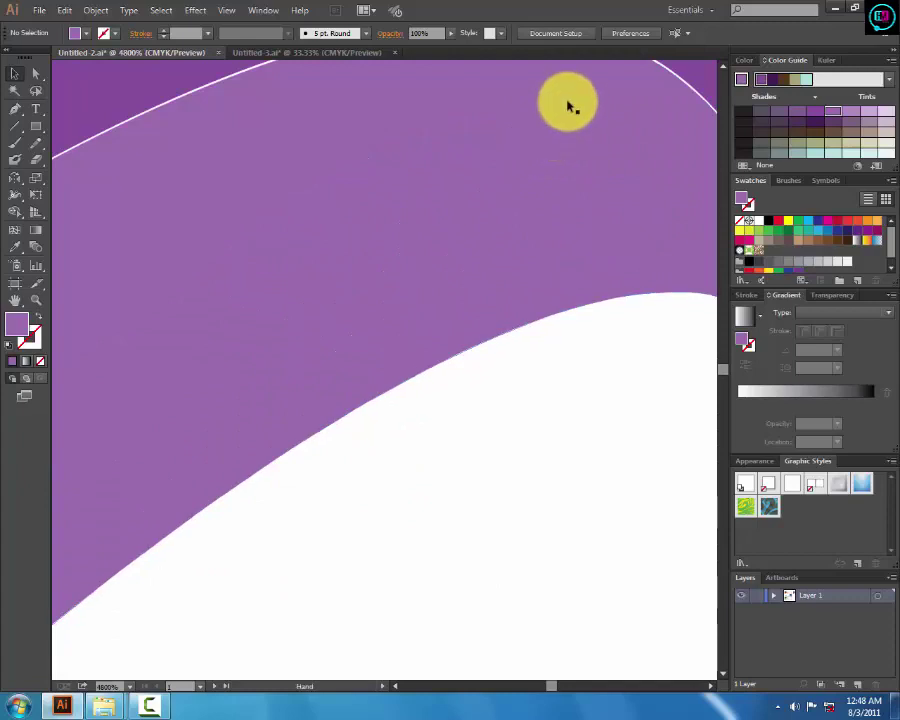
alt+click(566, 102)
drag(640, 118, 583, 262)
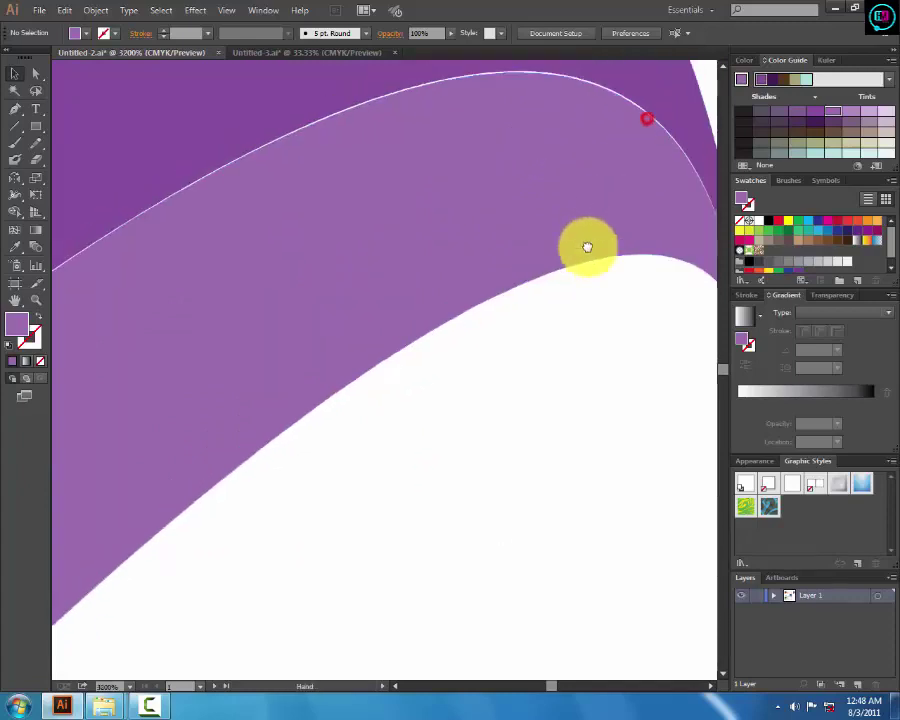
Move the lighter band's tip anchor into a sharper point
key(a)
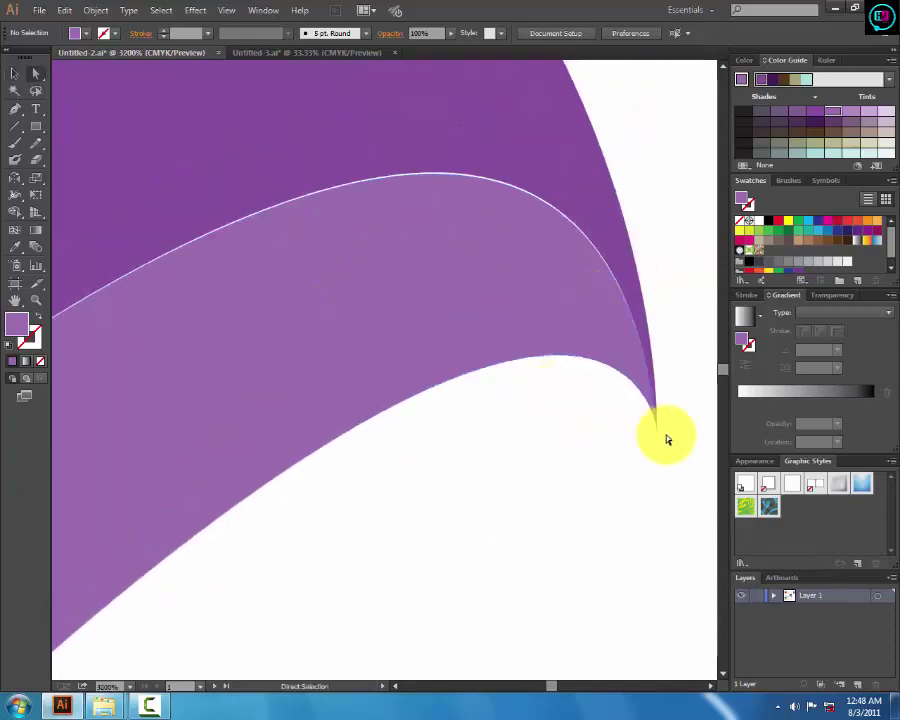
click(654, 422)
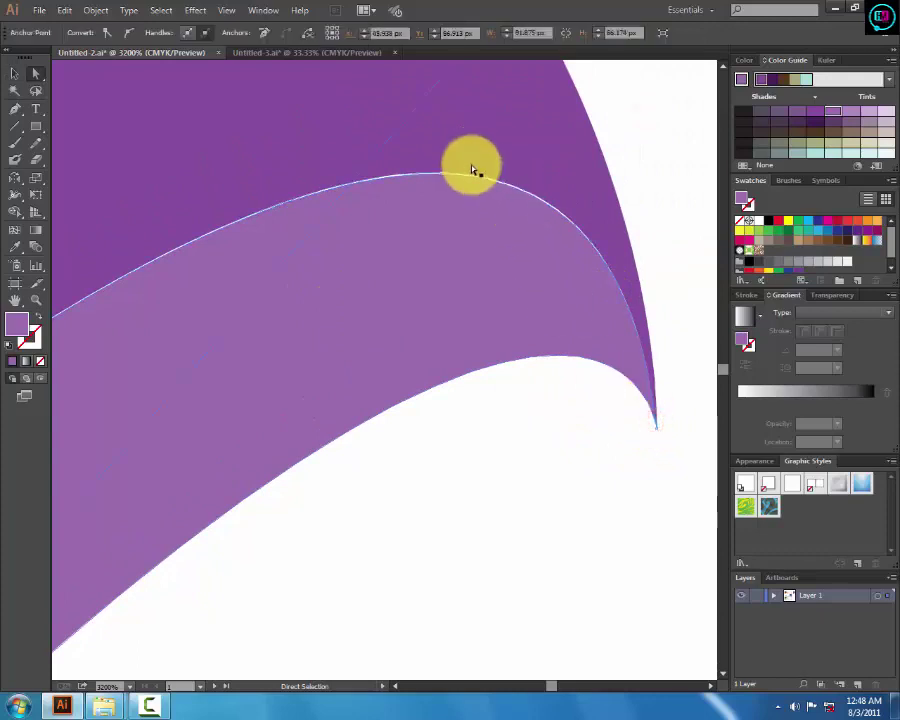
key(ctrl+minus)
key(ctrl+minus)
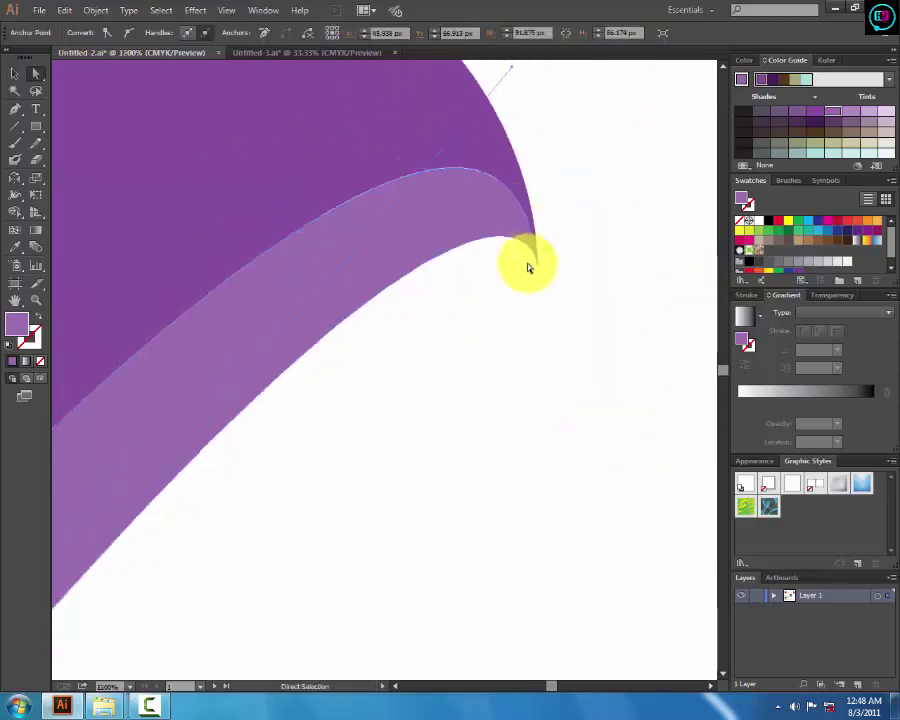
drag(536, 257, 537, 262)
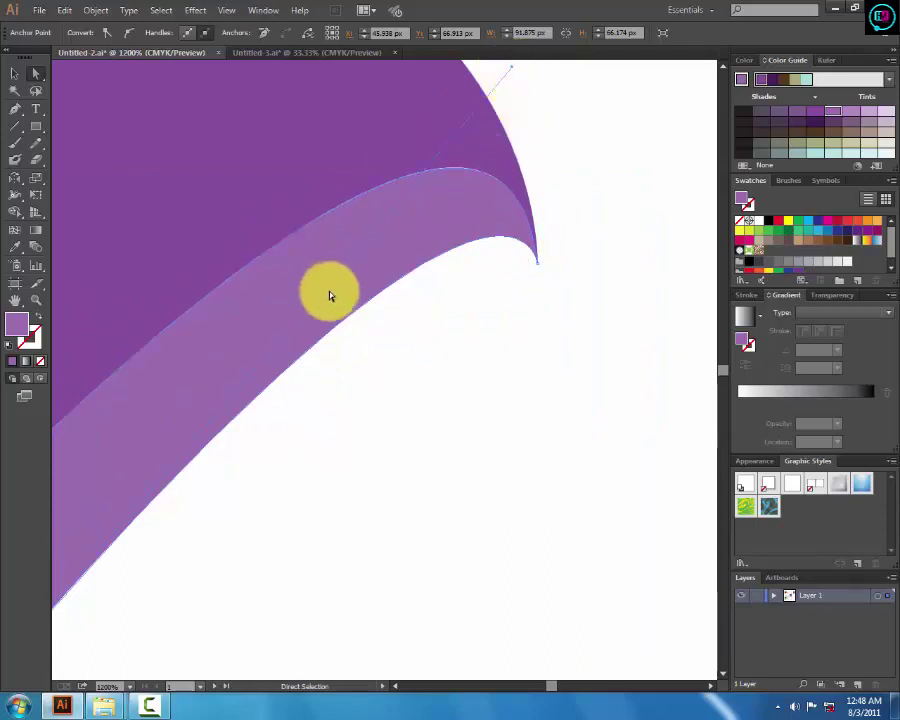
drag(372, 280, 526, 266)
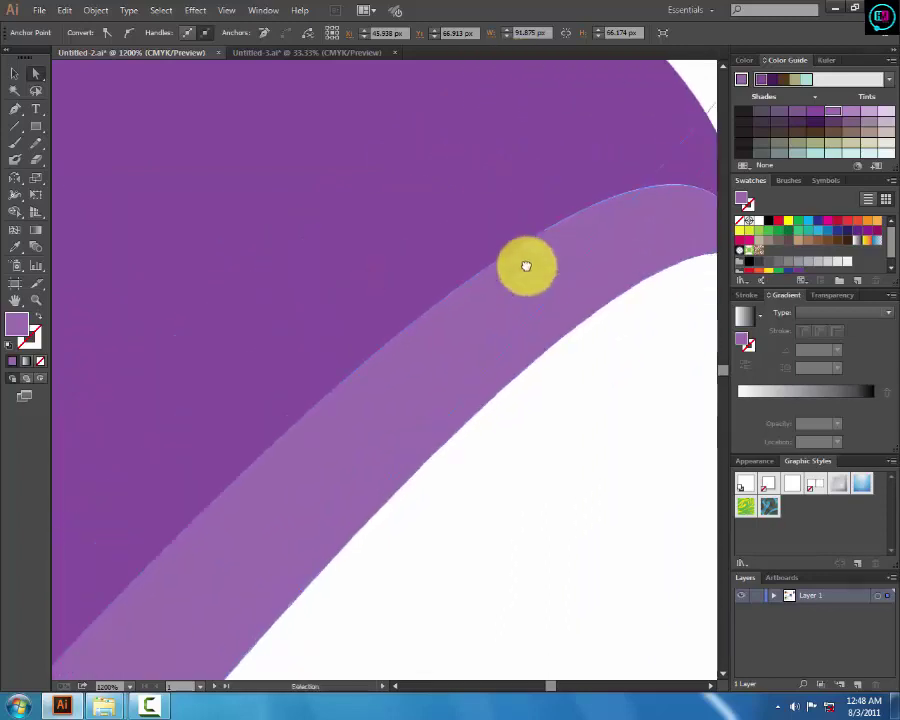
ctrl+alt+click(526, 266)
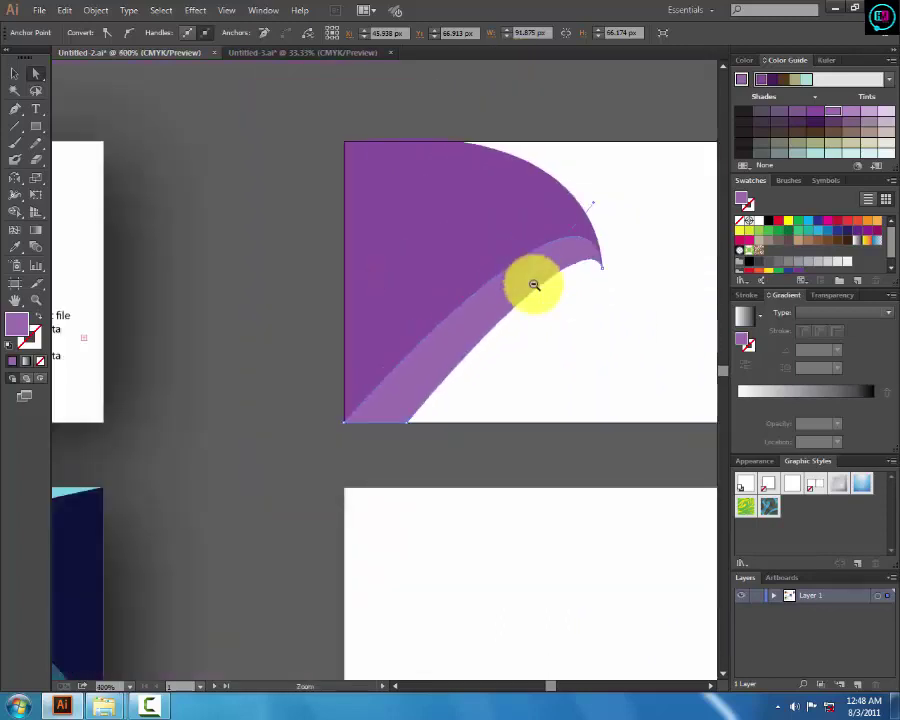
ctrl+click(604, 263)
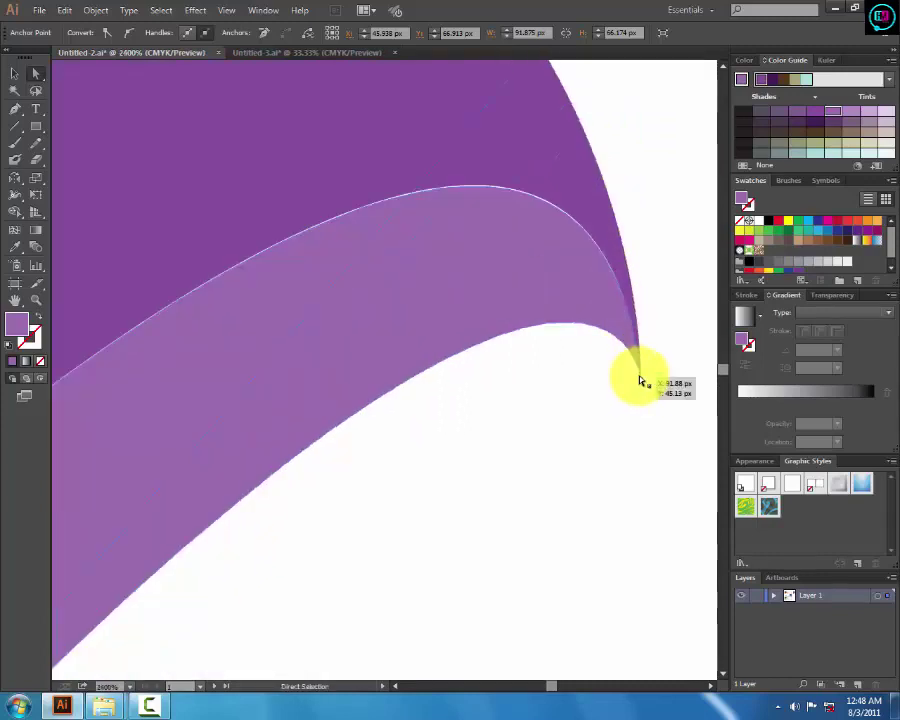
drag(641, 380, 640, 376)
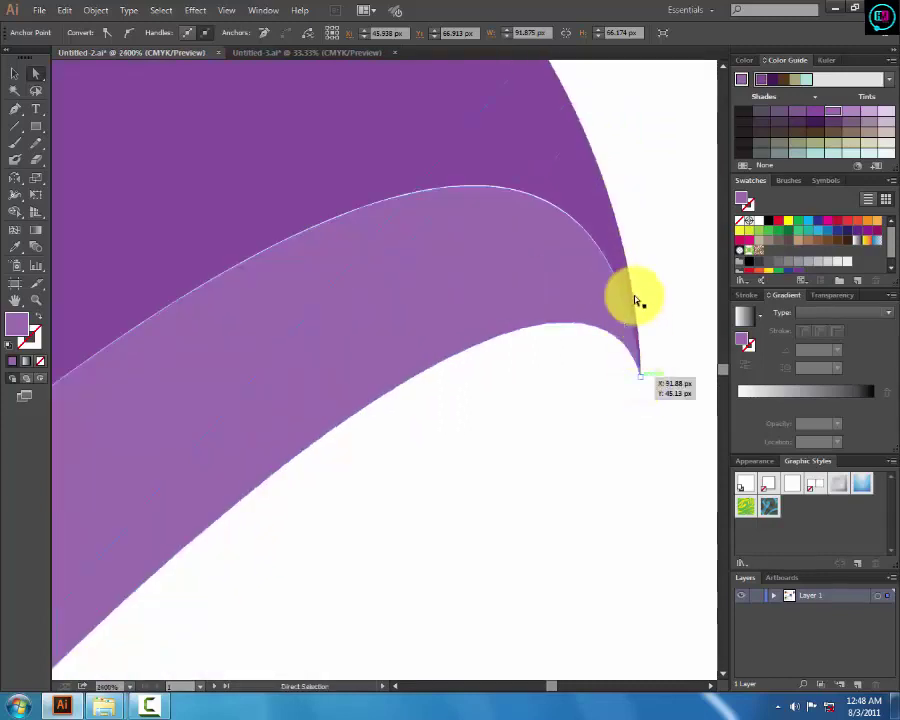
Hide the dark purple shape and nudge the band's tip curve handle slightly upward
click(652, 212)
click(537, 146)
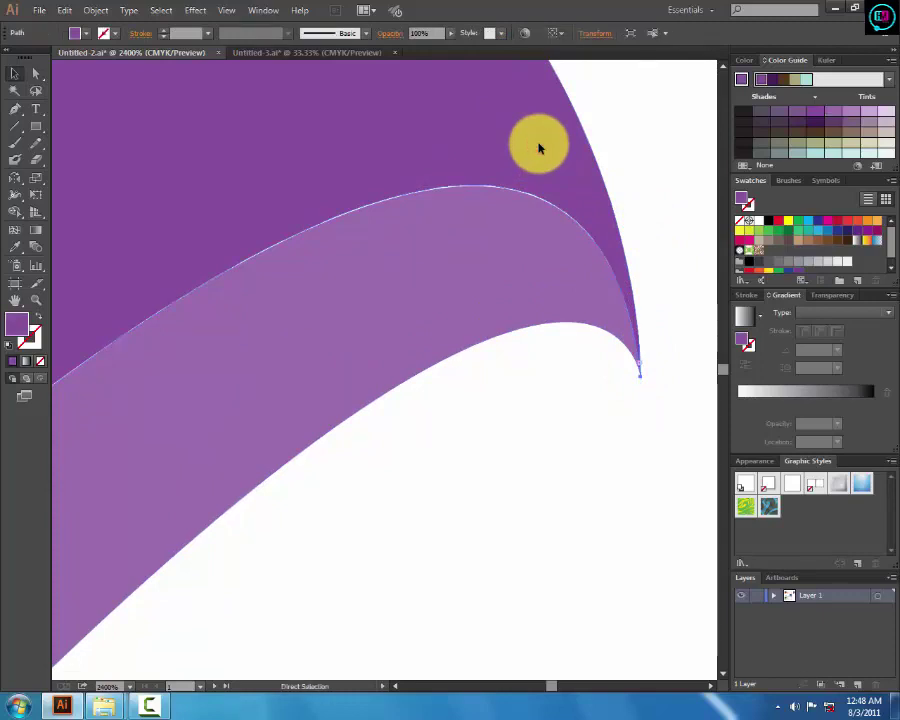
key(Delete)
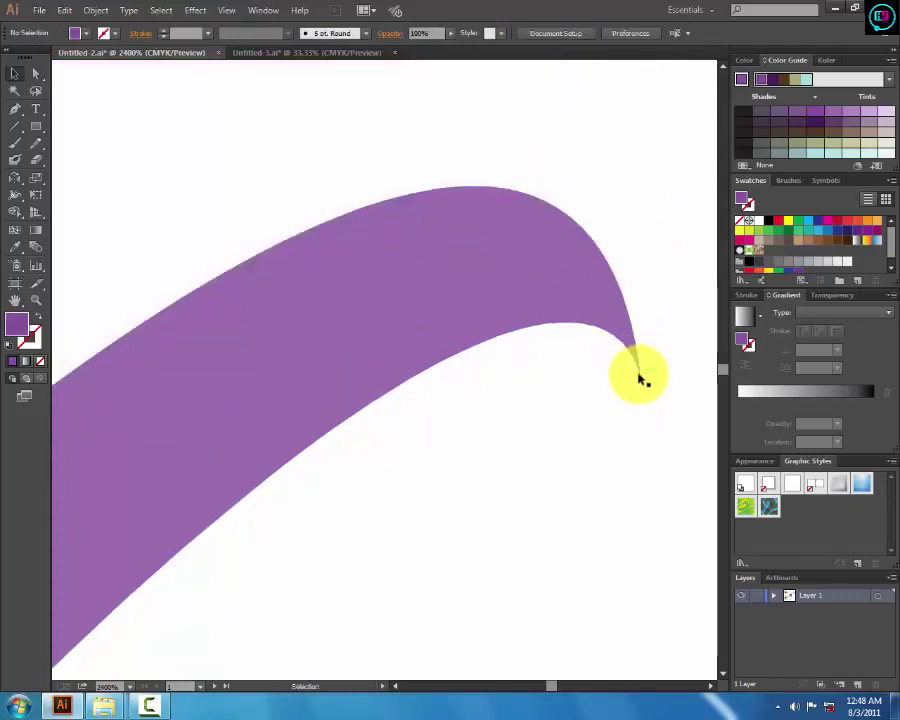
click(638, 375)
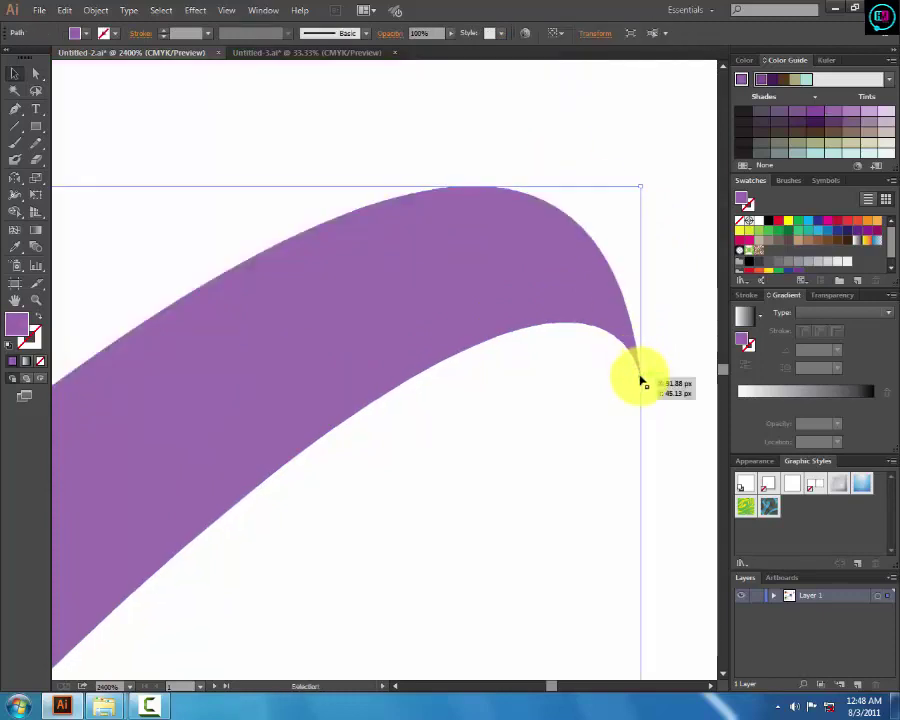
key(a)
click(640, 376)
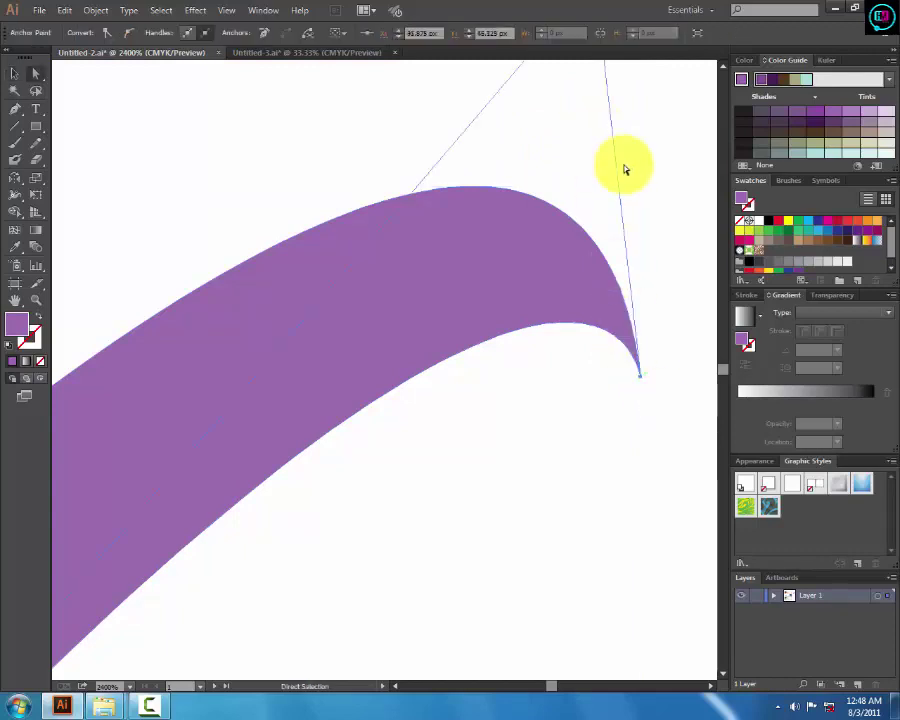
alt+click(624, 168)
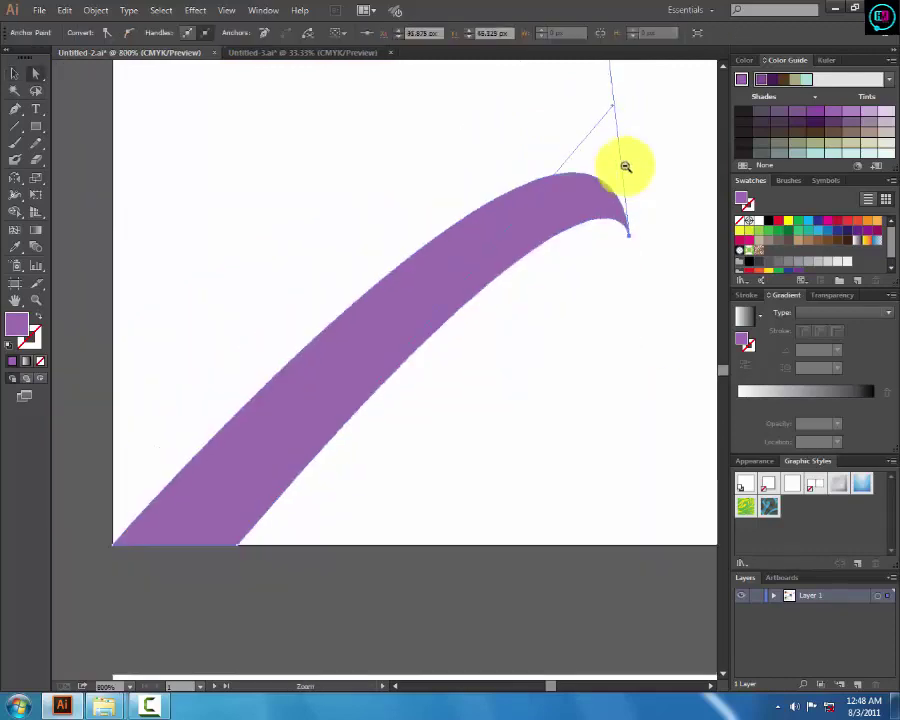
drag(652, 140, 614, 266)
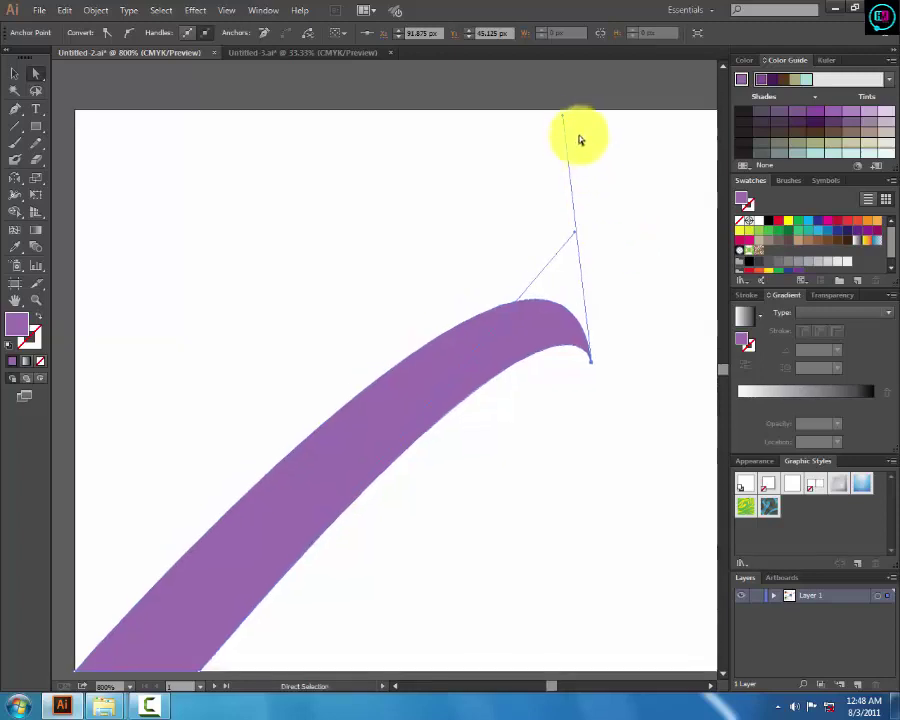
drag(563, 117, 563, 113)
Bring the dark purple shape back and deselect everything
key(v)
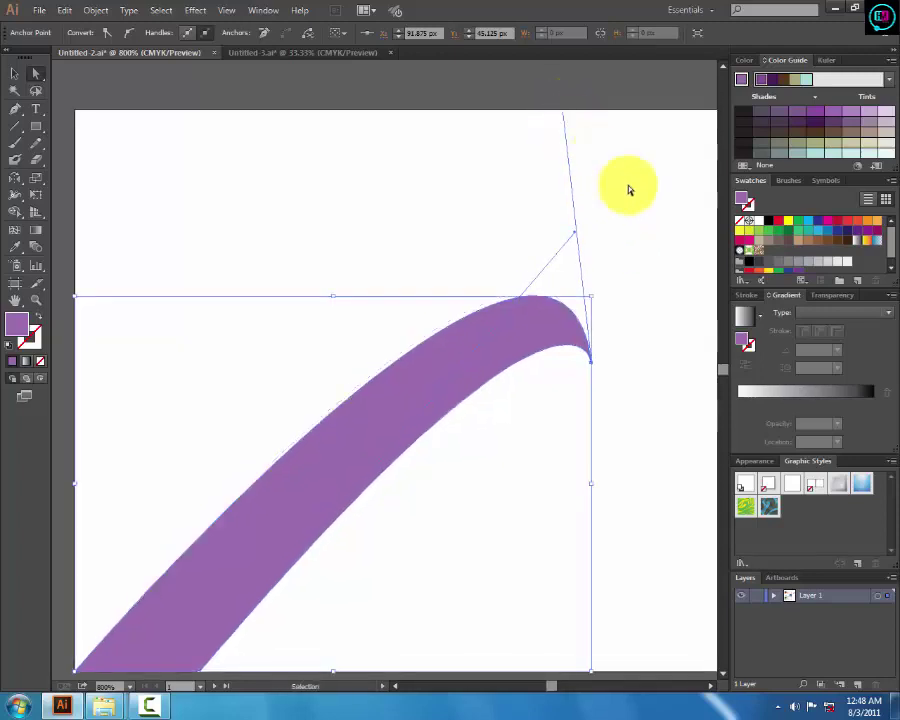
key(ctrl+b)
key(a)
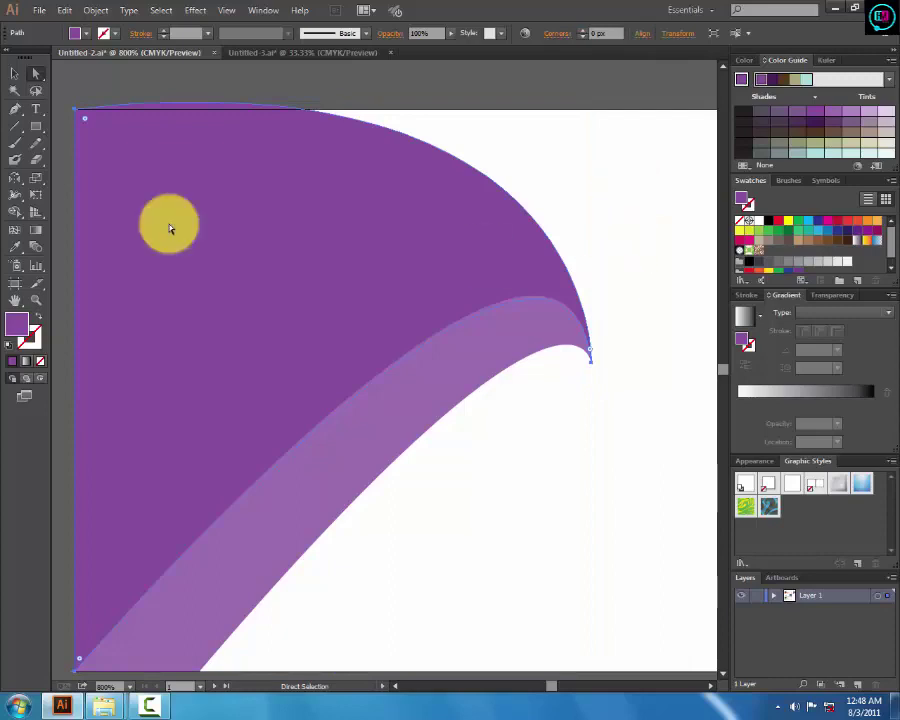
click(15, 73)
click(645, 288)
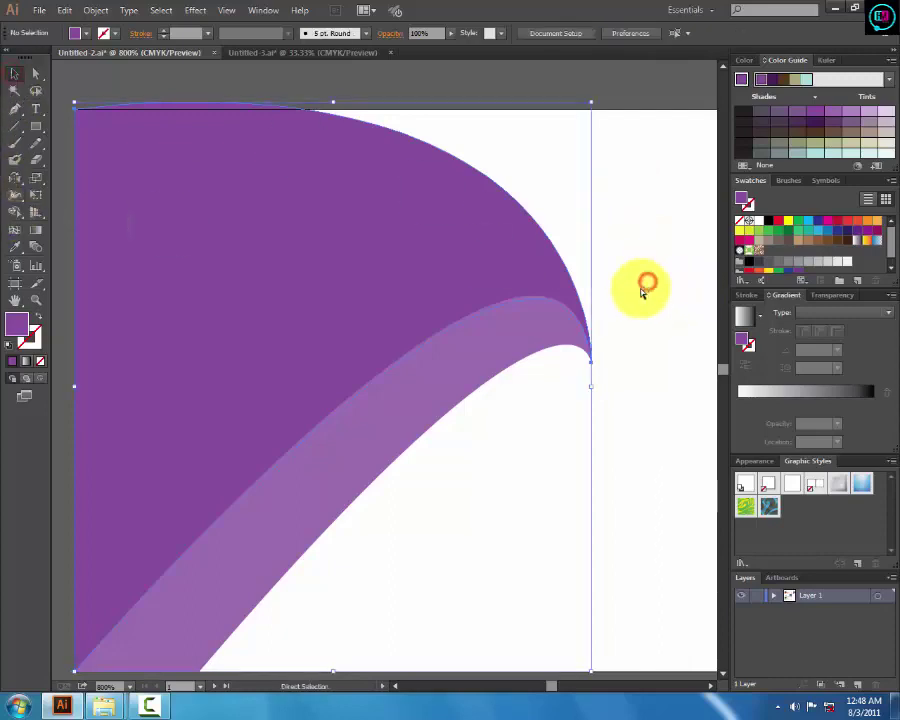
Pan across the artboards to the purple card and select its swoosh
scroll(633, 305, down, 3)
scroll(602, 341, down, 1)
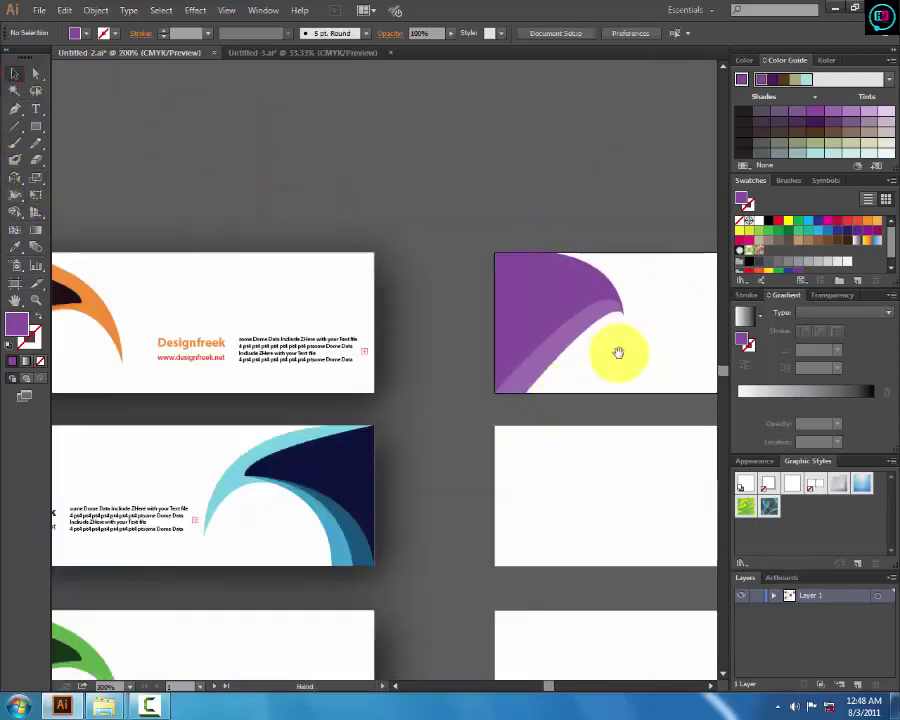
drag(618, 352, 458, 316)
click(418, 304)
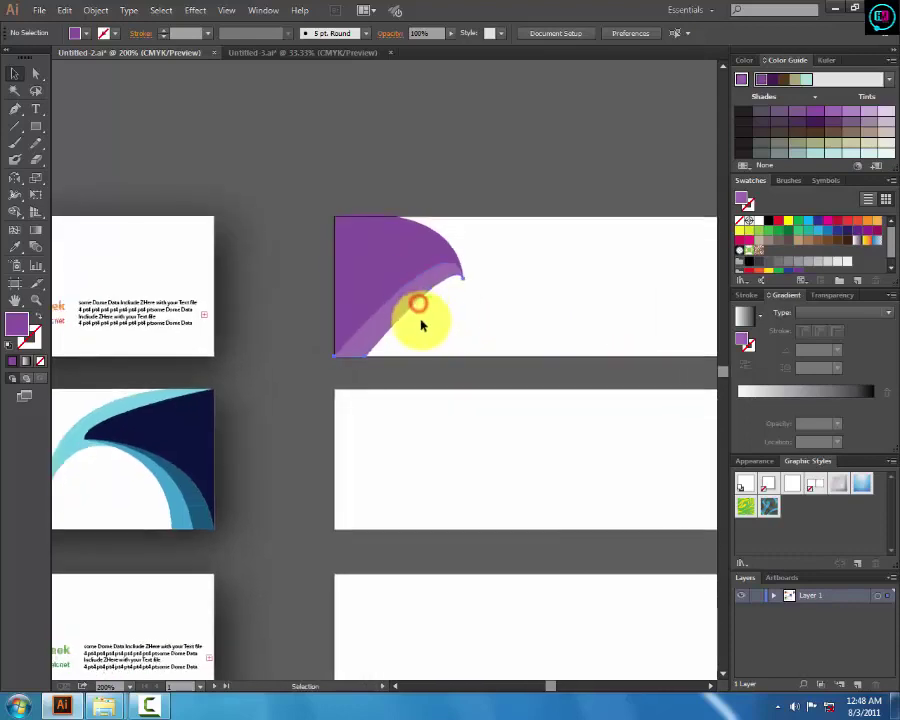
scroll(420, 324, up, 1)
scroll(420, 324, up, 2)
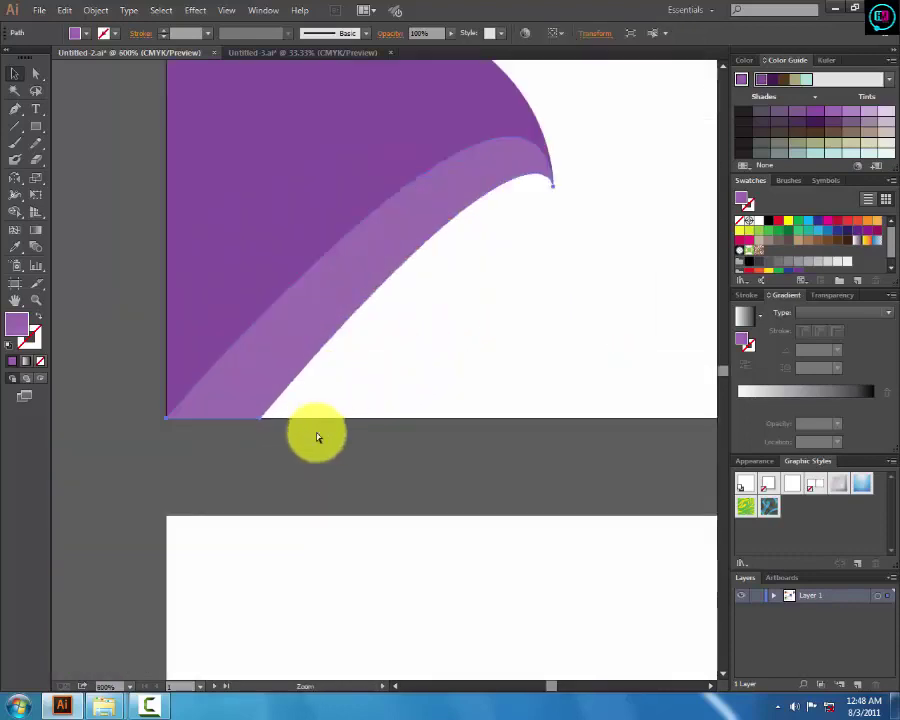
key(v)
key(a)
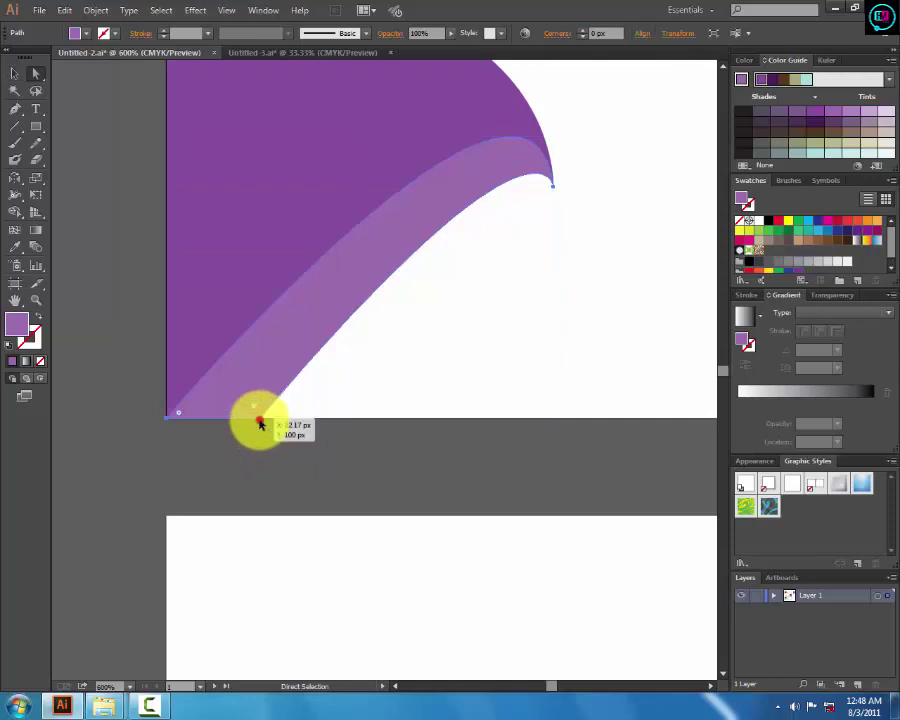
Drag the light band's bottom-left anchor and top curve handle so it widens toward the bottom edge
click(259, 424)
drag(259, 424, 261, 421)
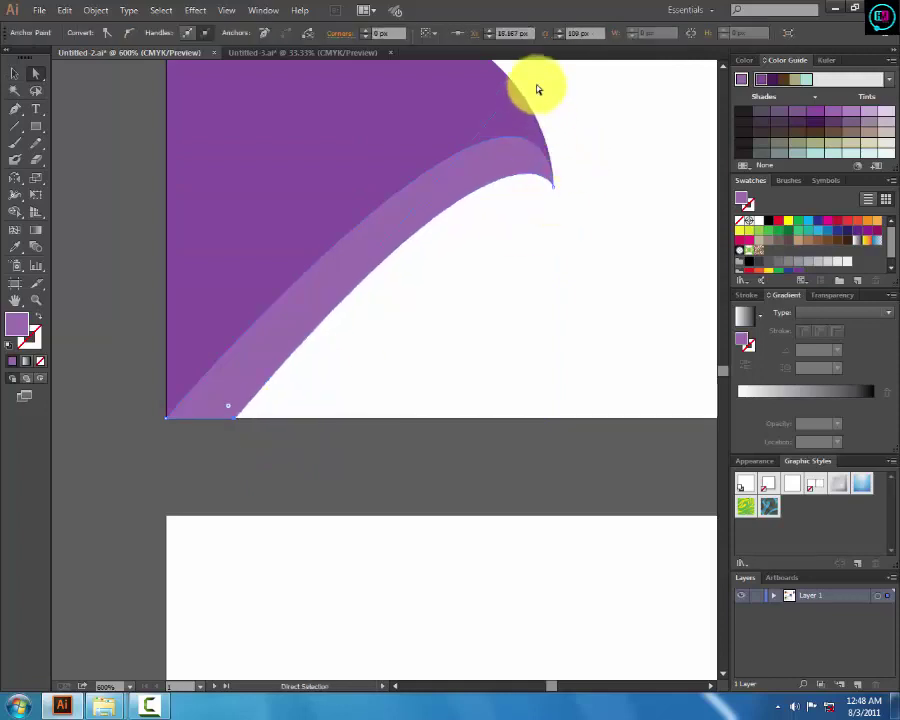
mouse_move(514, 90)
mouse_down()
mouse_move(528, 69)
mouse_move(547, 86)
mouse_move(529, 85)
mouse_up()
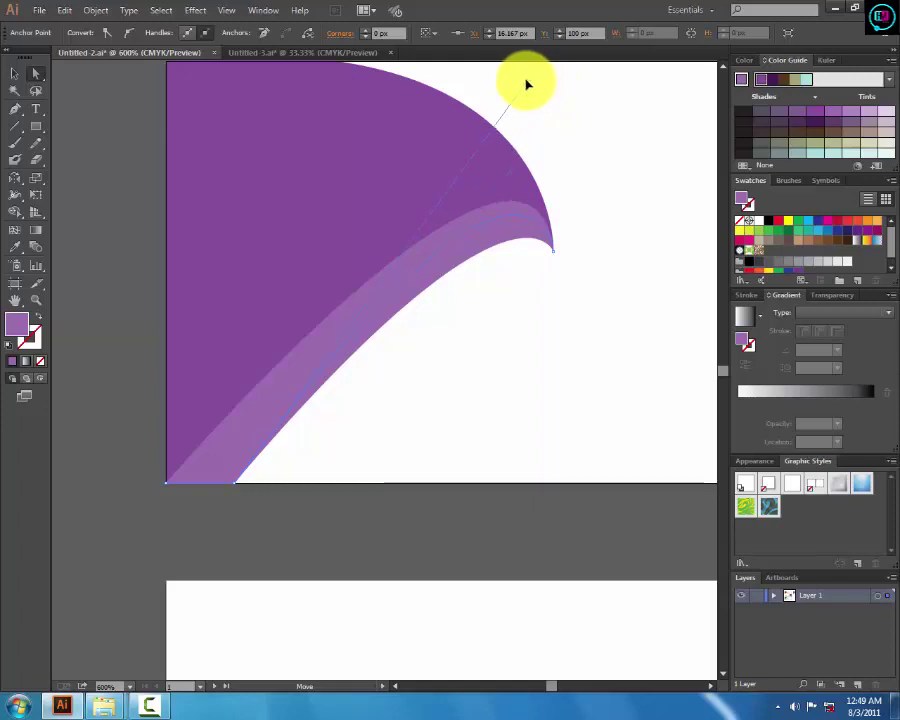
mouse_move(520, 89)
mouse_down()
mouse_move(536, 70)
mouse_move(546, 149)
mouse_move(544, 141)
mouse_up()
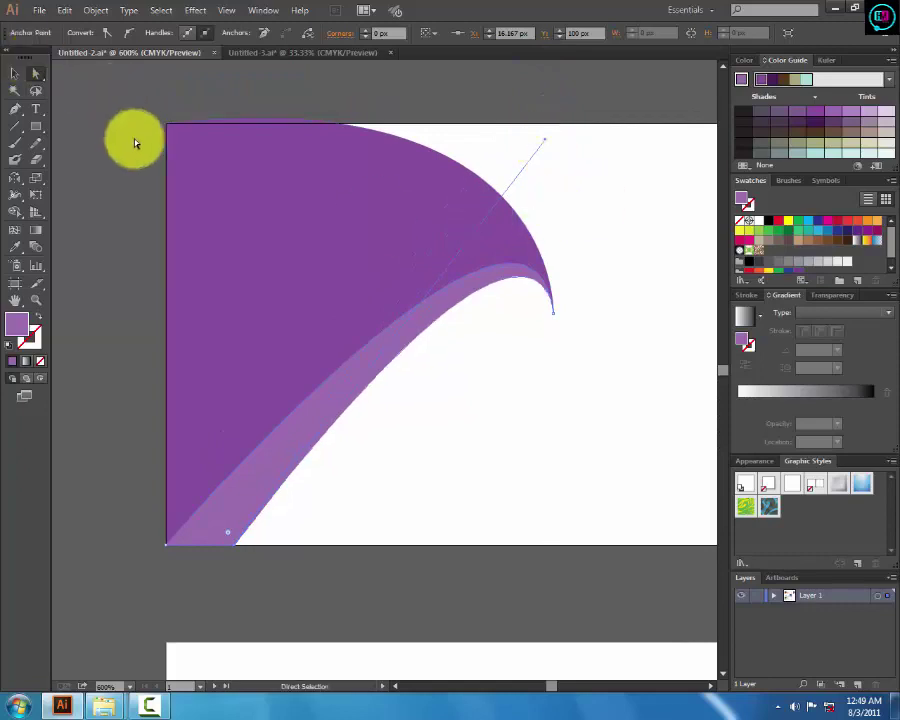
click(14, 74)
click(386, 367)
key(a)
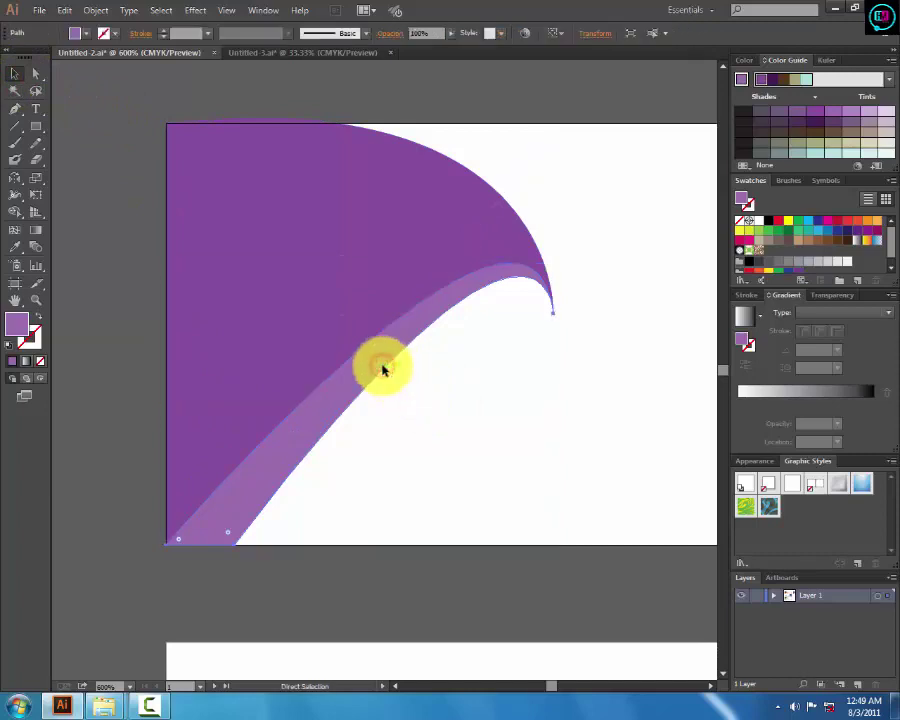
key(v)
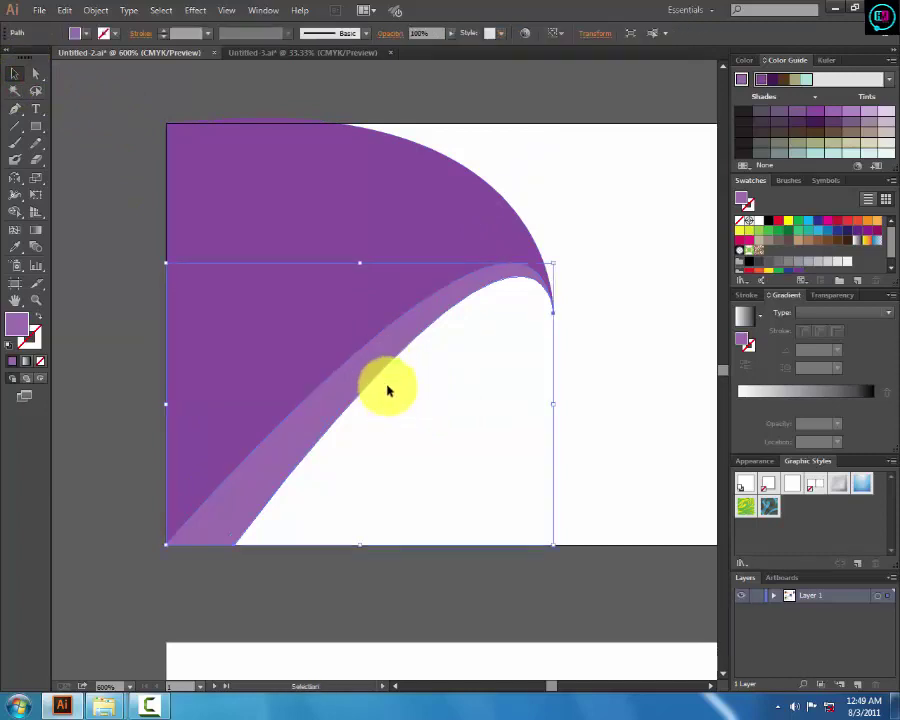
click(388, 390)
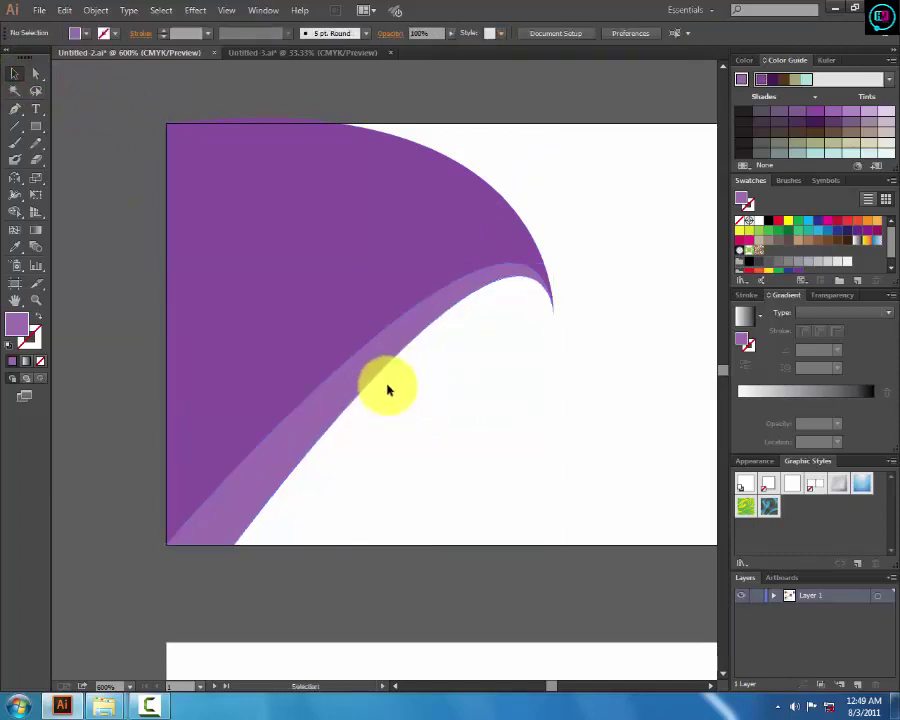
Reselect the light purple band within the group and zoom in on its bottom end
click(388, 390)
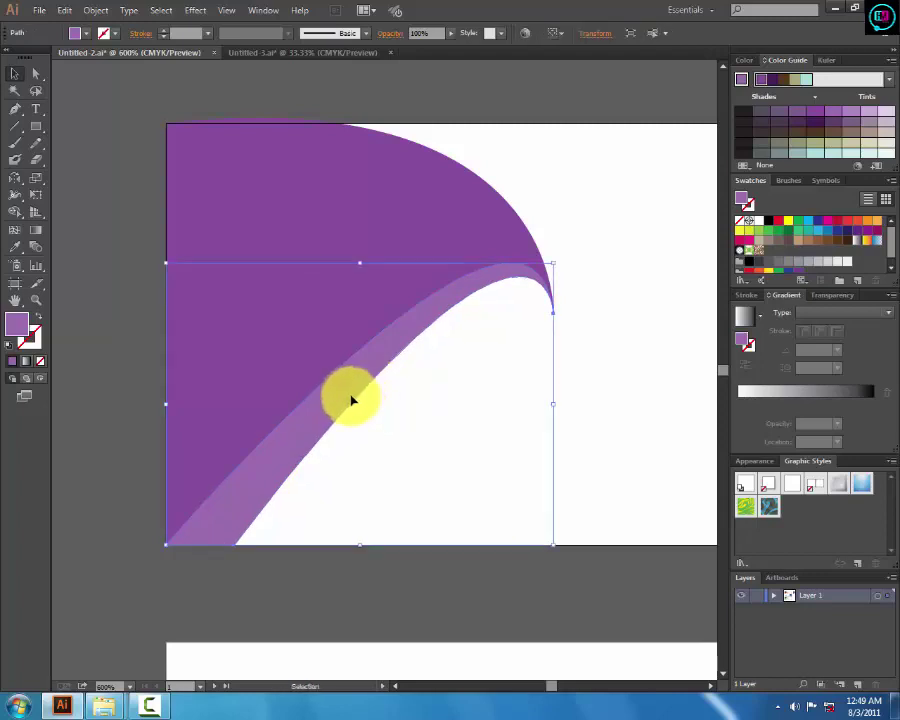
key(ctrl)
click(351, 400)
key(ctrl+shift+a)
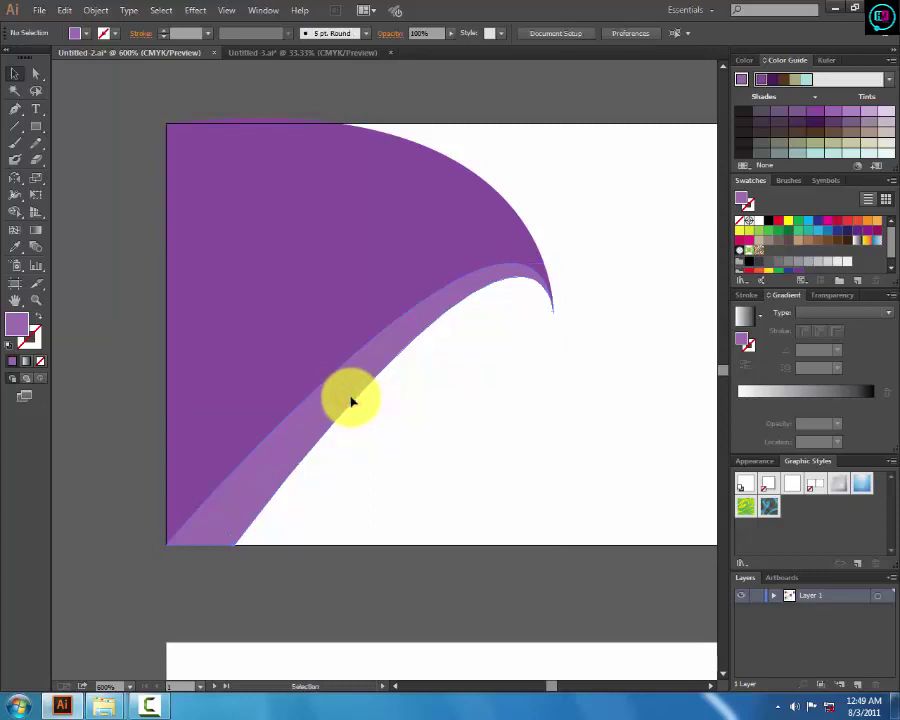
click(351, 400)
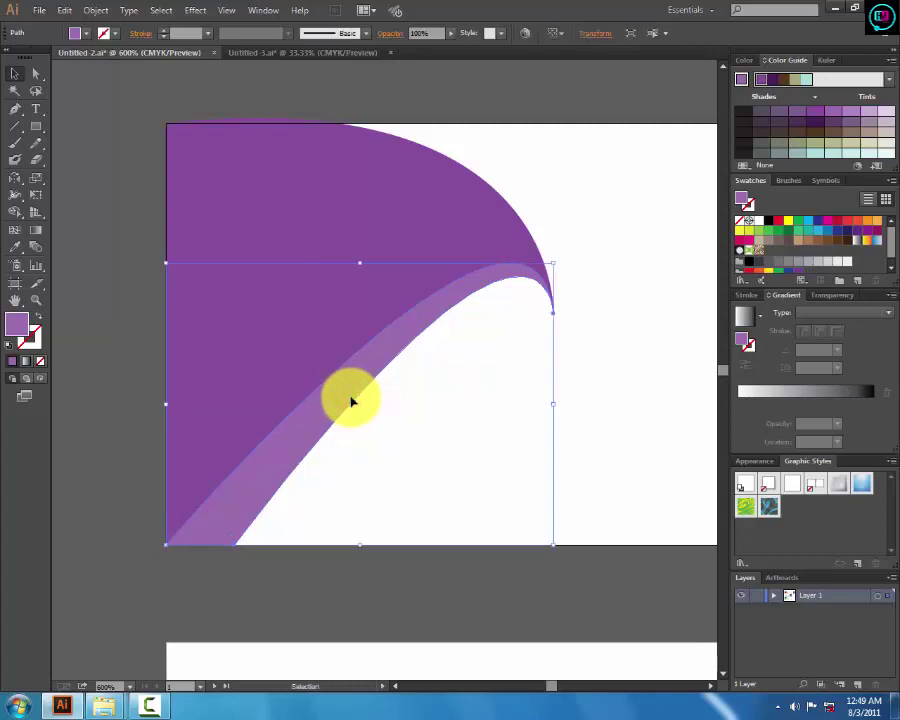
ctrl+click(281, 514)
Move the band's bottom anchor to the artboard's bottom-left corner, fine-tuning it with arrow-key nudges
drag(361, 470, 558, 348)
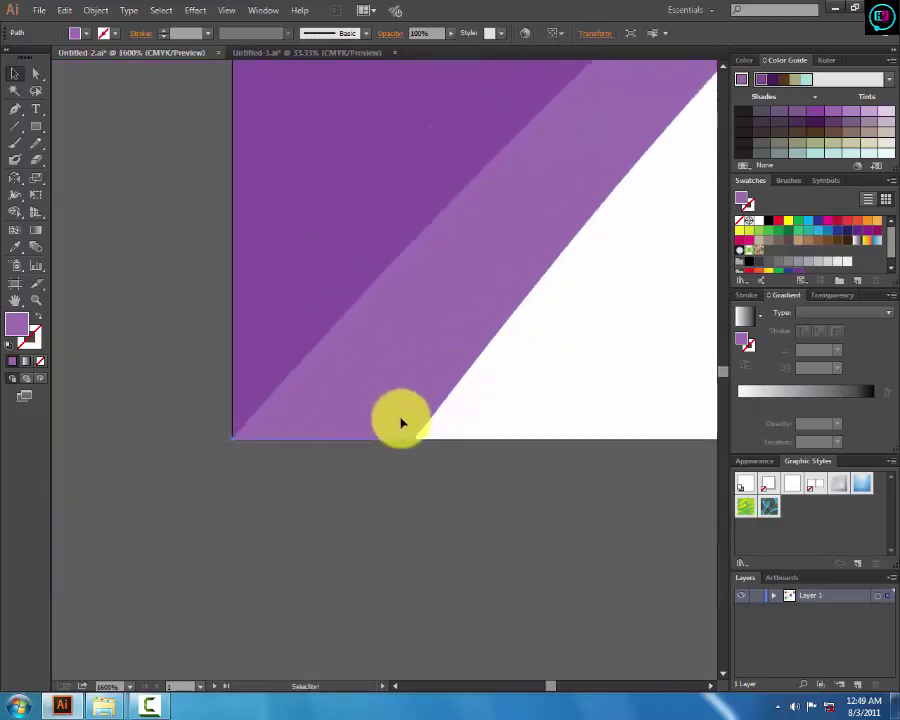
drag(418, 443, 245, 438)
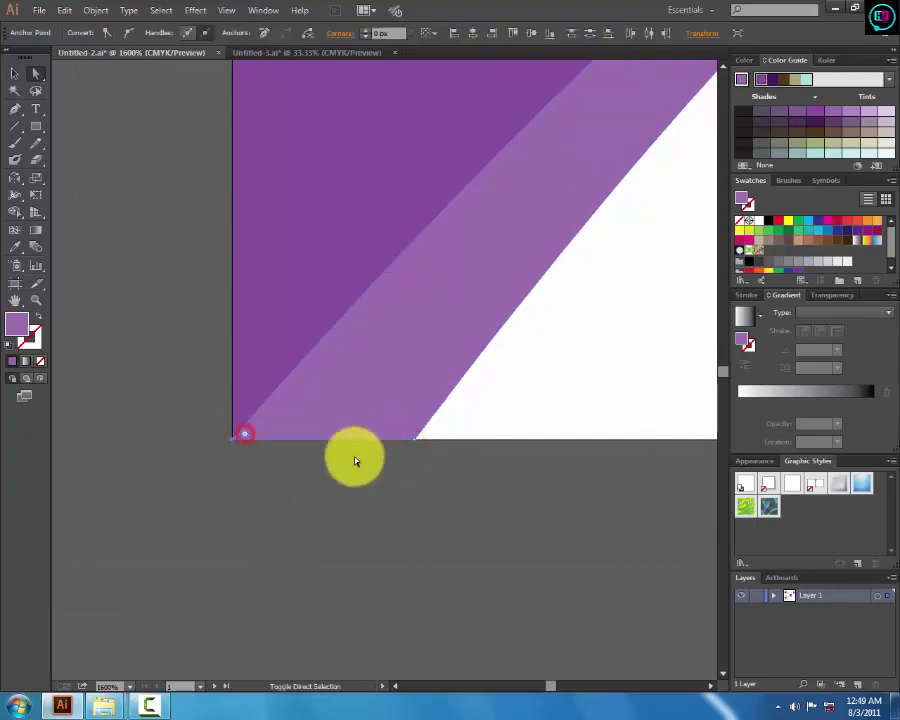
click(411, 443)
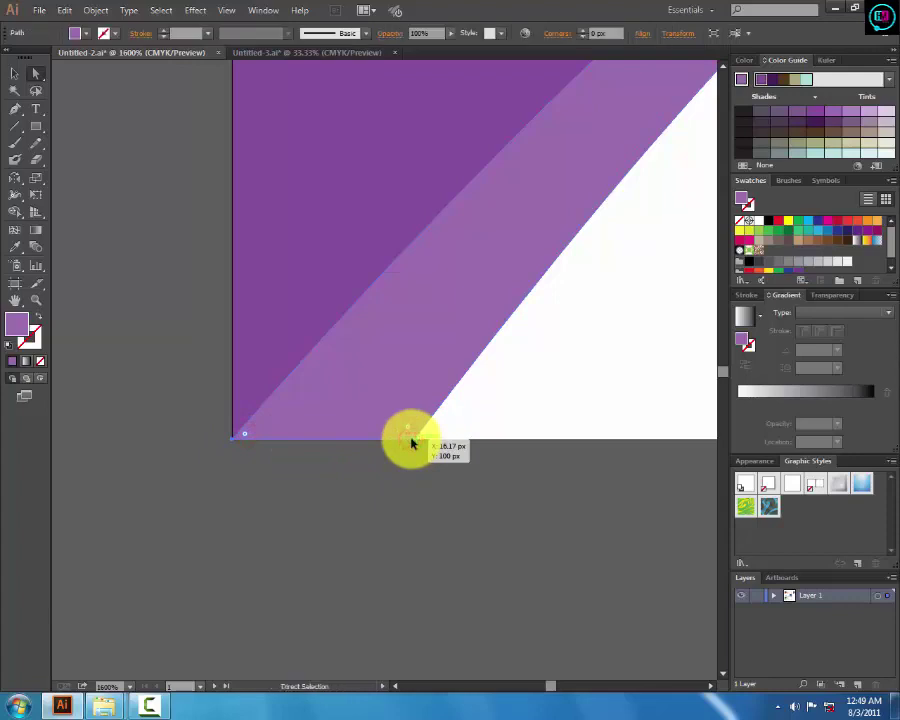
drag(411, 443, 411, 443)
key(Right)
key(Right)
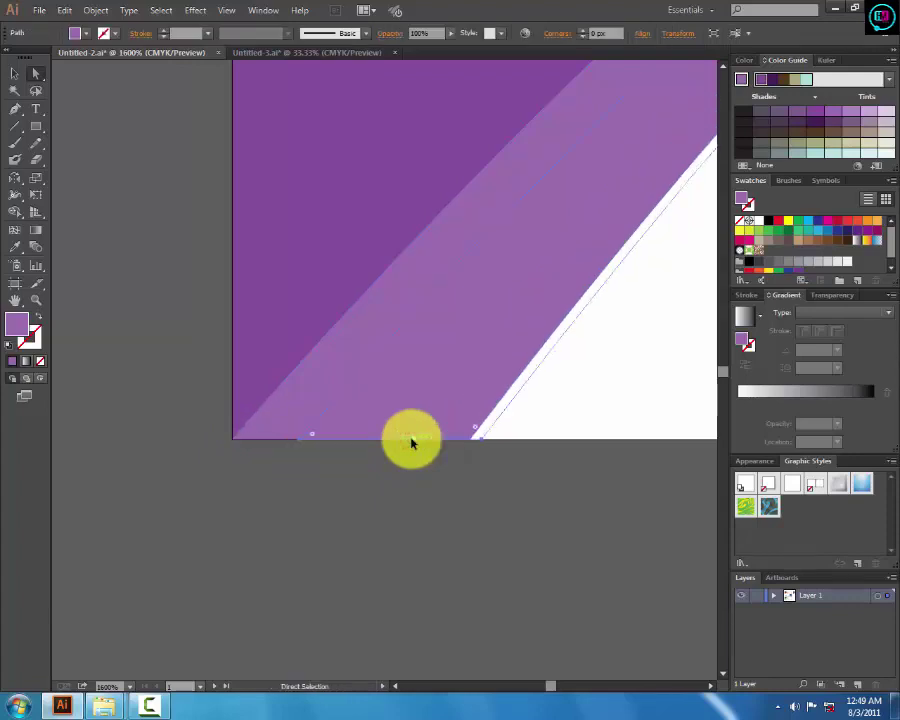
key(Right)
key(Right)
key(Right)
key(Right)
key(Right)
key(Right)
key(Right)
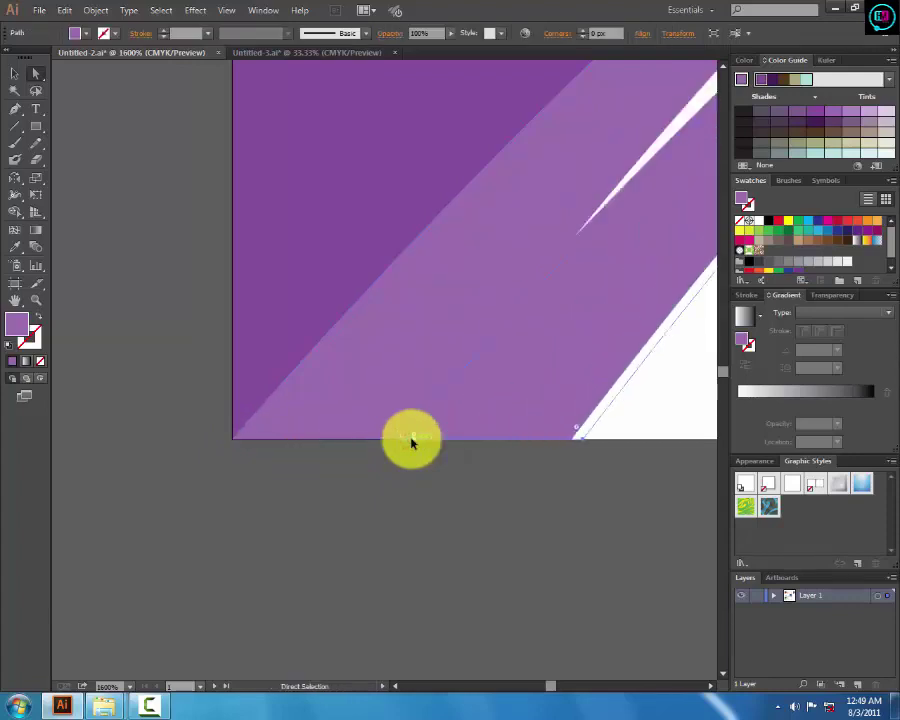
key(Right)
key(Right)
key(Right)
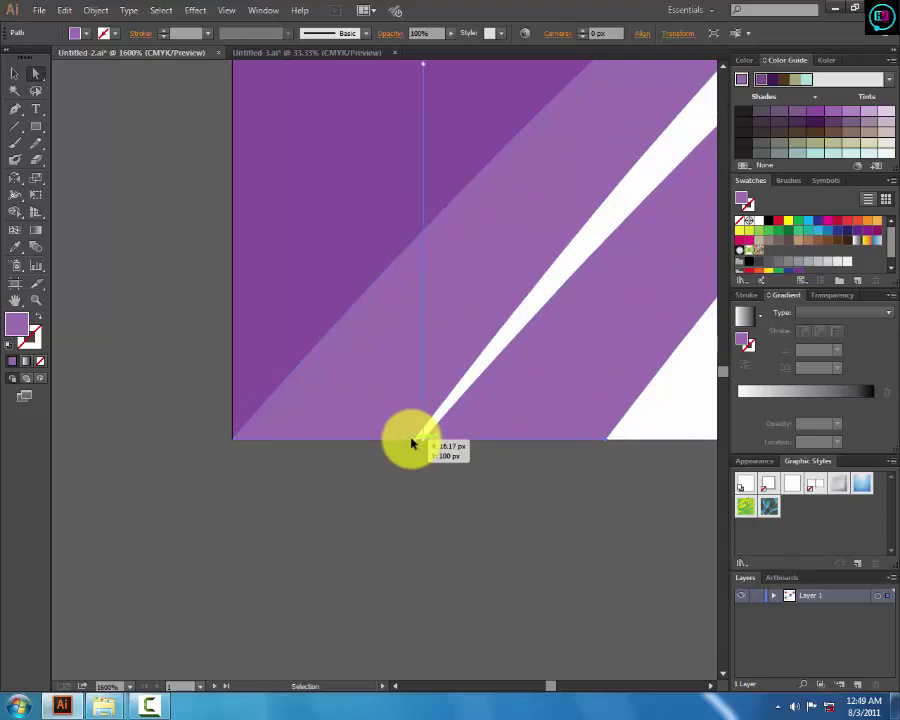
key(Left)
key(Left)
key(Left)
key(Left)
key(Left)
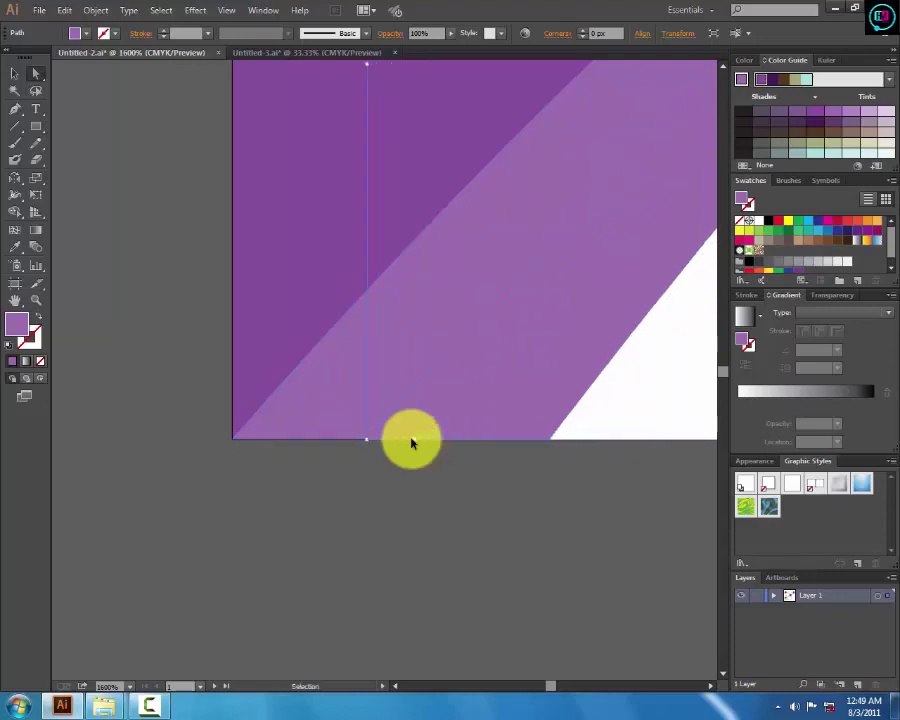
key(Left)
key(Left)
key(Left)
key(Left)
key(Left)
key(Left)
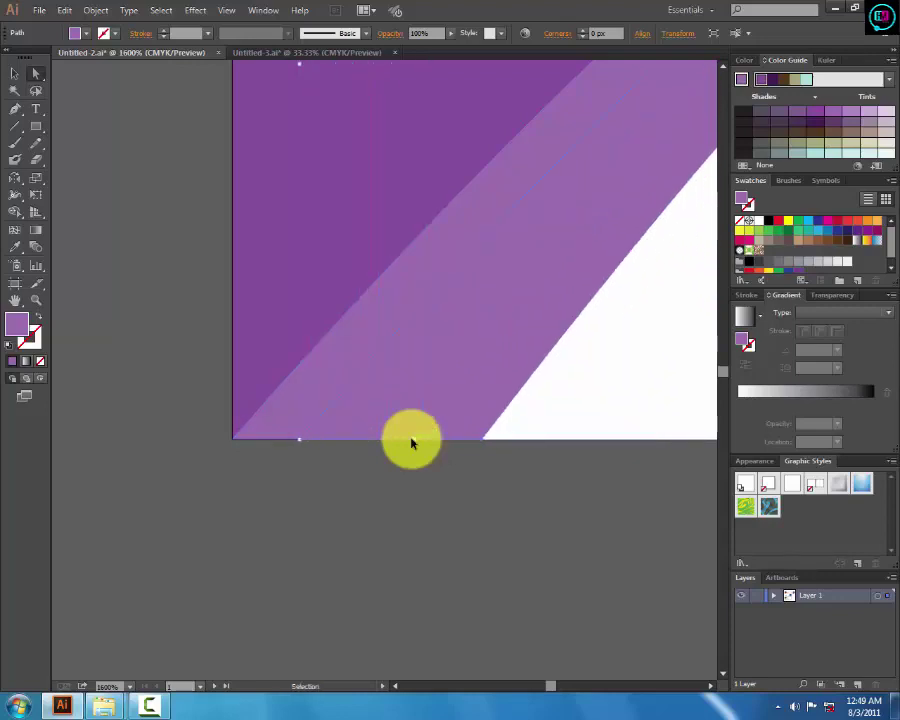
key(Left)
key(Left)
key(Left)
key(Left)
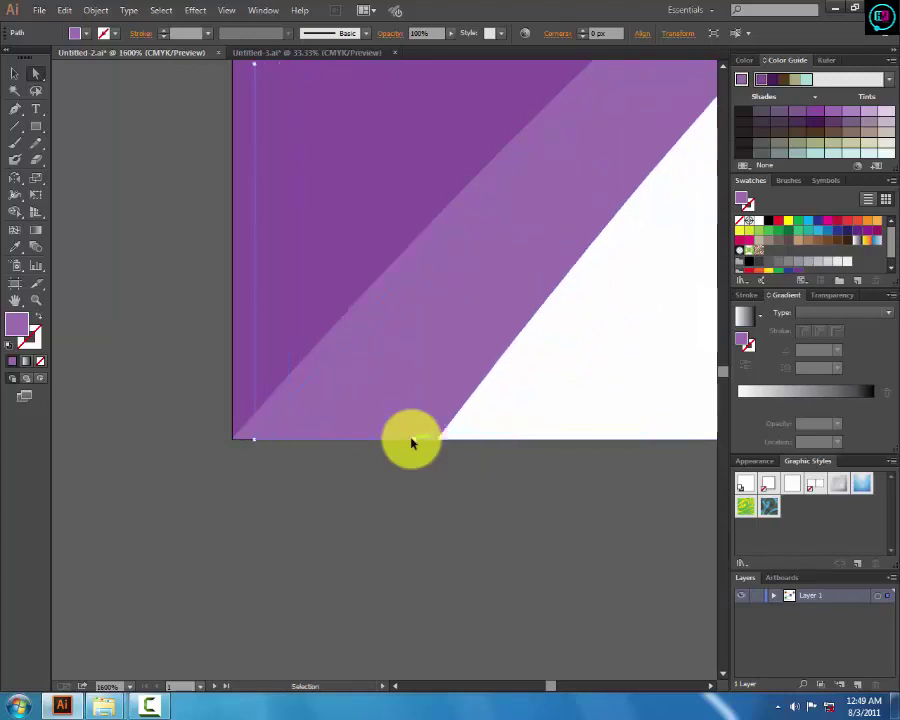
key(Left)
key(Left)
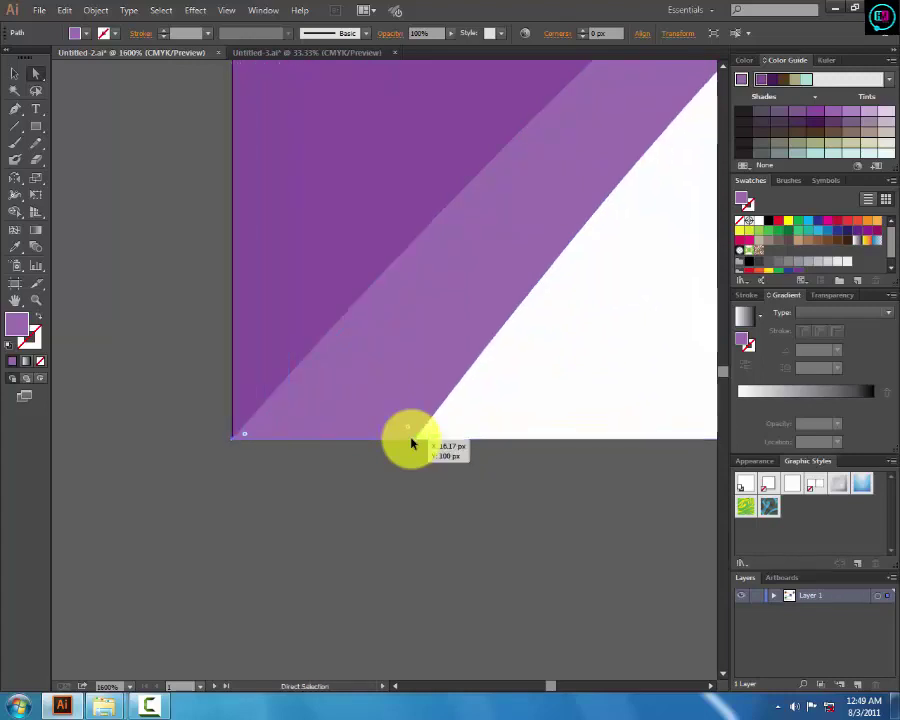
drag(411, 443, 411, 443)
Fill the band cyan and snap its tip exactly onto the artboard corner
click(89, 36)
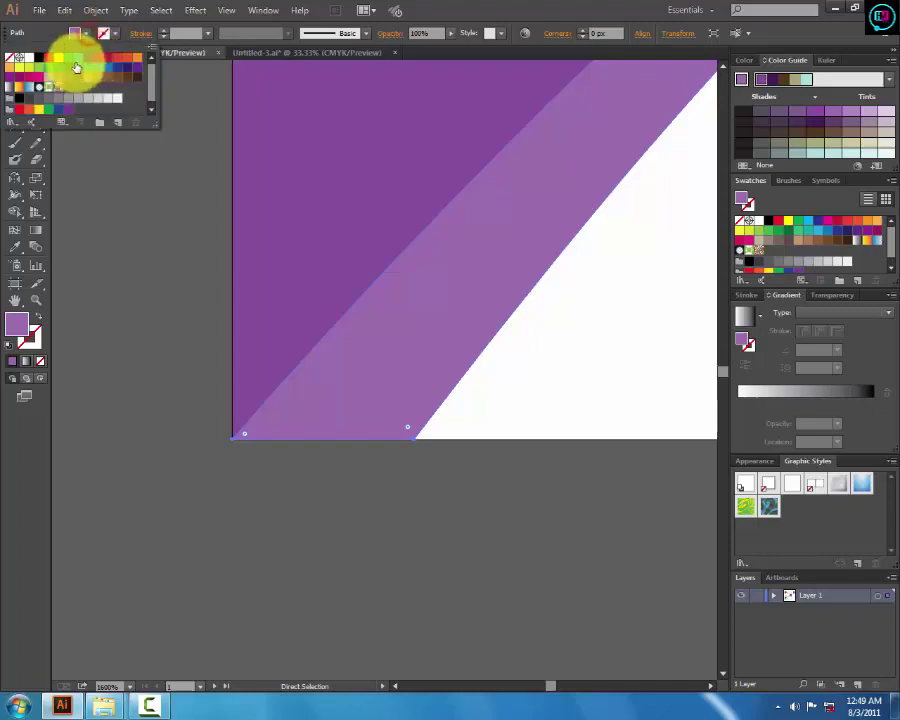
click(110, 94)
click(134, 300)
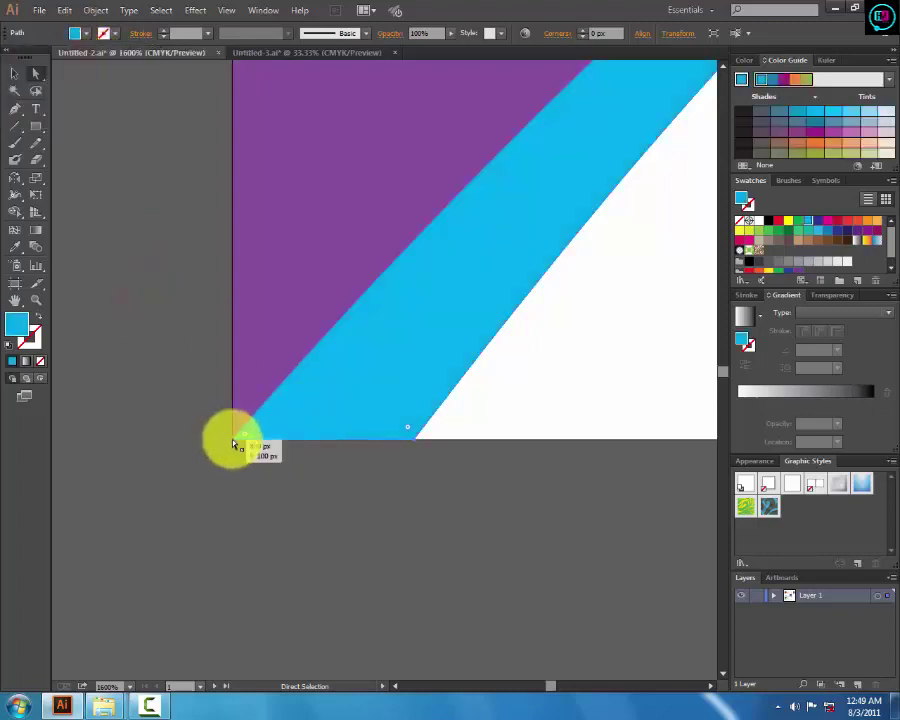
click(231, 443)
key(z)
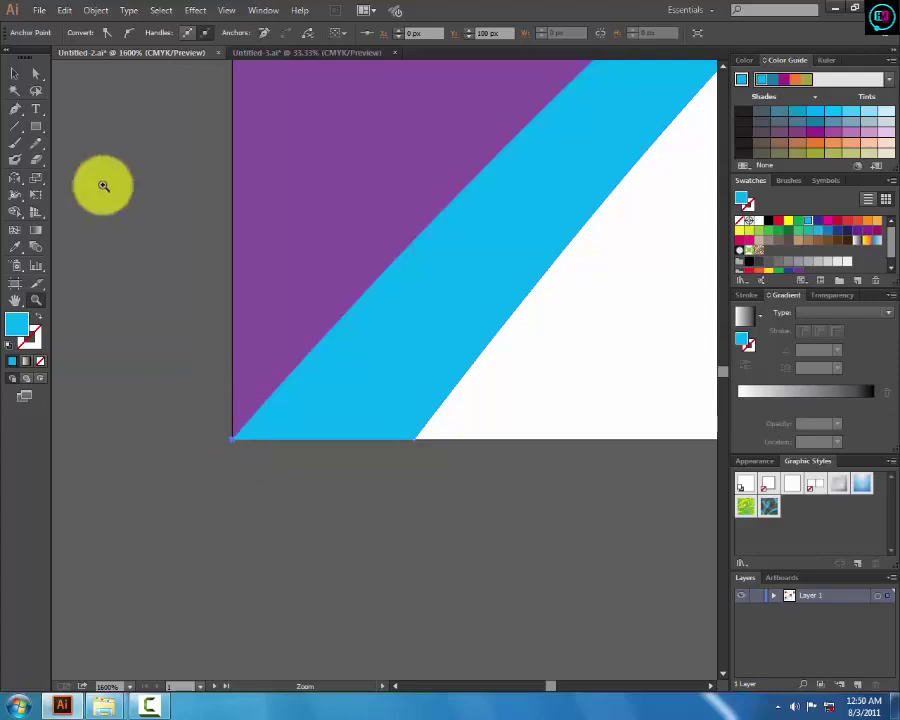
click(36, 72)
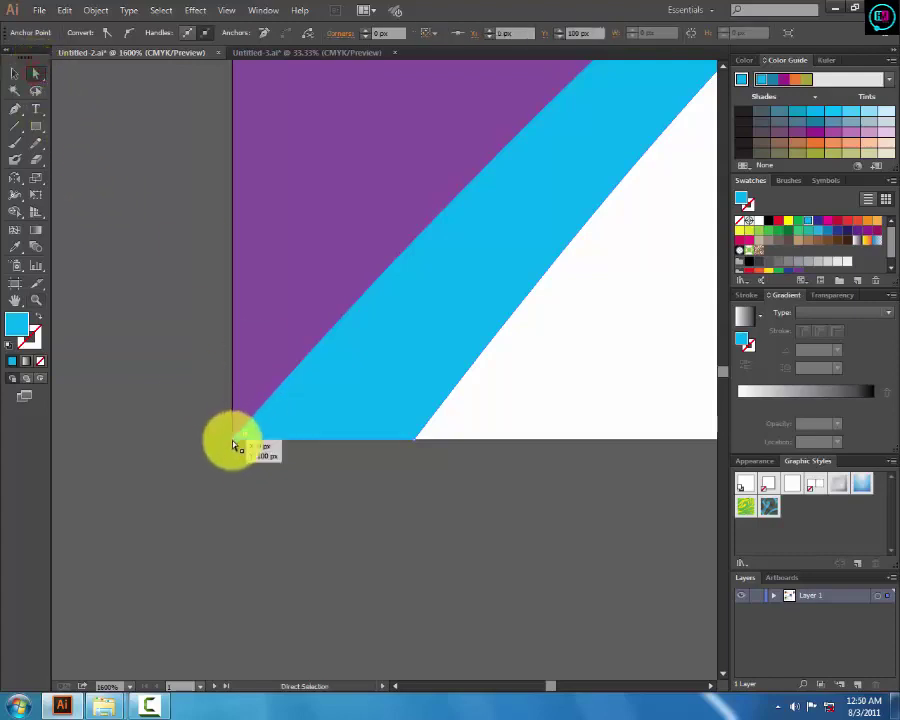
drag(415, 440, 413, 445)
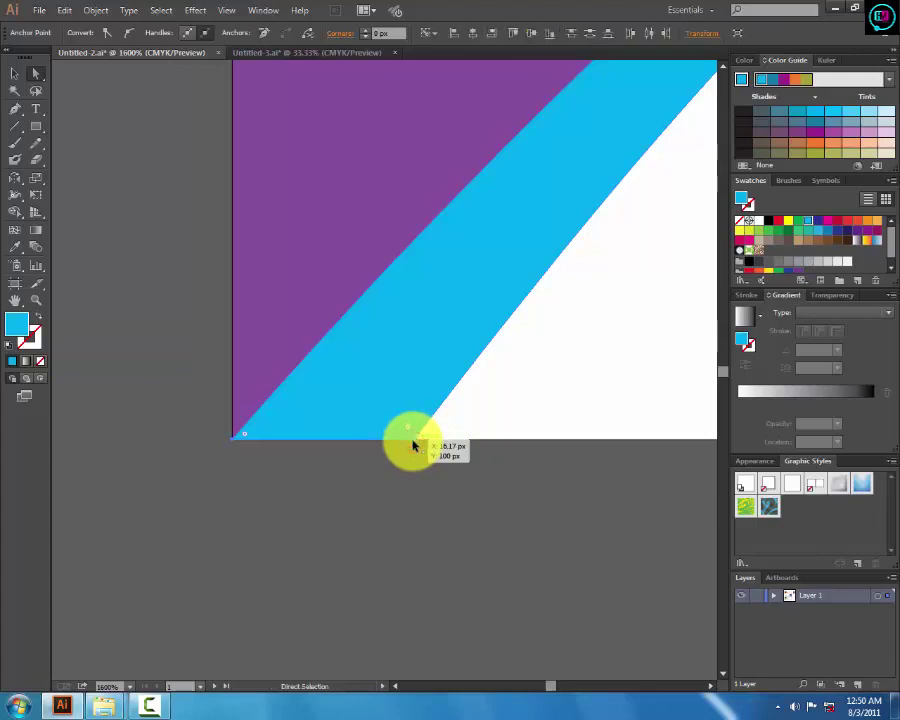
Nudge the cyan band right so a lighter purple stripe shows beside the dark purple
key(Right)
key(Right)
key(Right)
key(Right)
key(Right)
key(Right)
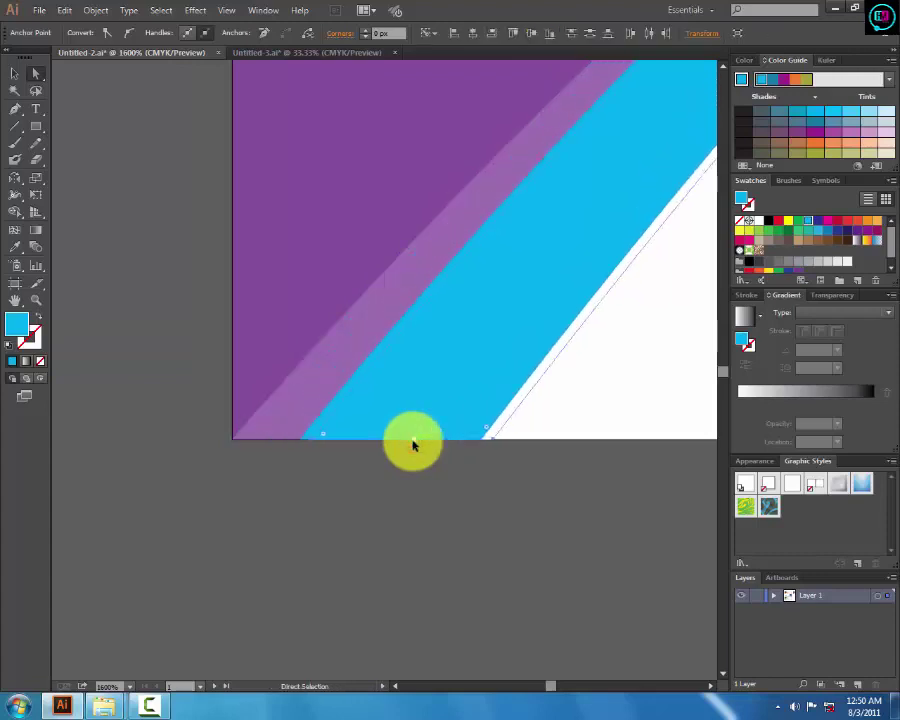
key(Right)
key(Right)
key(Right)
key(Right)
key(Right)
key(Right)
key(Right)
key(Right)
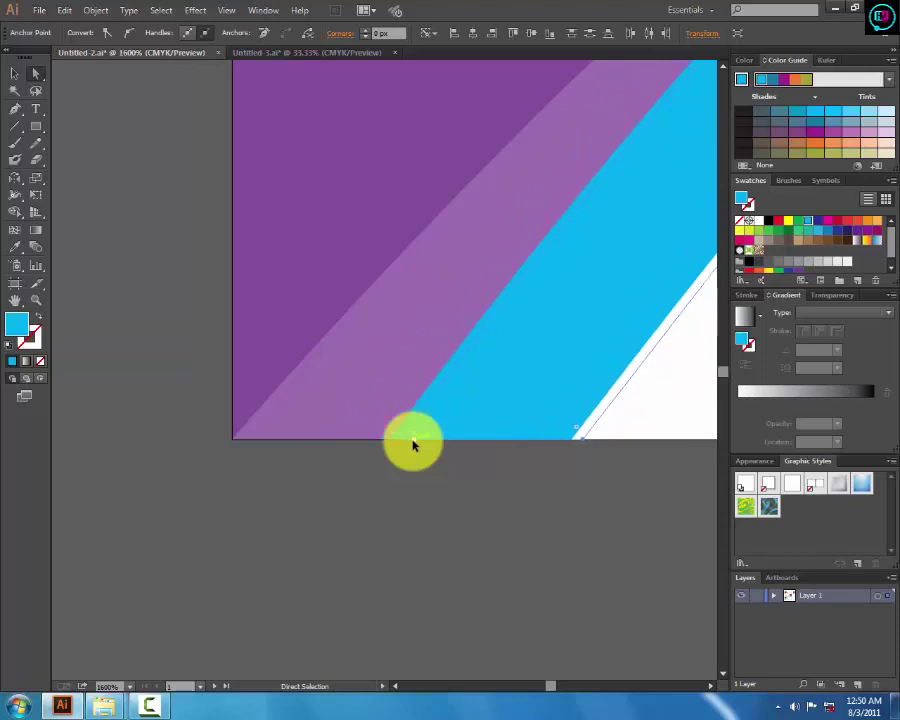
key(Right)
key(Right)
key(Right)
key(Right)
key(Left)
key(Left)
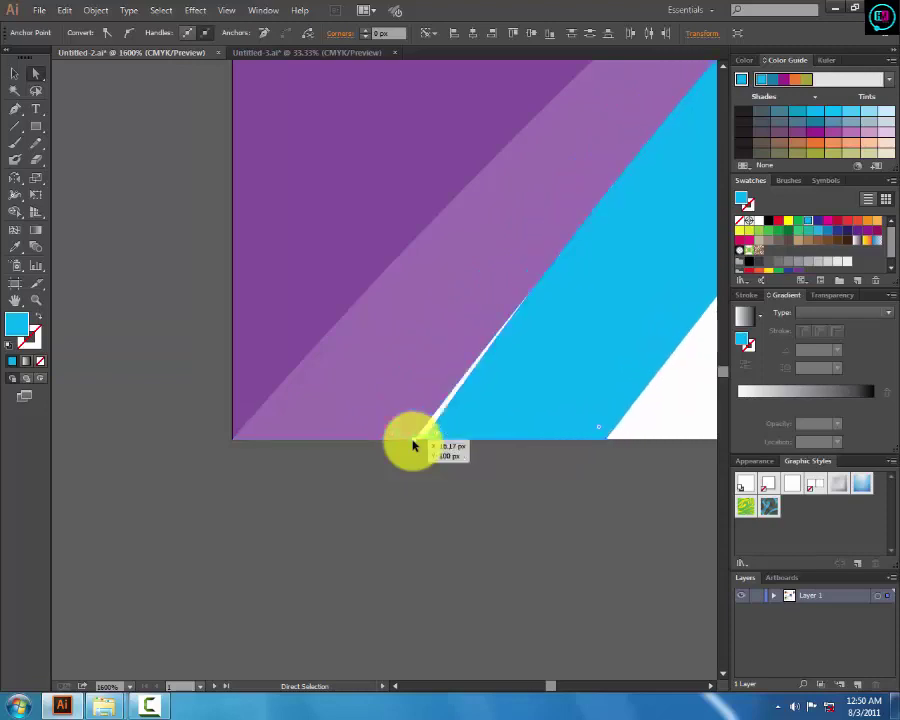
key(Left)
key(Left)
key(Right)
key(Right)
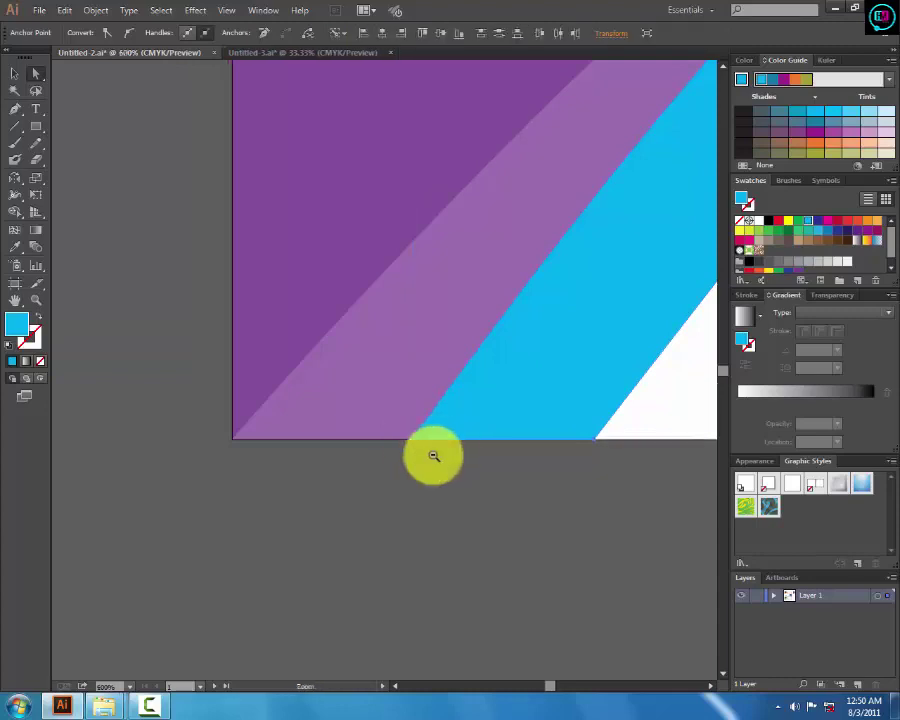
Stretch the cyan swoosh up under the purple curve to fill the white gap
scroll(430, 454, down, 3)
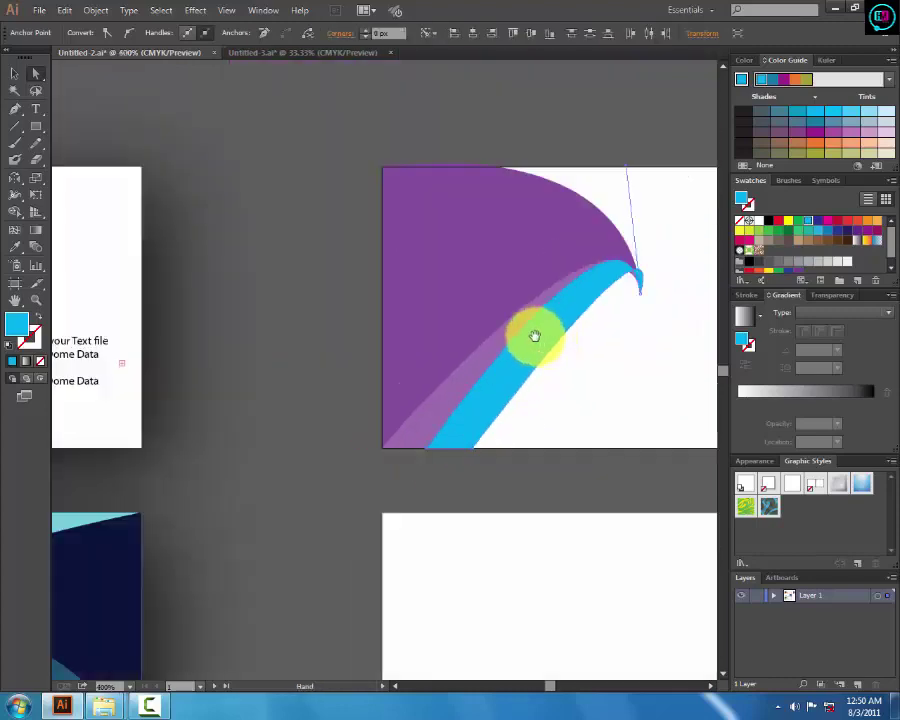
click(541, 337)
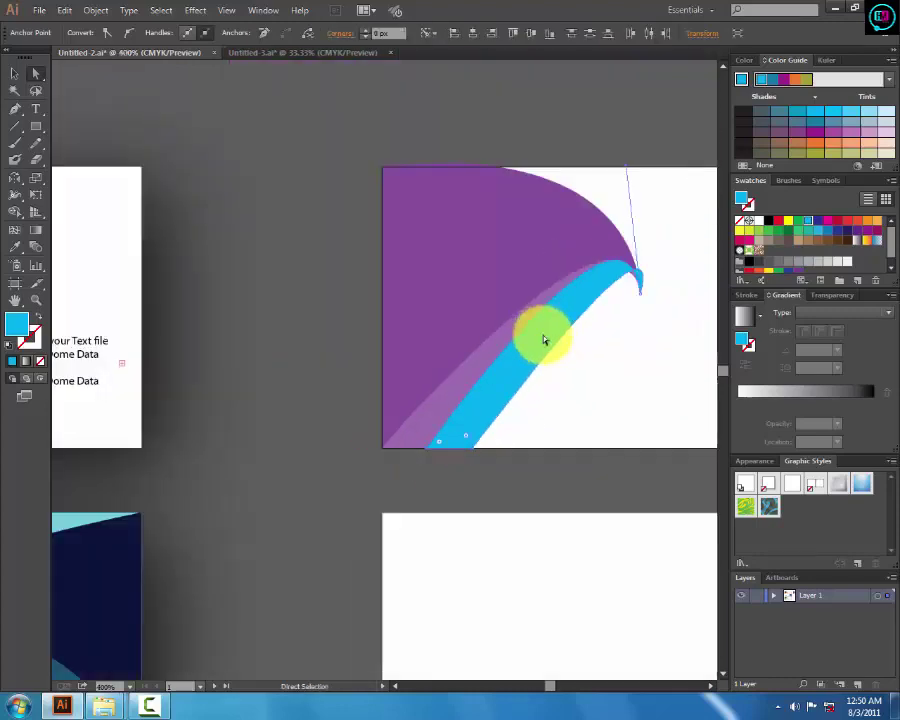
click(623, 166)
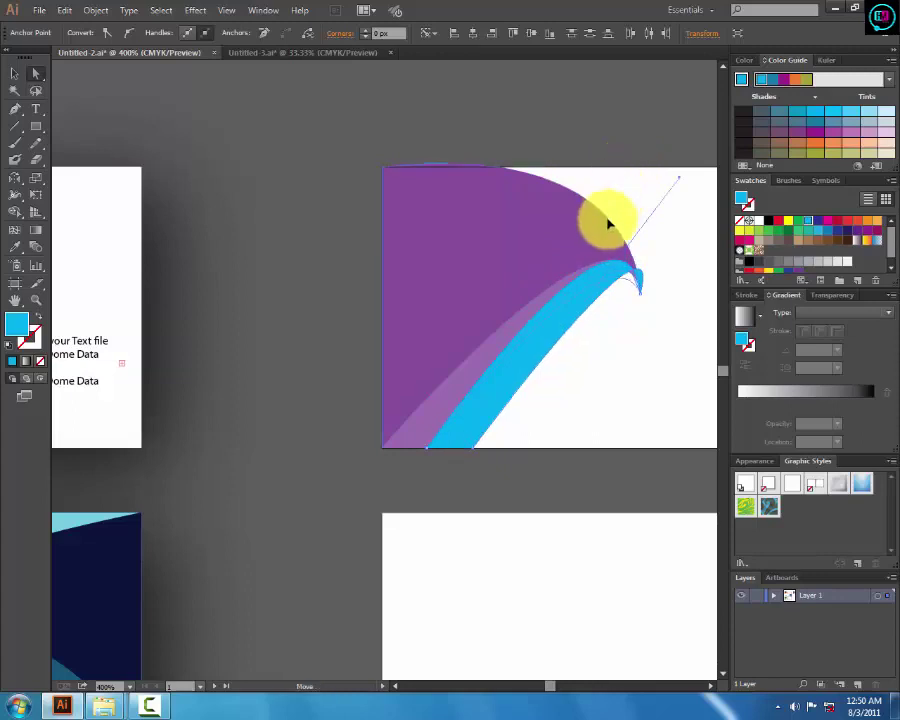
click(607, 224)
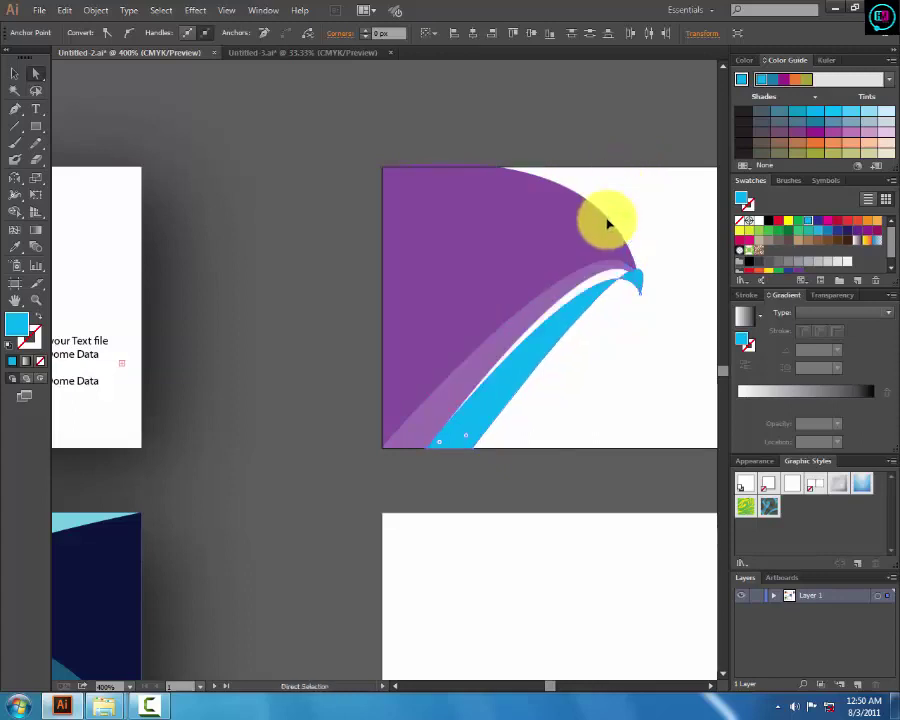
drag(607, 224, 622, 280)
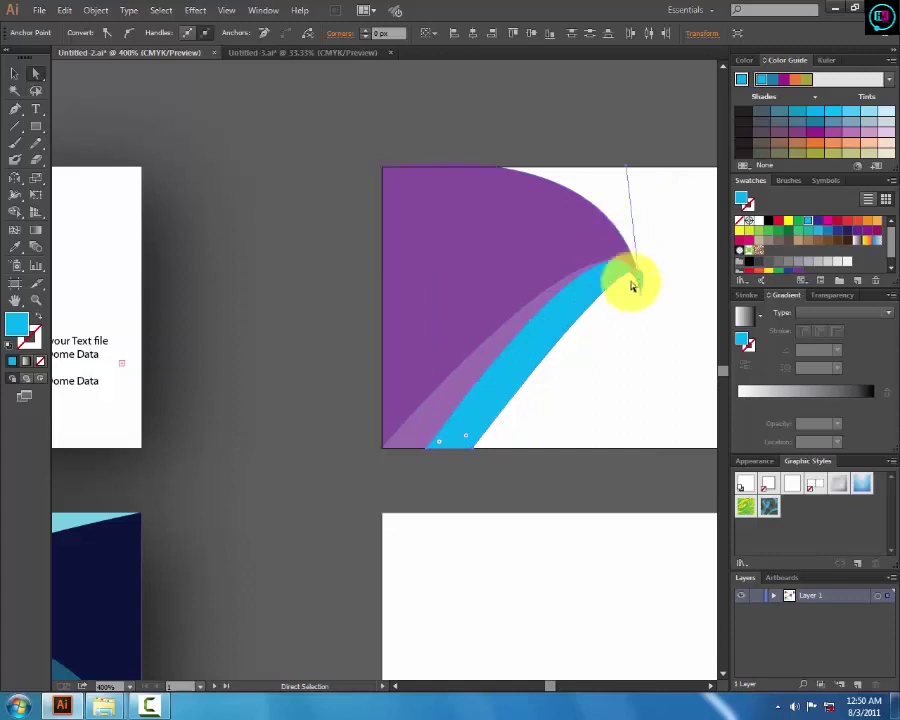
key(v)
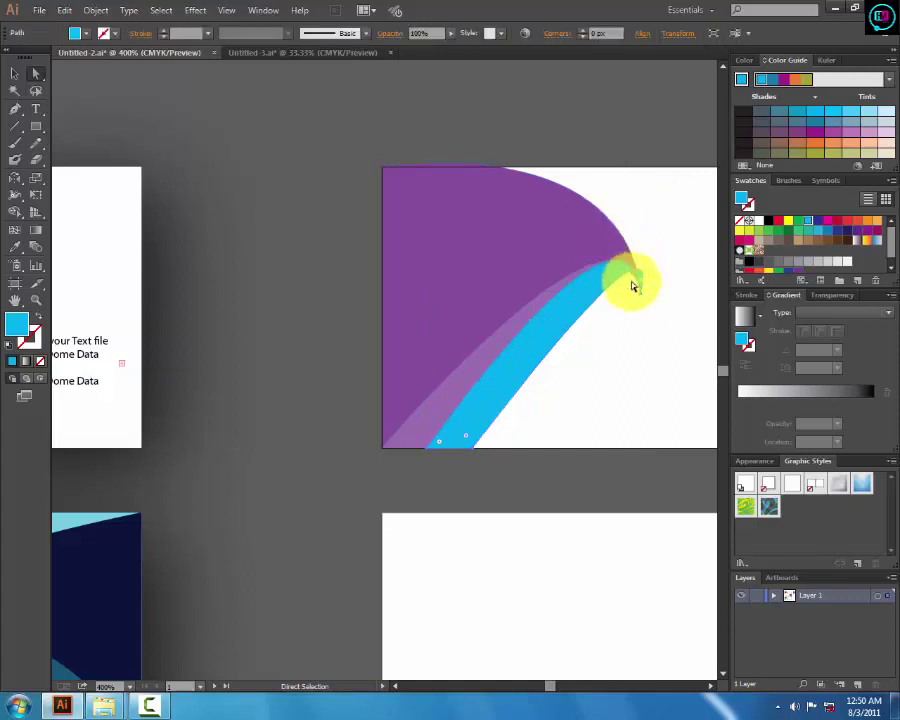
click(637, 297)
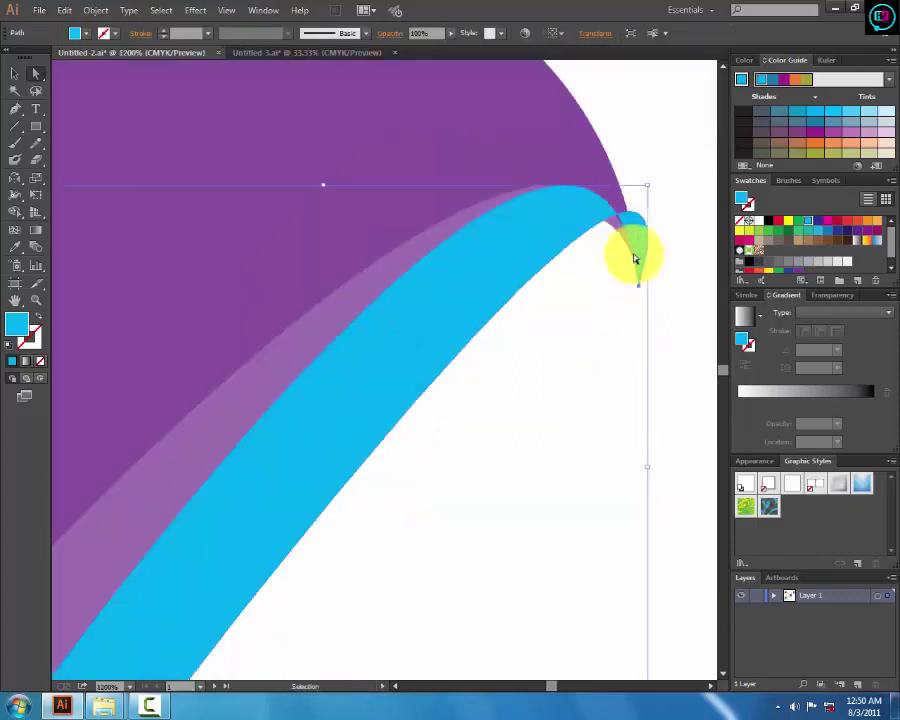
key(a)
Pull the cyan tip into a narrow point and smooth the purple and cyan curves there
mouse_move(640, 252)
mouse_down()
mouse_move(641, 287)
mouse_move(626, 112)
mouse_up()
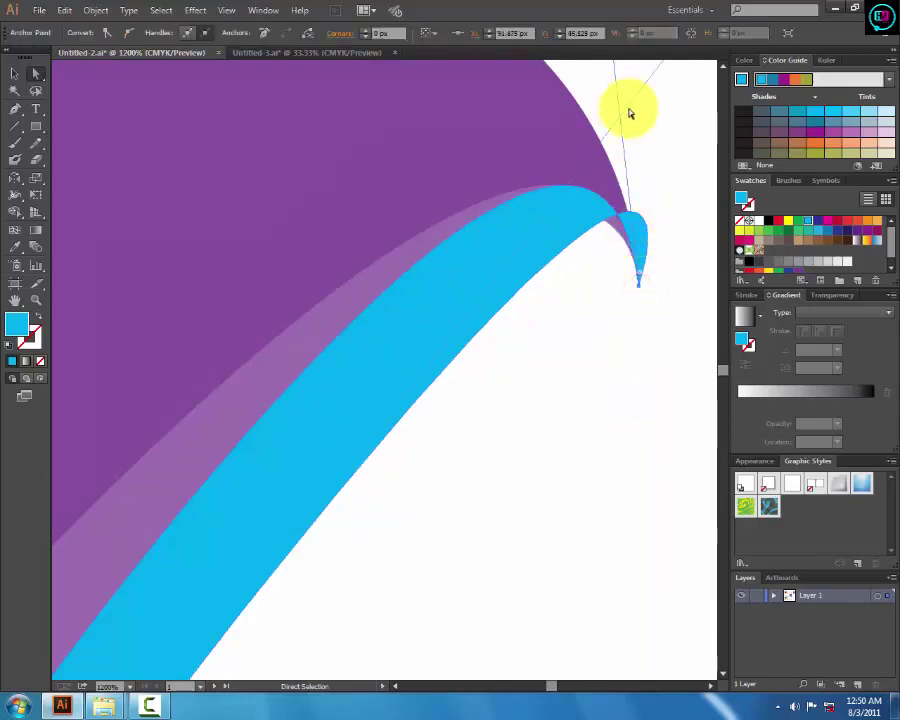
ctrl+alt+click(633, 146)
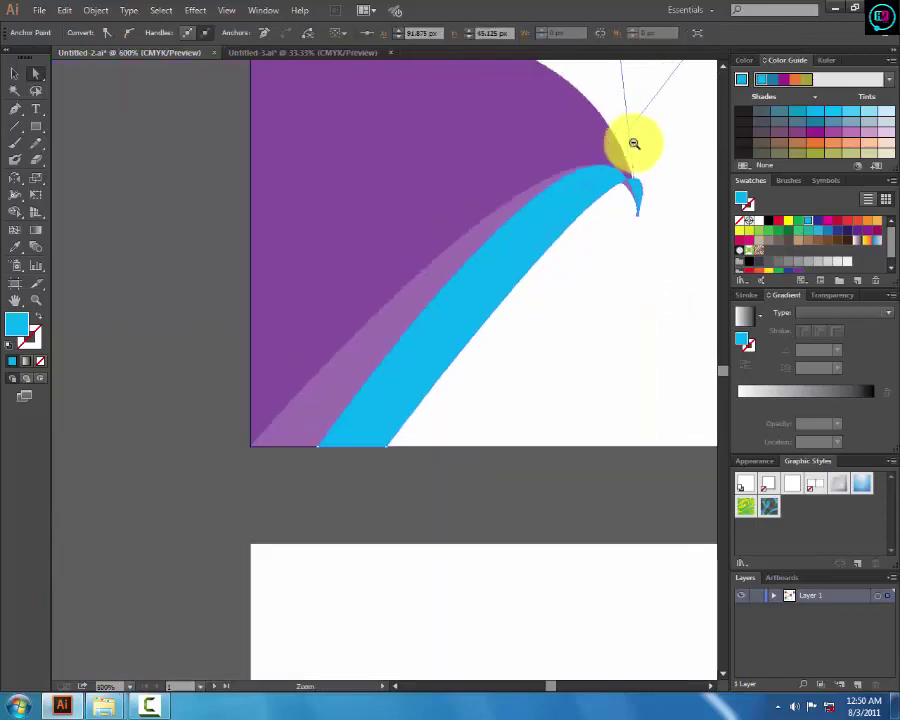
ctrl+alt+click(634, 144)
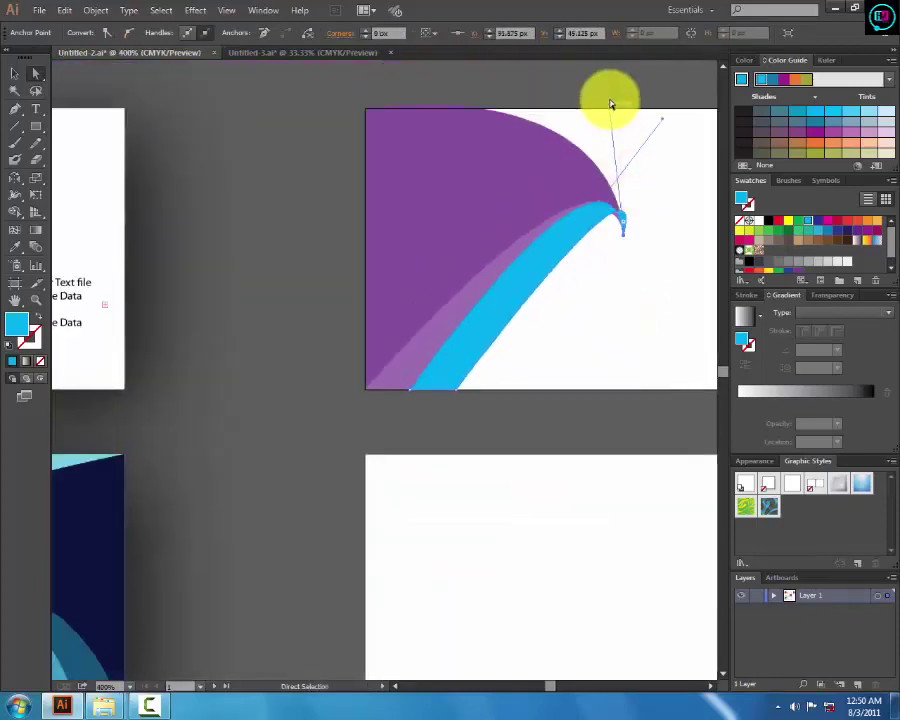
mouse_move(608, 113)
mouse_down()
mouse_move(594, 147)
mouse_move(590, 127)
mouse_up()
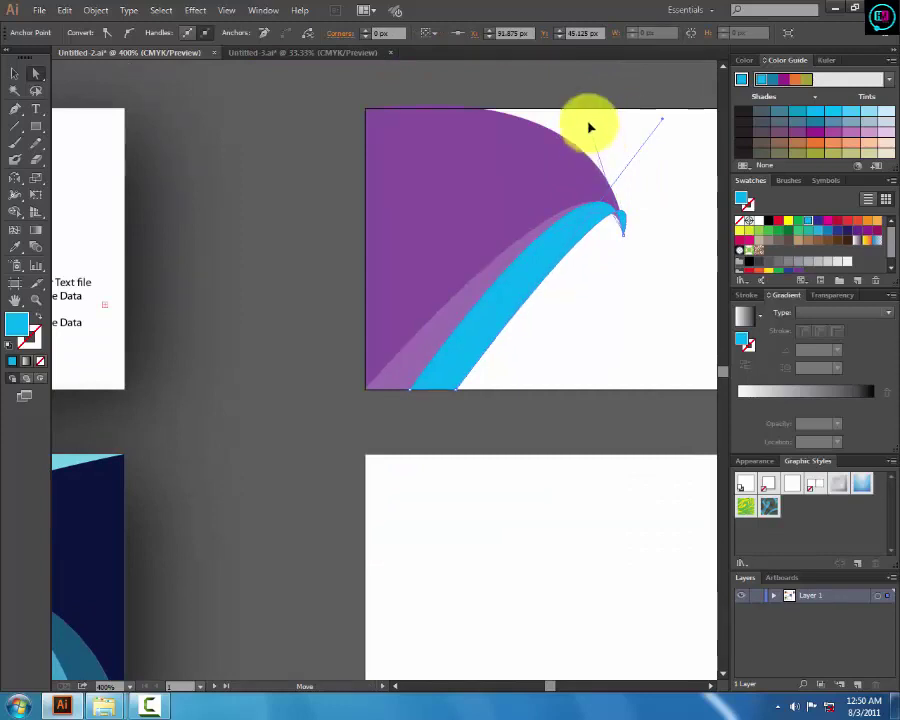
click(590, 127)
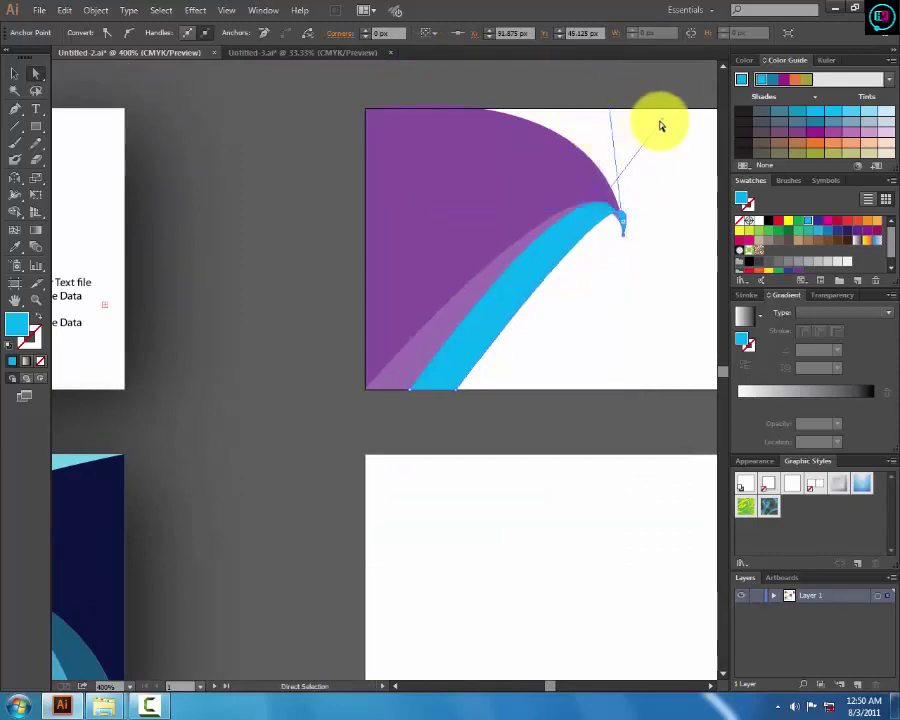
drag(663, 124, 658, 122)
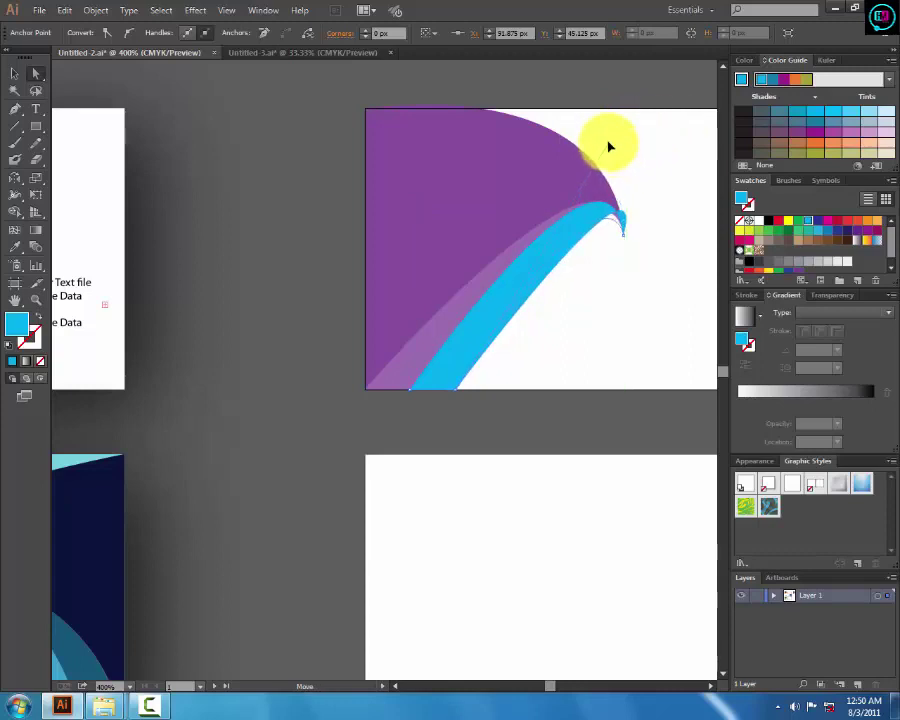
click(609, 147)
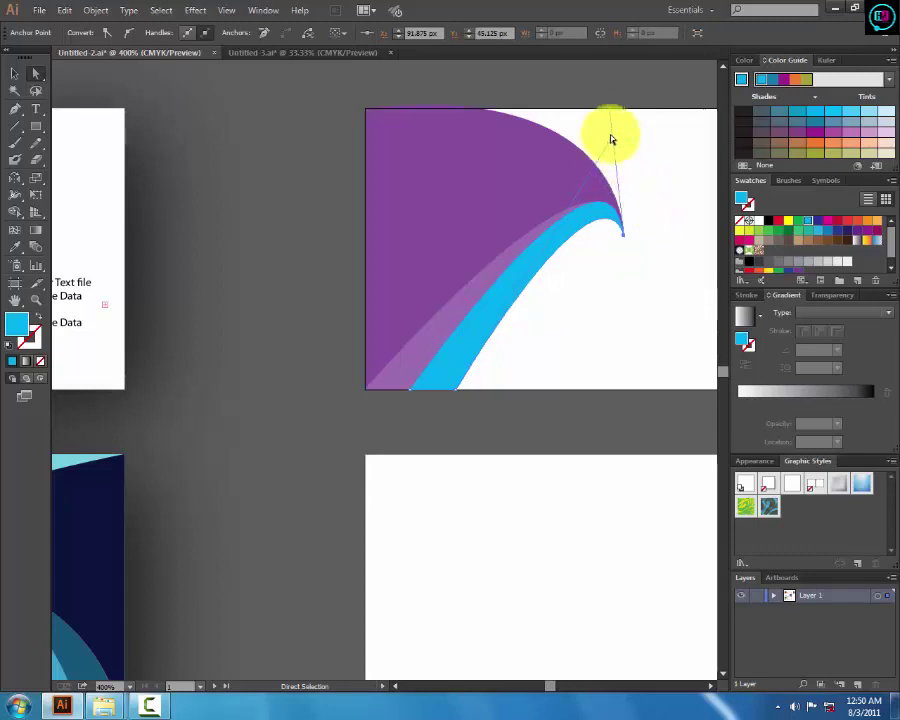
mouse_move(607, 147)
mouse_down()
mouse_move(614, 136)
mouse_move(626, 146)
mouse_move(598, 153)
mouse_up()
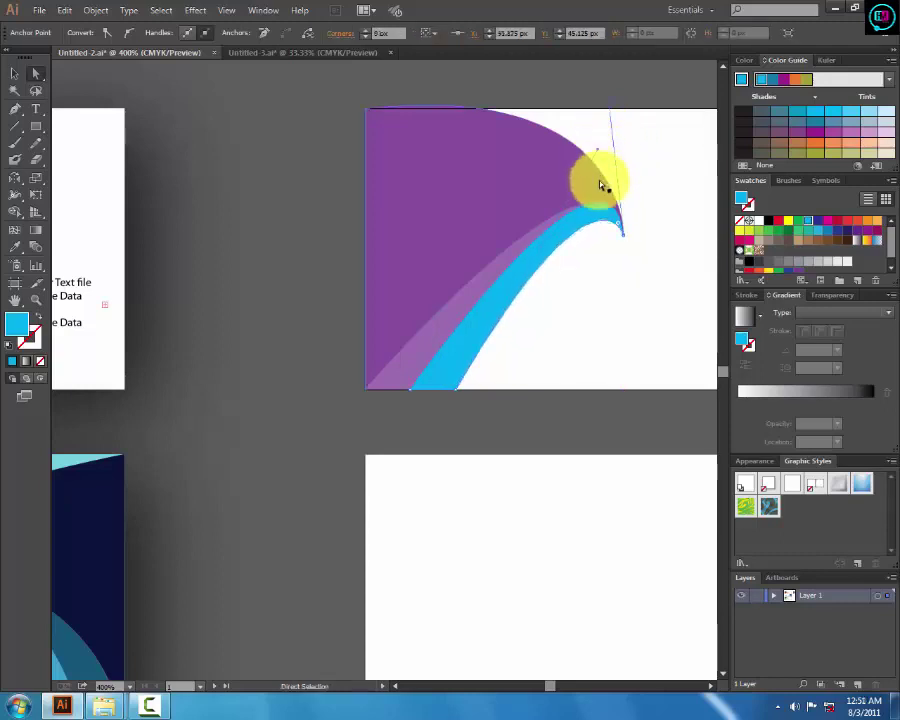
Review the purple shape's stacking order and transform options, then deselect it
click(9, 70)
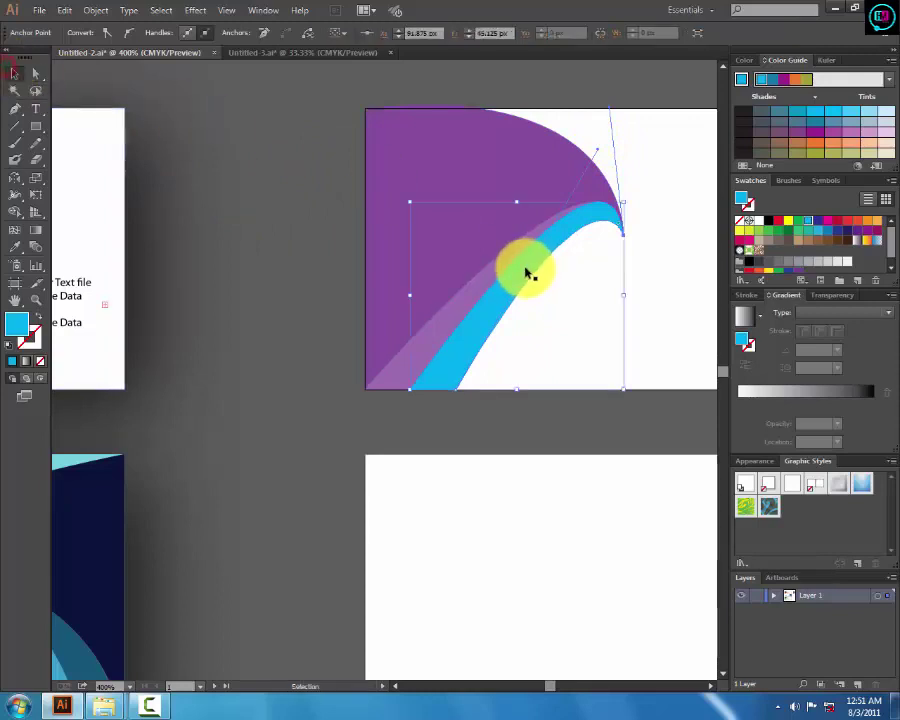
click(570, 294)
click(475, 295)
right_click(475, 295)
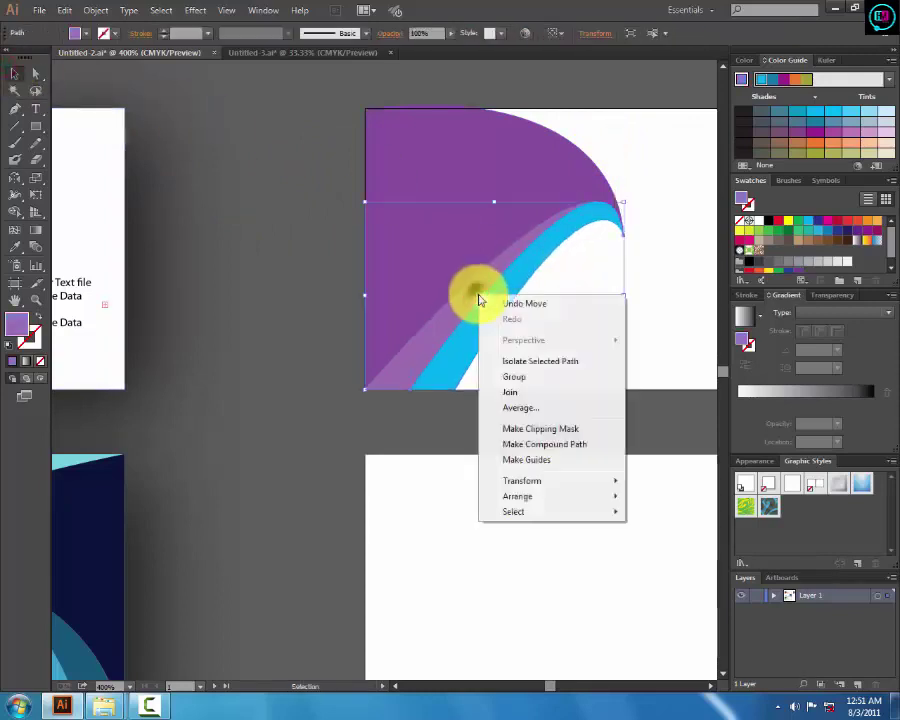
click(523, 496)
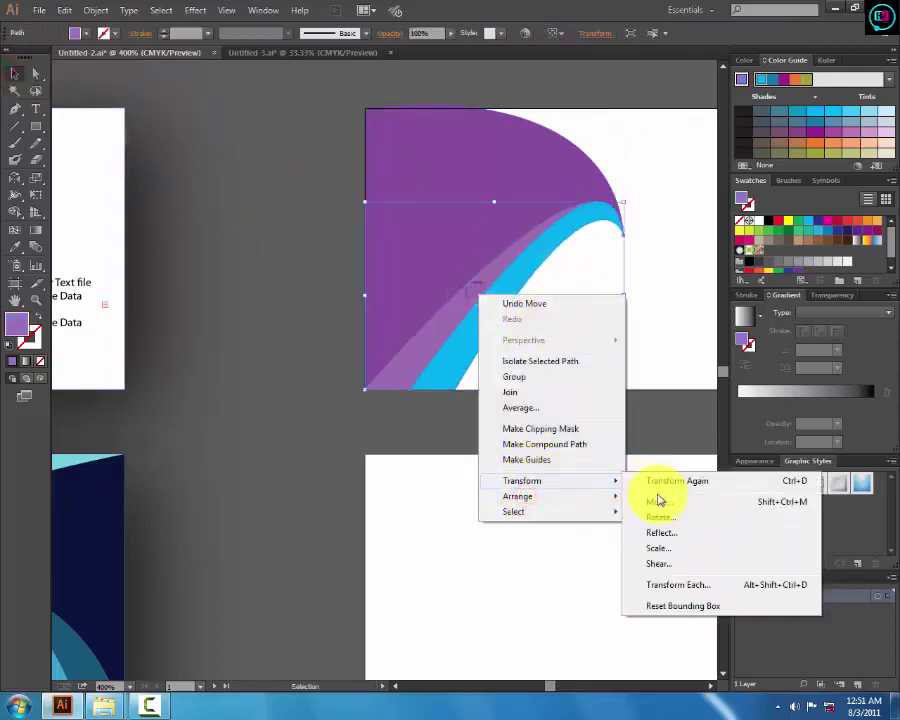
click(556, 479)
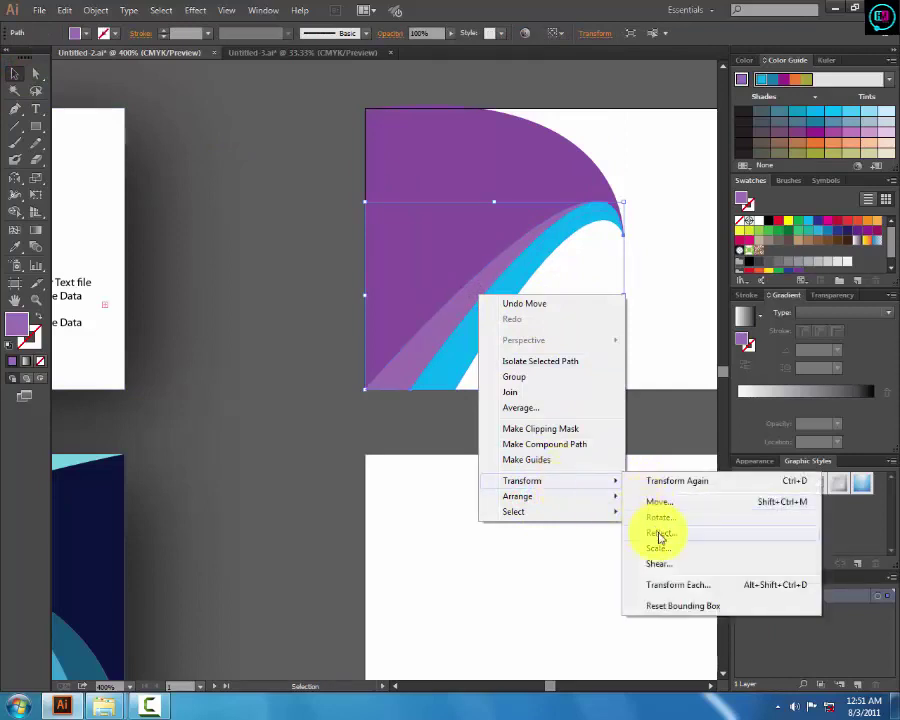
mouse_move(518, 496)
click(572, 496)
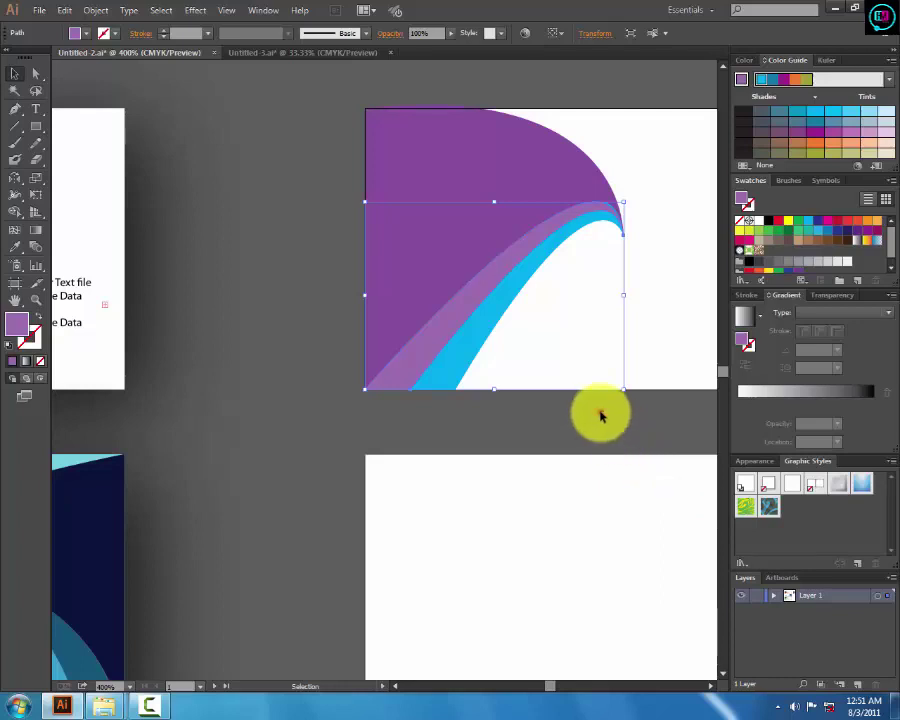
click(597, 411)
Drag the blue path's tip handle upward so the curve bends more sharply
click(619, 203)
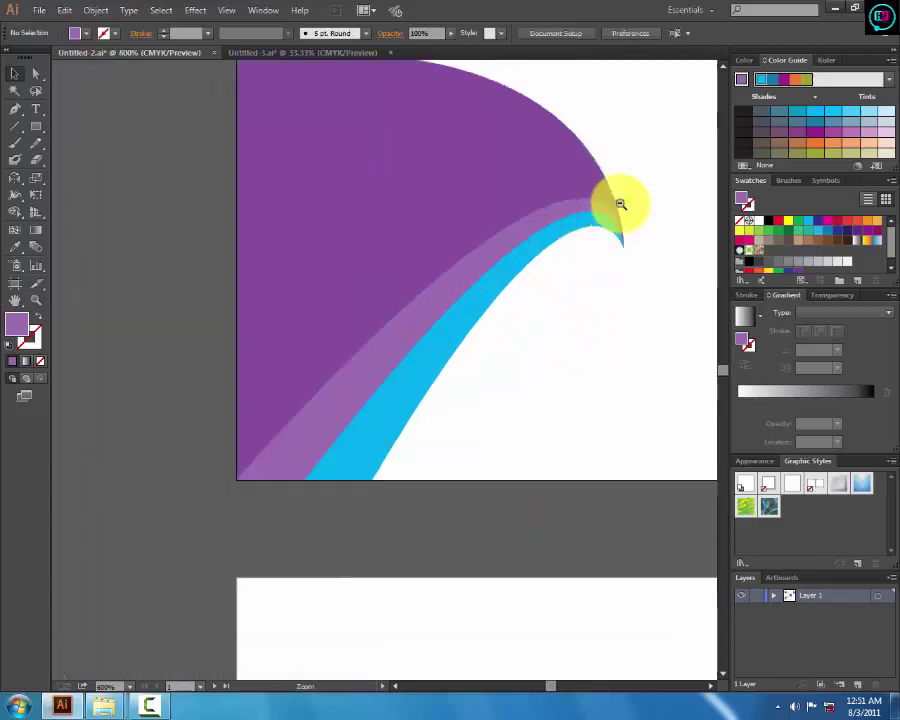
click(563, 236)
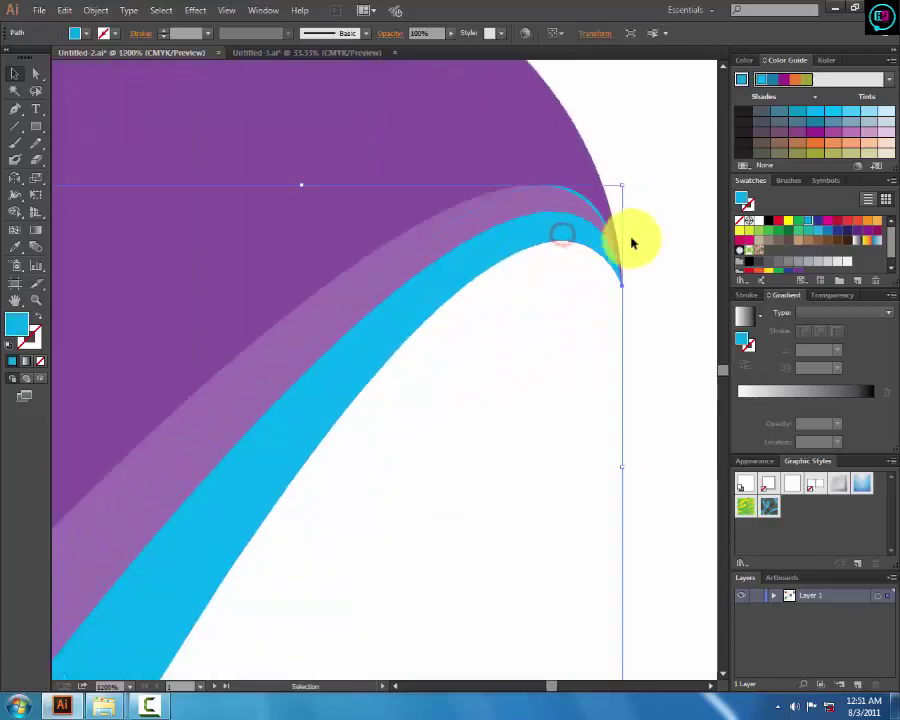
key(a)
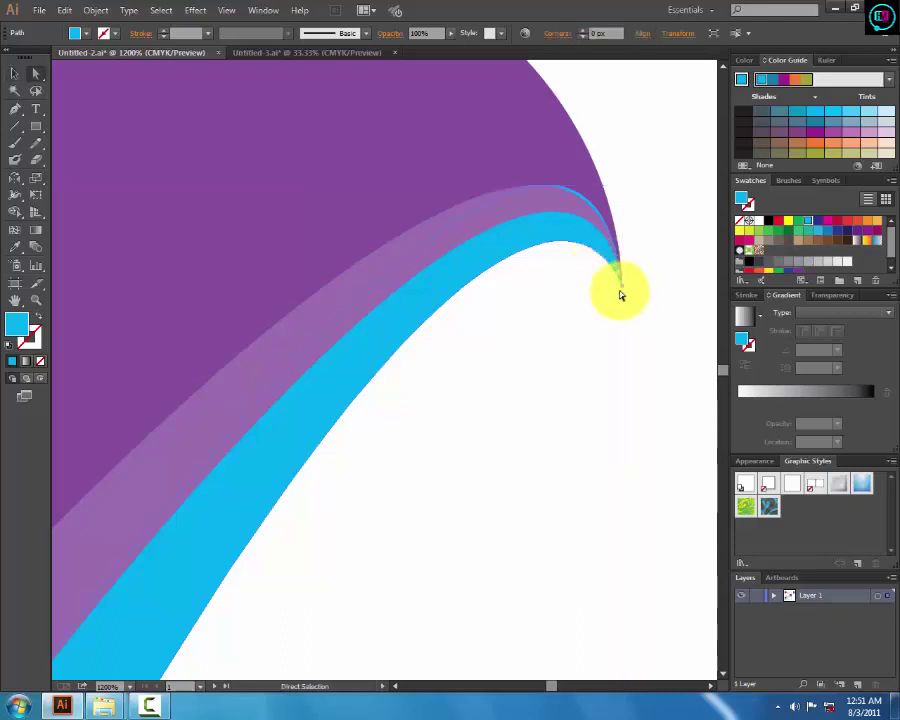
click(621, 285)
drag(618, 244, 591, 119)
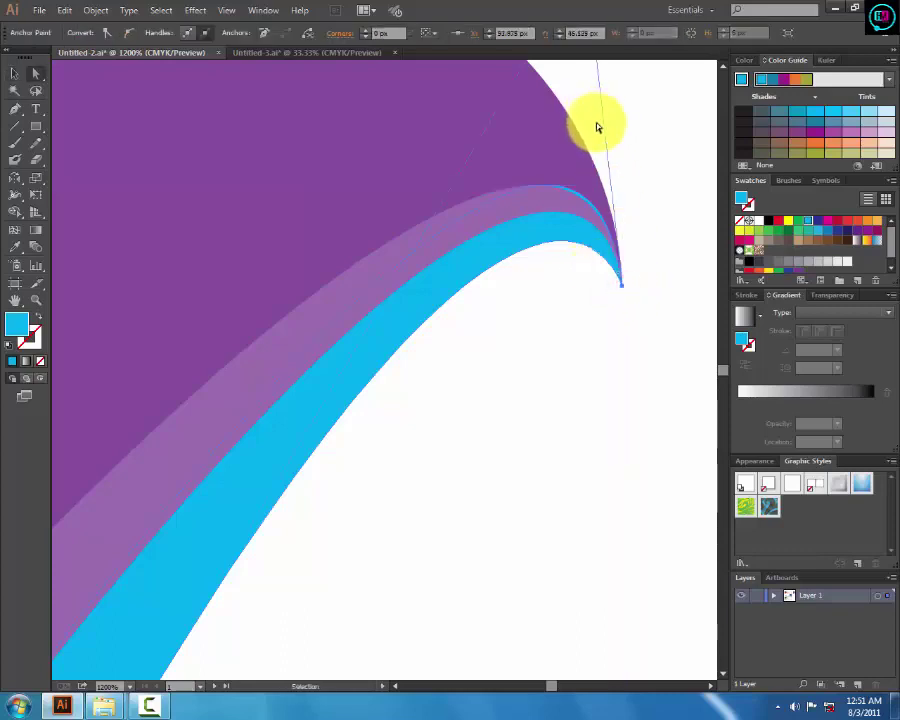
ctrl+alt+click(595, 124)
mouse_move(648, 116)
mouse_down()
mouse_move(626, 218)
mouse_move(596, 204)
mouse_up()
click(560, 141)
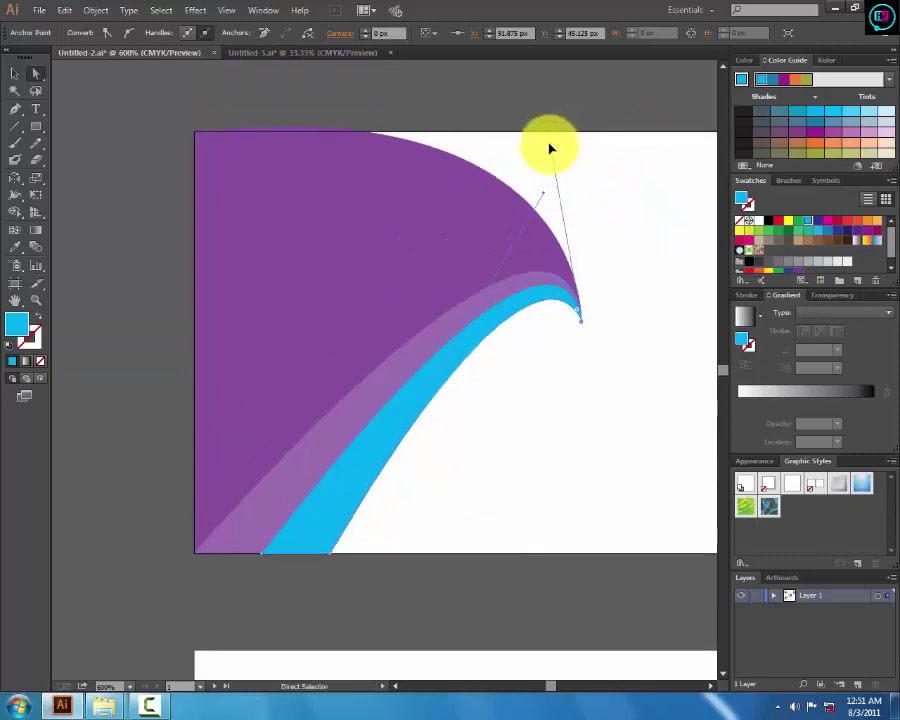
click(14, 73)
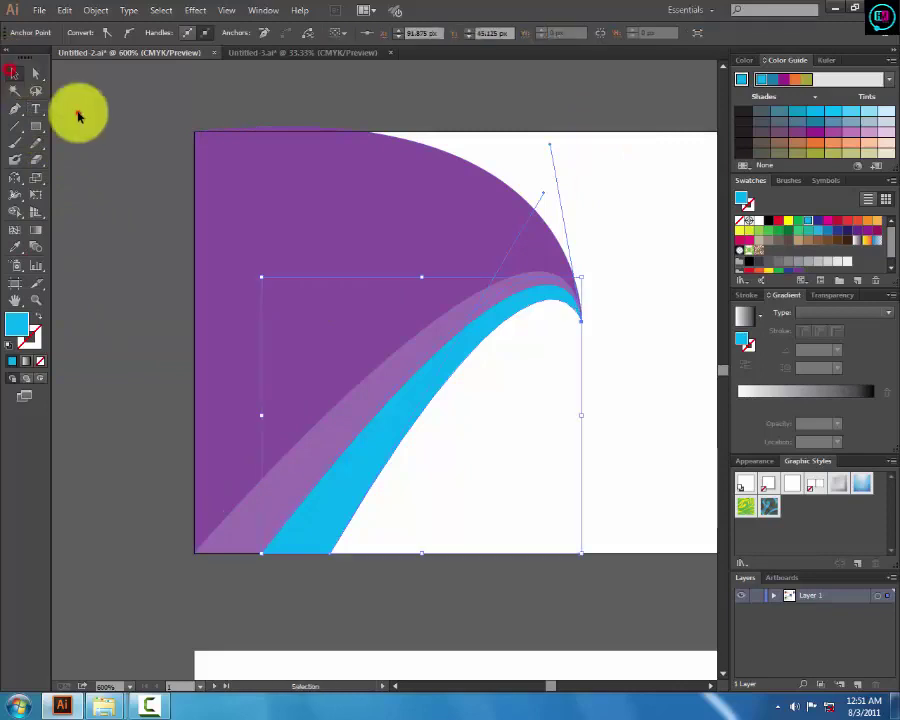
click(78, 113)
scroll(251, 191, down, 1)
Zoom out, switch to the Pen tool, and pan across the finished cards back to the purple card
scroll(450, 235, down, 1)
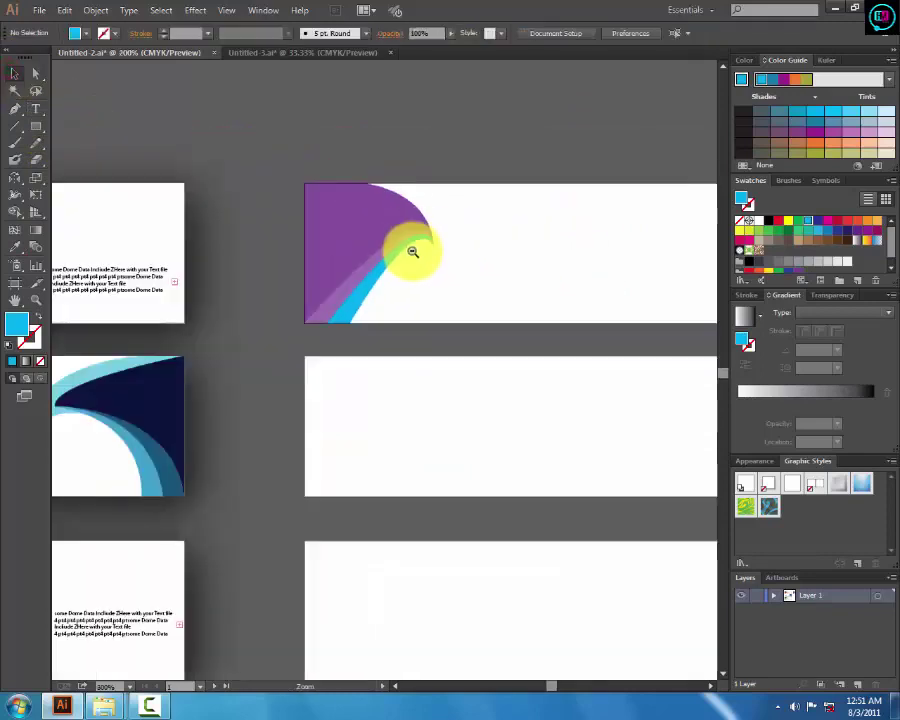
scroll(412, 251, up, 1)
scroll(410, 250, up, 1)
ctrl+alt+click(436, 302)
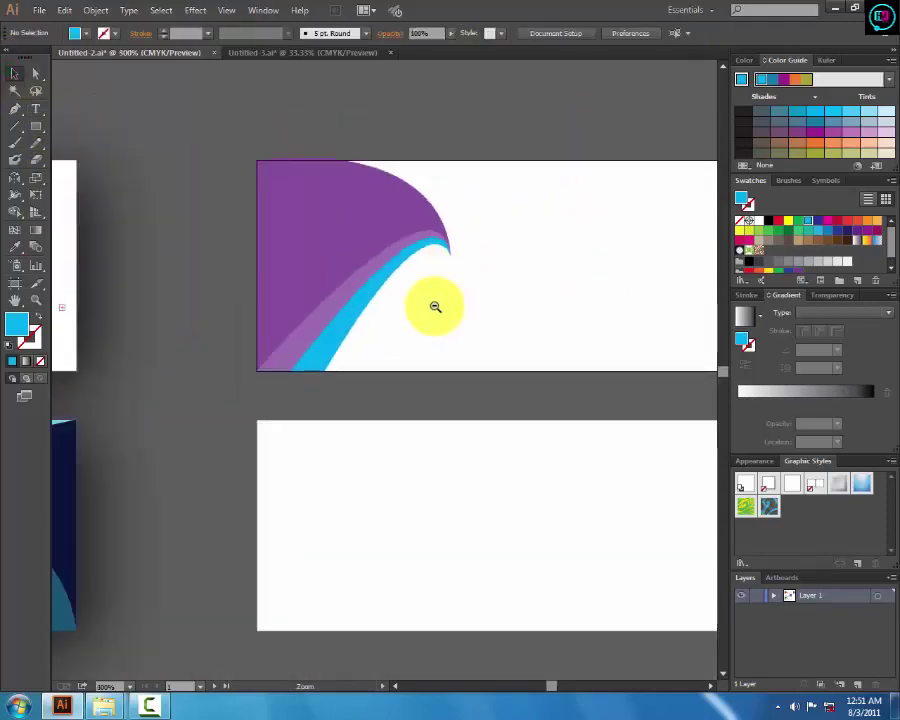
key(p)
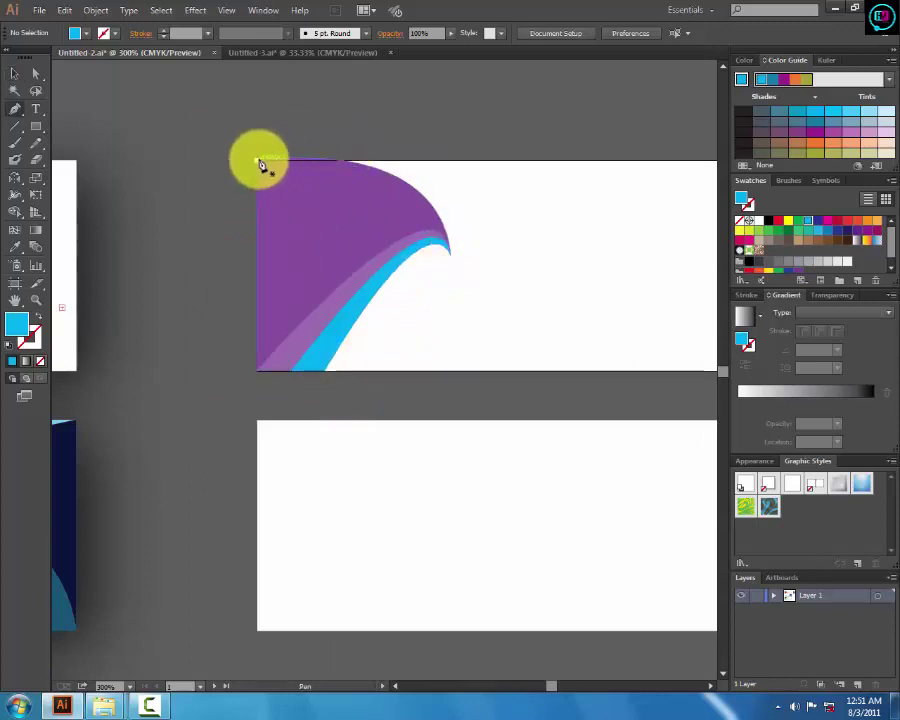
drag(221, 325, 669, 295)
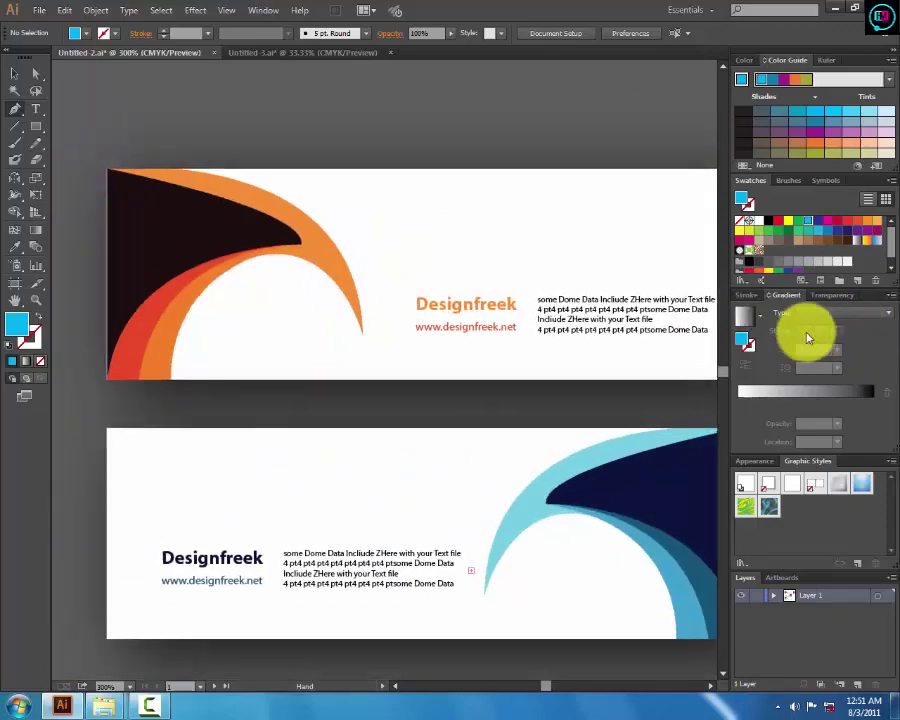
mouse_move(806, 338)
mouse_down()
mouse_move(408, 294)
mouse_move(744, 285)
mouse_move(355, 285)
mouse_up()
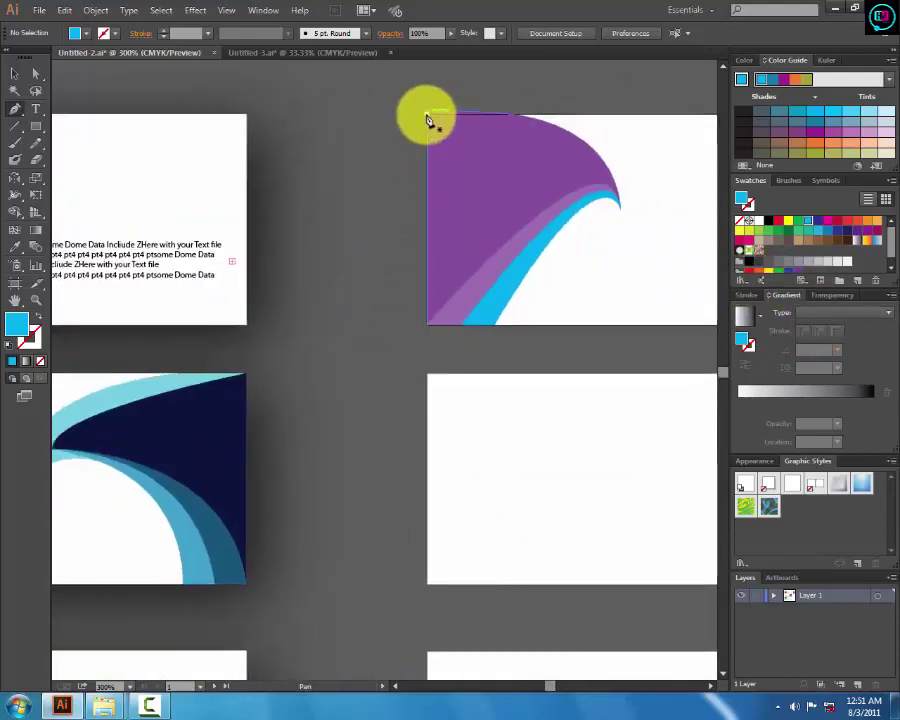
Draw a curved swoosh path from the purple card's top-left corner, closing it at that corner
click(426, 115)
click(676, 241)
mouse_move(700, 309)
mouse_down()
mouse_move(646, 325)
mouse_move(622, 344)
mouse_move(613, 334)
mouse_move(625, 271)
mouse_move(614, 263)
mouse_move(604, 283)
mouse_move(652, 432)
mouse_move(624, 486)
mouse_move(612, 458)
mouse_move(613, 466)
mouse_move(579, 466)
mouse_move(621, 475)
mouse_move(631, 505)
mouse_move(617, 482)
mouse_move(586, 472)
mouse_up()
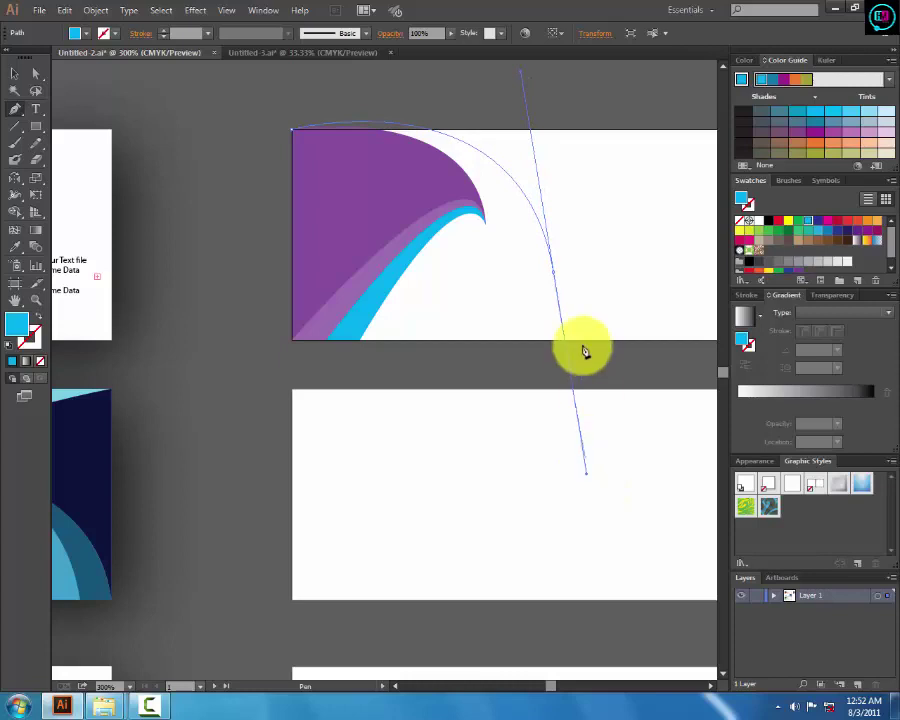
click(553, 272)
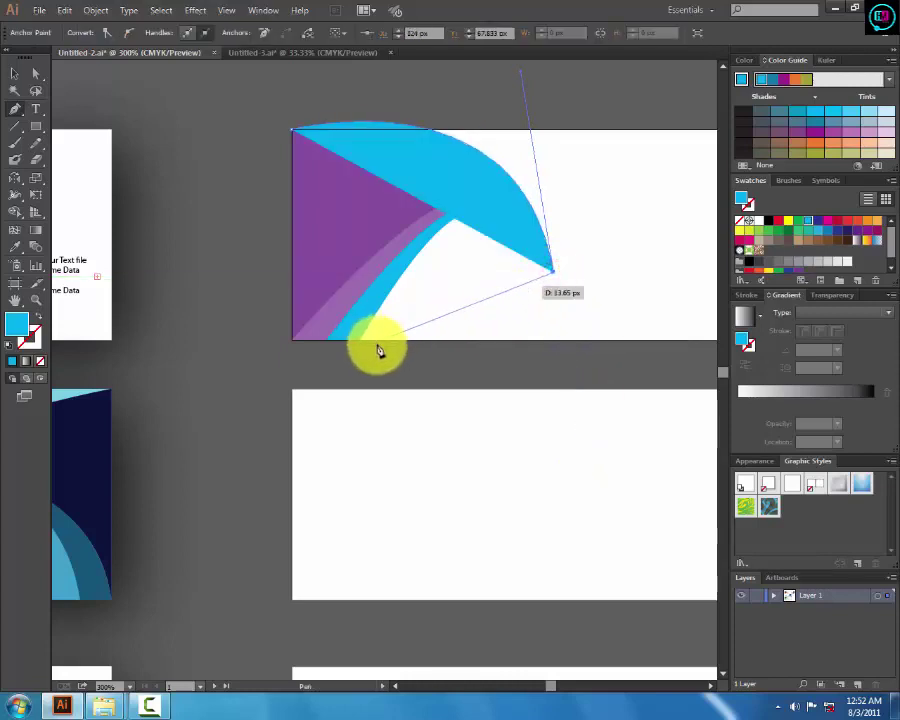
key(ctrl)
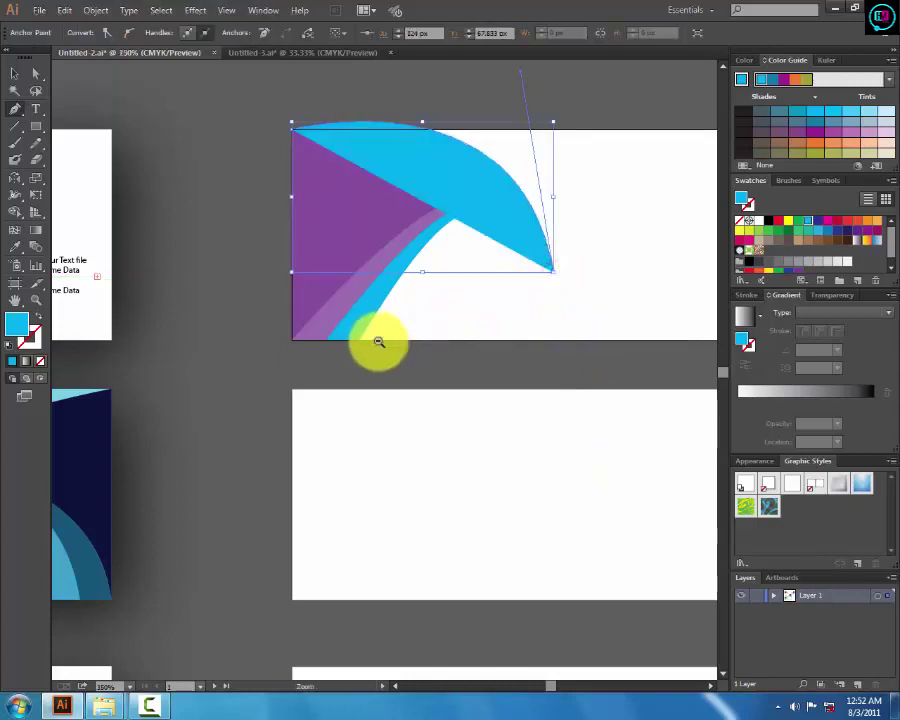
alt+click(378, 342)
drag(395, 296, 398, 355)
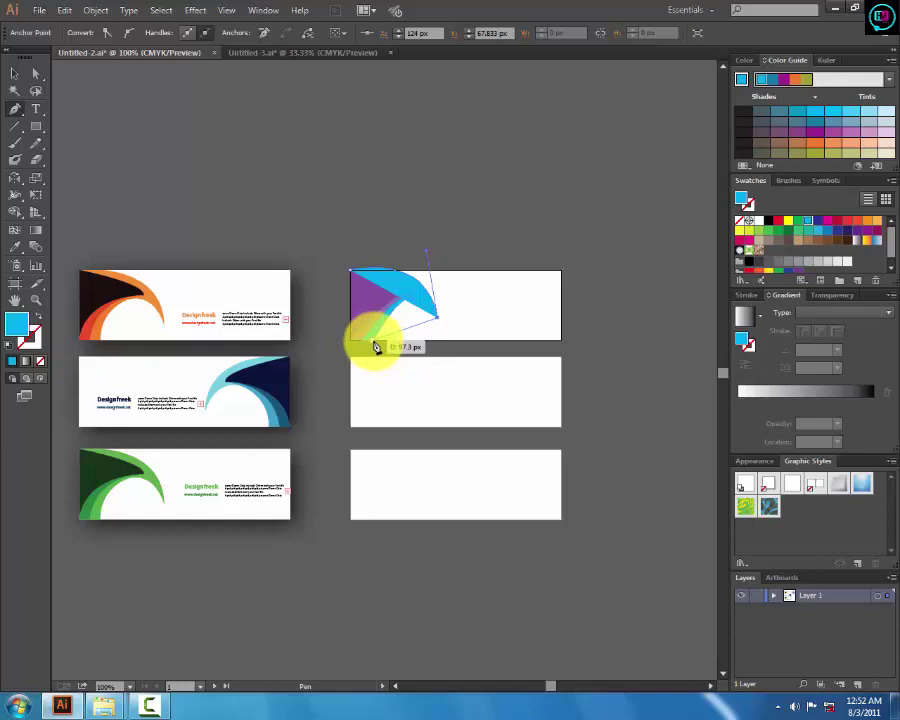
click(374, 343)
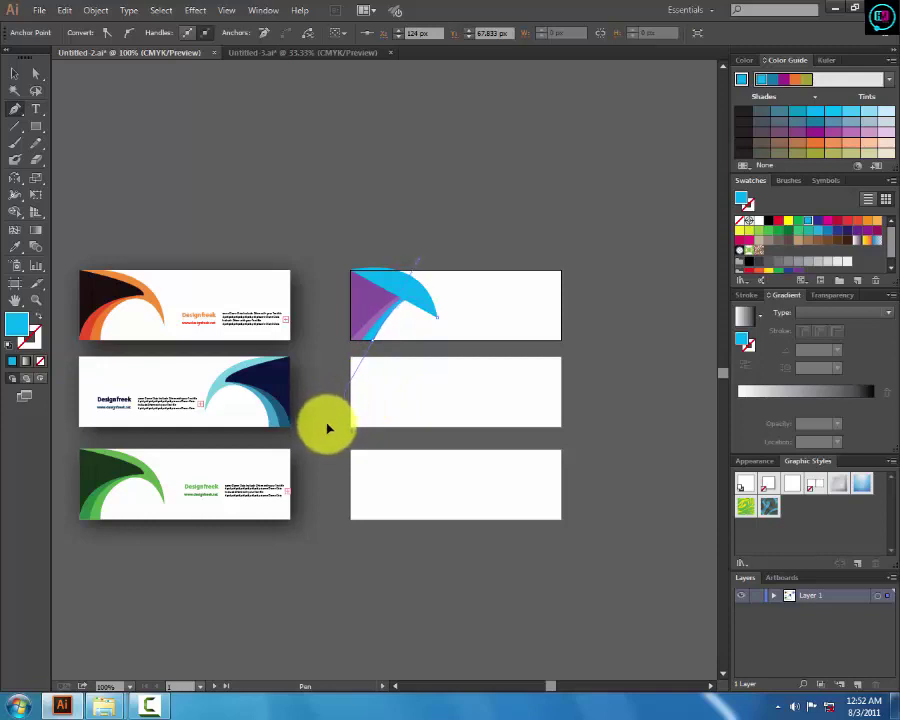
mouse_move(325, 427)
mouse_down()
mouse_move(437, 386)
mouse_move(401, 391)
mouse_up()
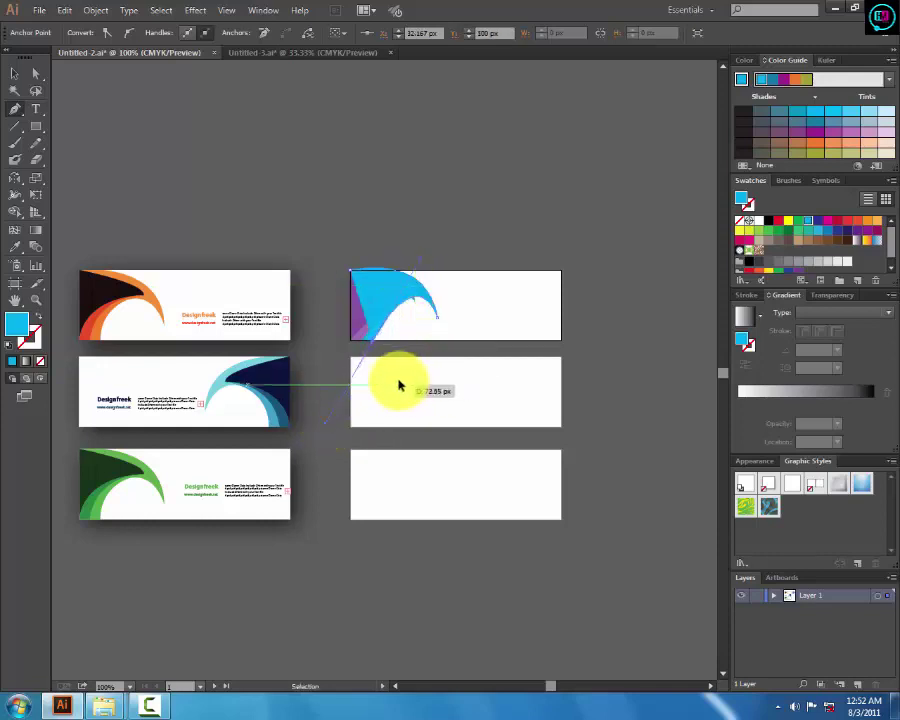
click(397, 363)
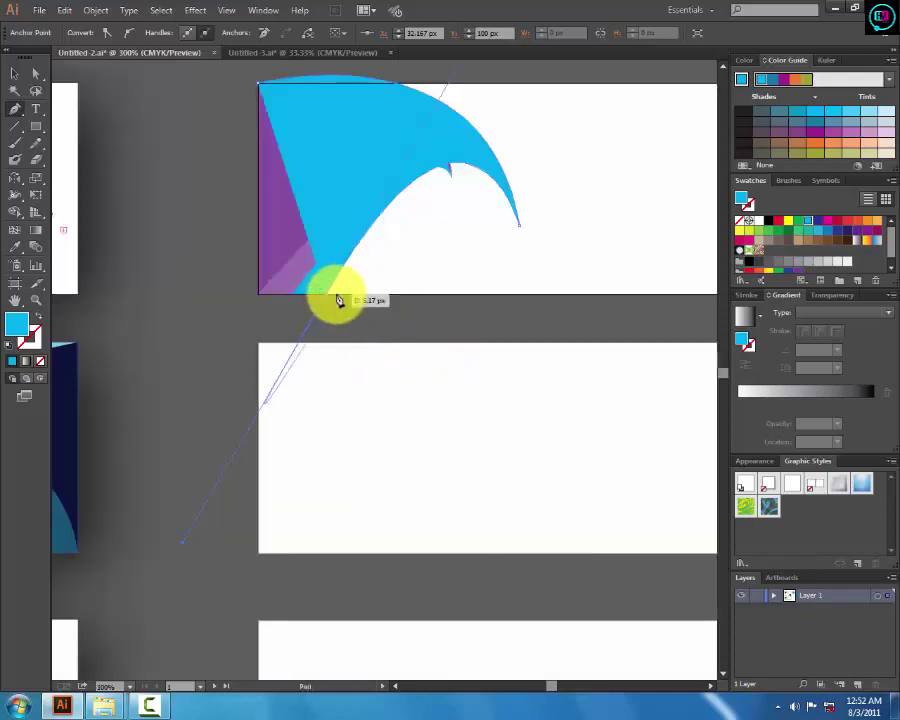
drag(328, 301, 258, 296)
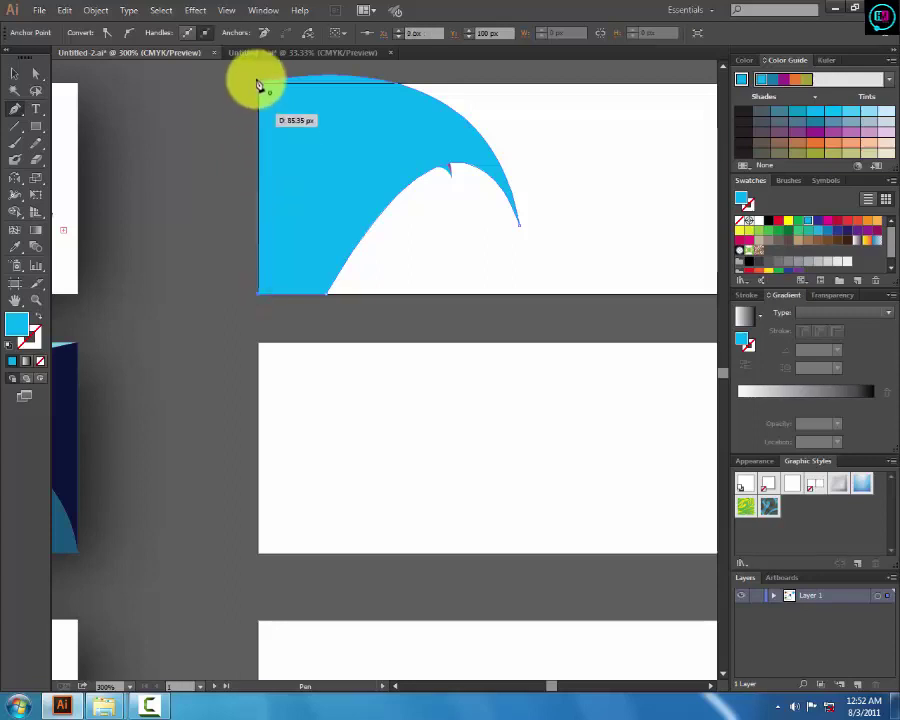
click(257, 83)
Select the new shape and fill it Magenta
click(15, 74)
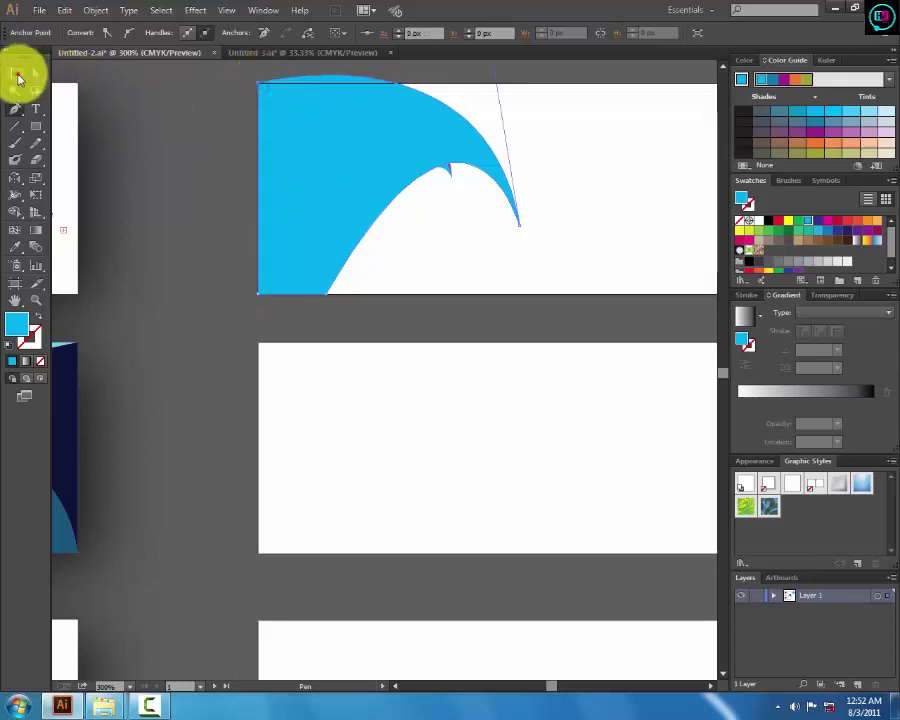
click(196, 107)
key(ctrl+a)
click(84, 33)
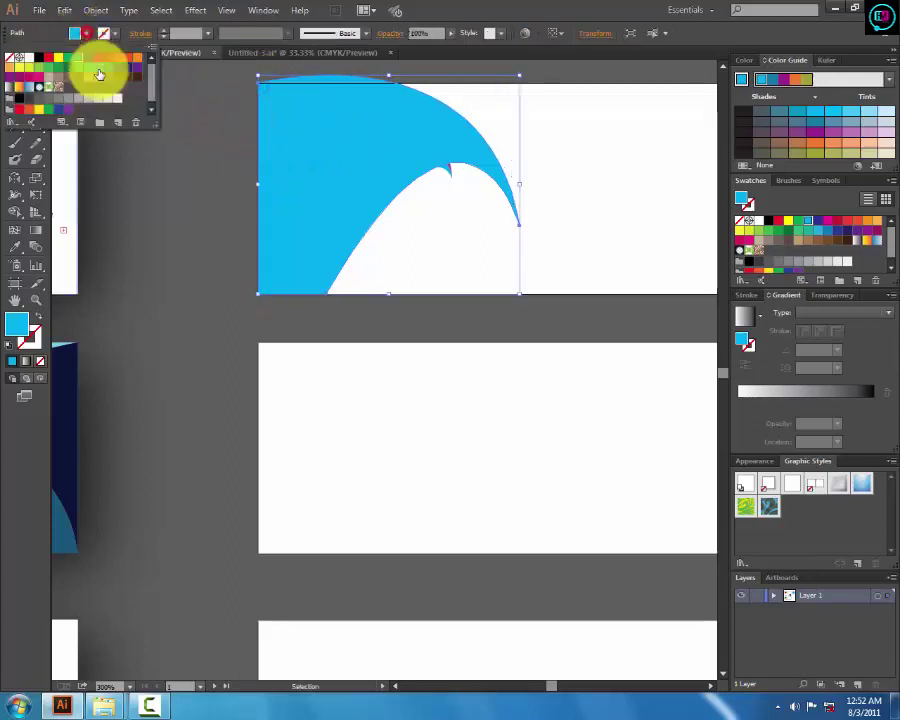
click(96, 62)
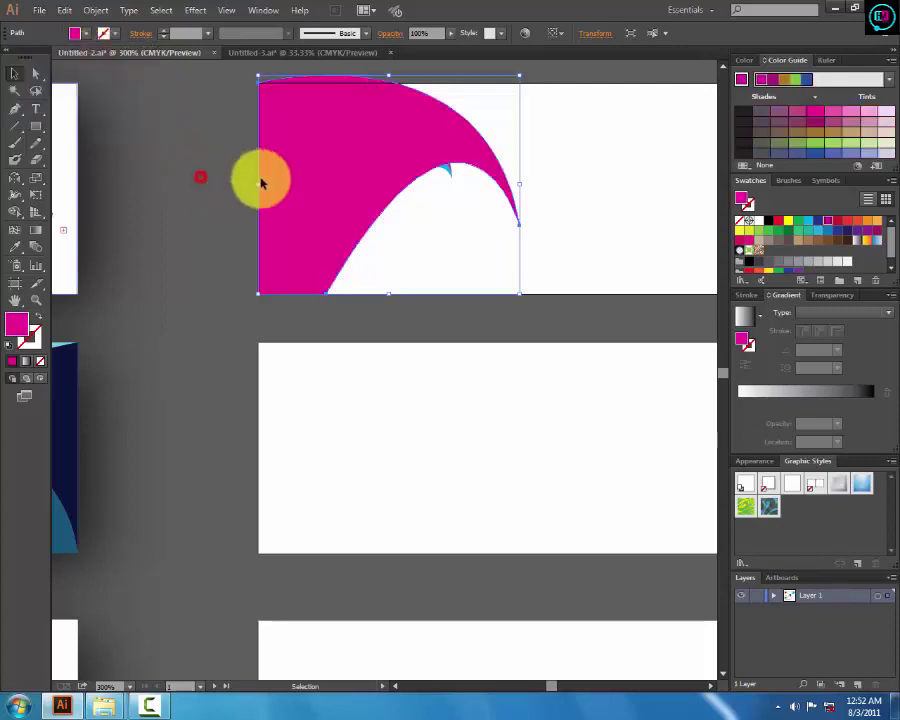
Send the magenta shape behind the purple and cyan bands
click(310, 141)
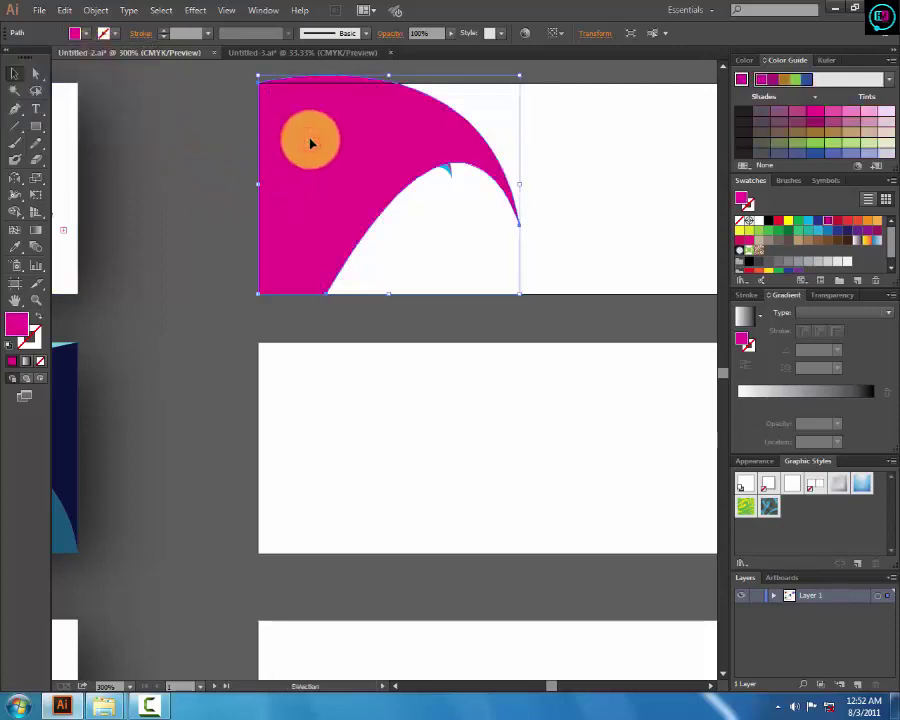
right_click(311, 143)
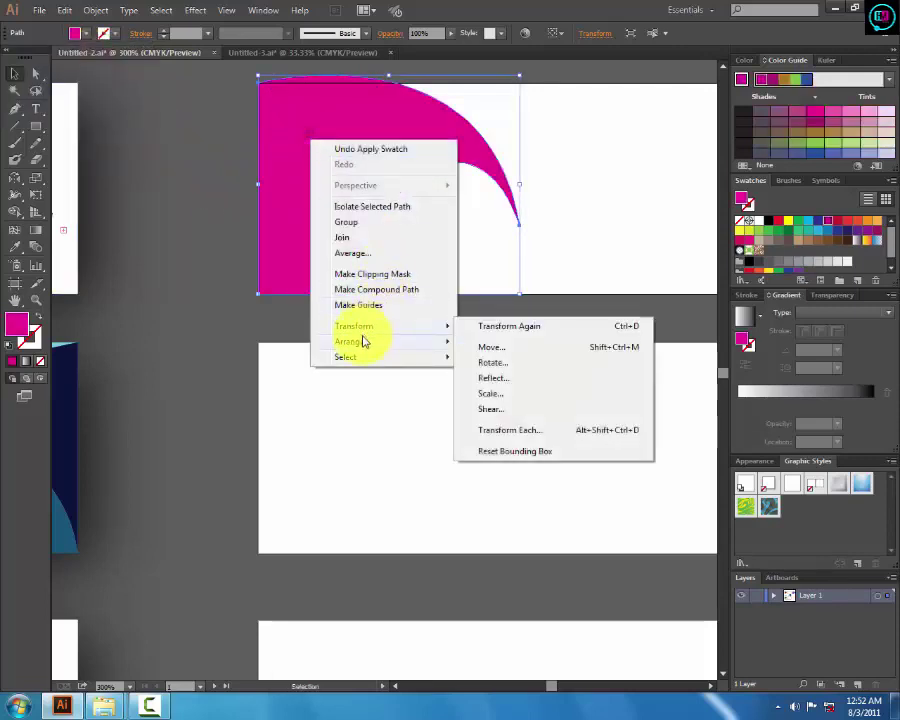
mouse_move(348, 341)
click(508, 387)
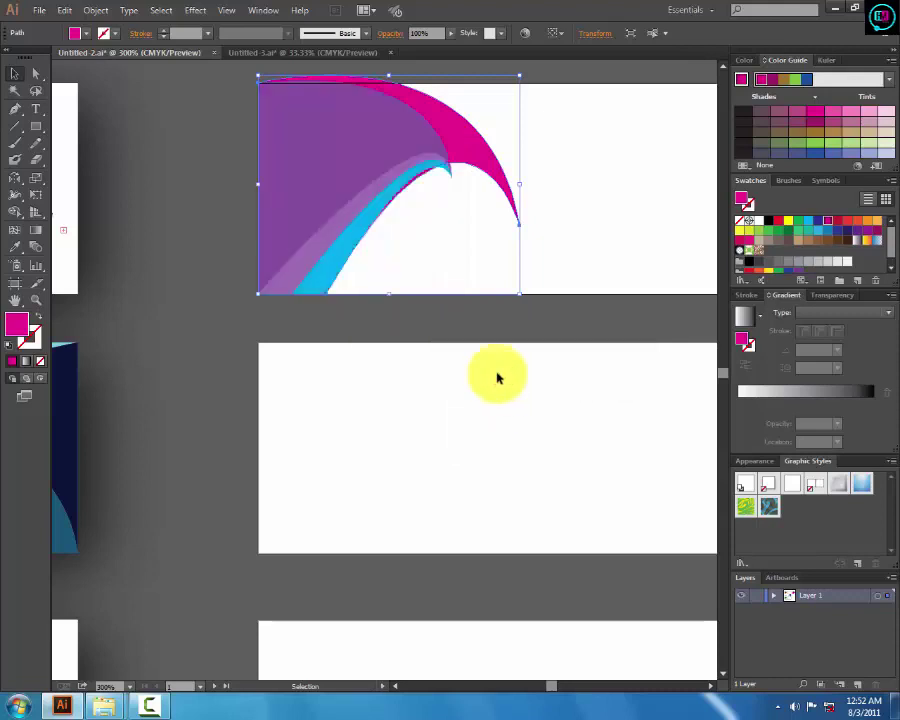
click(620, 265)
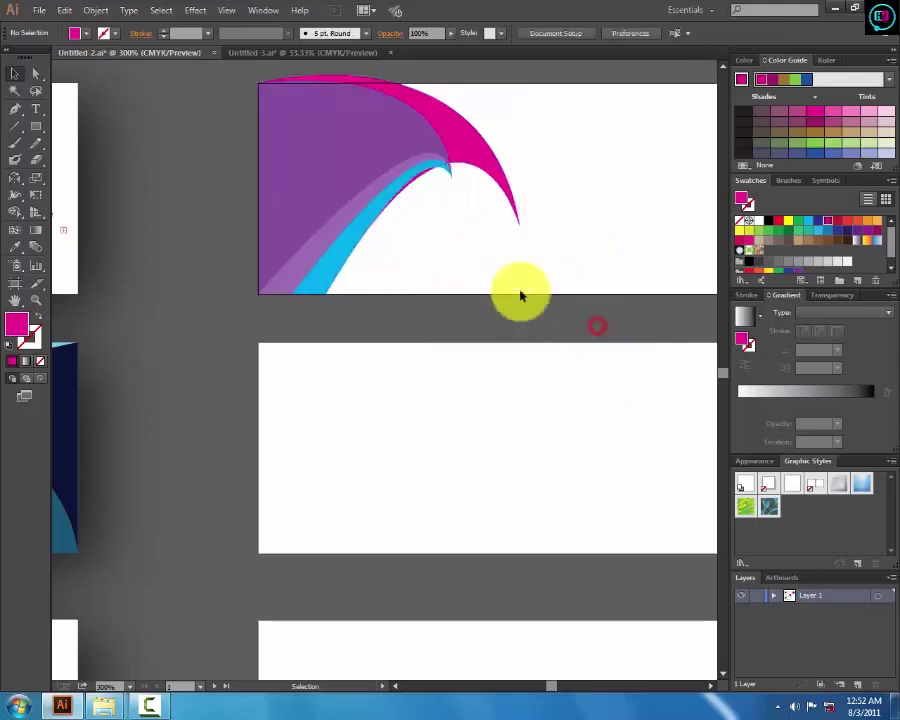
Zoom in on the magenta swoosh and select its tip anchor with Direct Selection
click(462, 188)
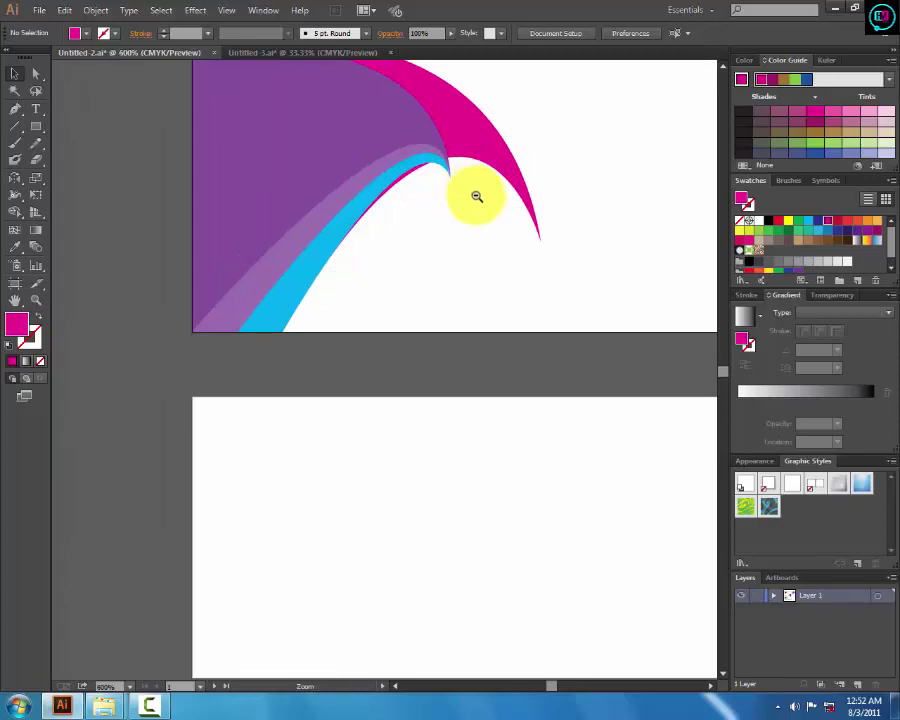
click(477, 196)
key(v)
click(564, 244)
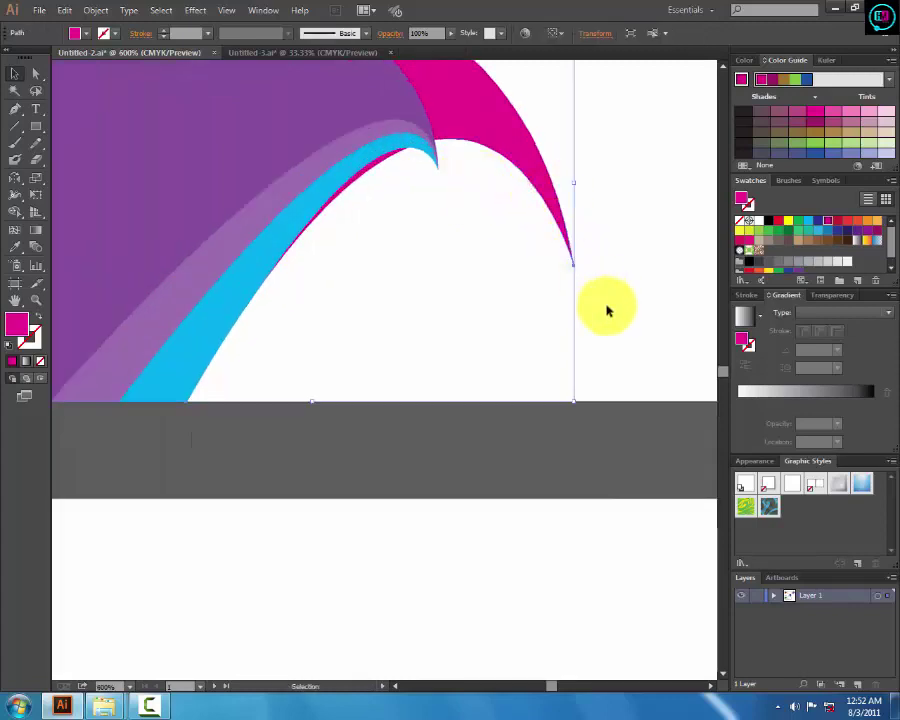
key(a)
click(576, 250)
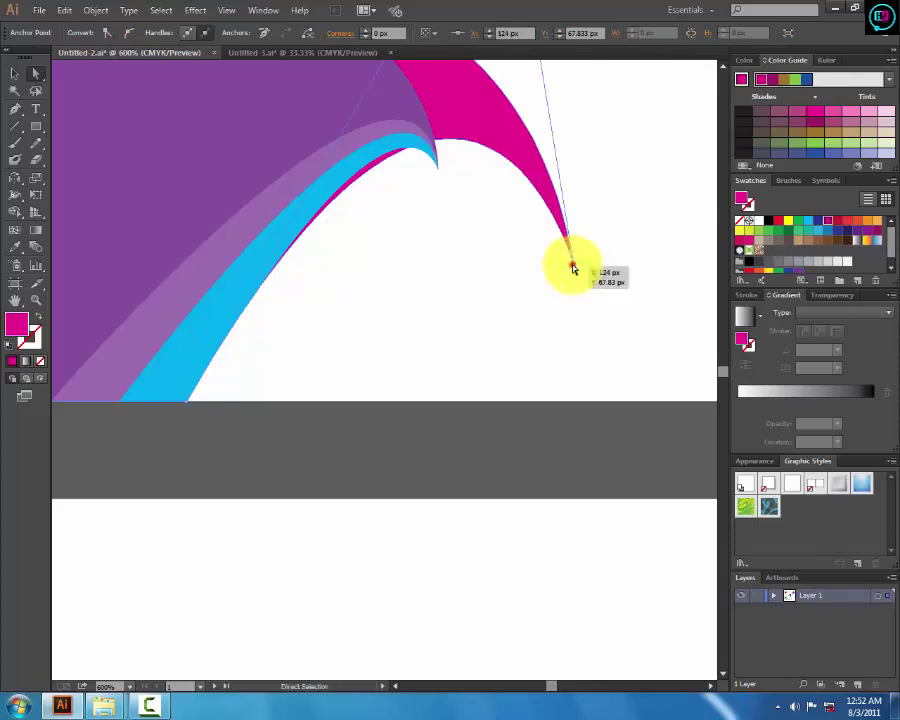
Pull the magenta swoosh's tip down and right to lengthen it
mouse_move(573, 268)
mouse_down()
mouse_move(607, 372)
mouse_move(604, 363)
mouse_up()
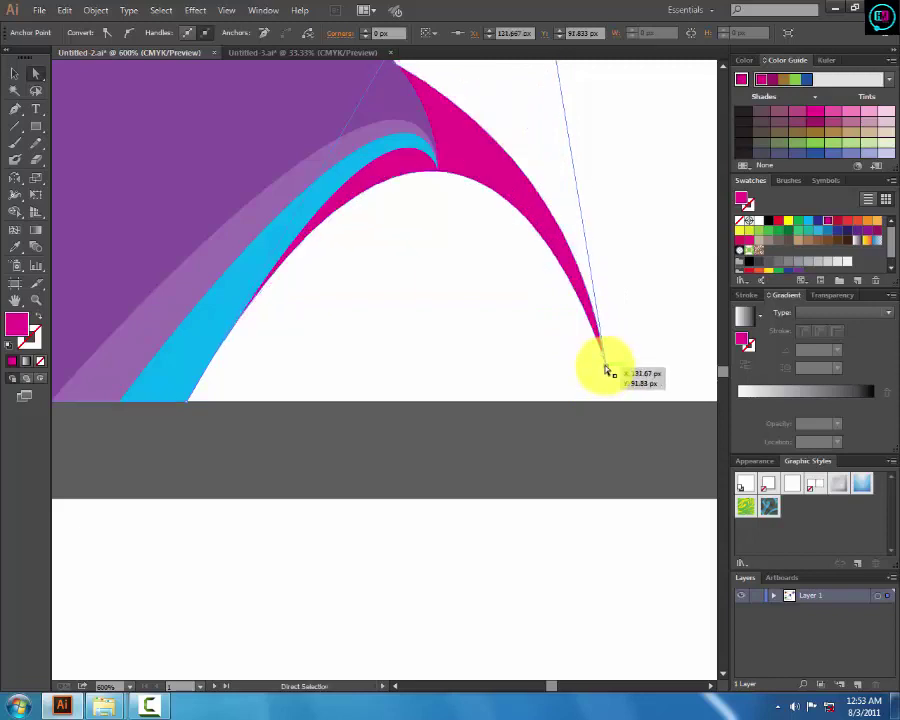
click(510, 307)
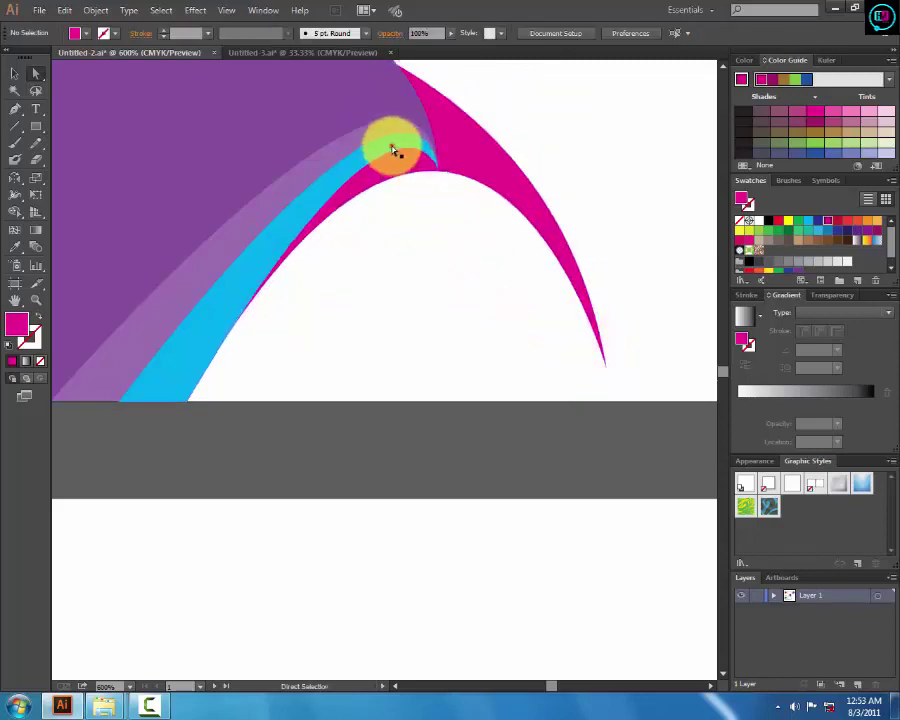
click(392, 148)
click(497, 160)
Eyedrop the cyan stripe's colour onto the magenta swoosh, then zoom out to all six cards
key(i)
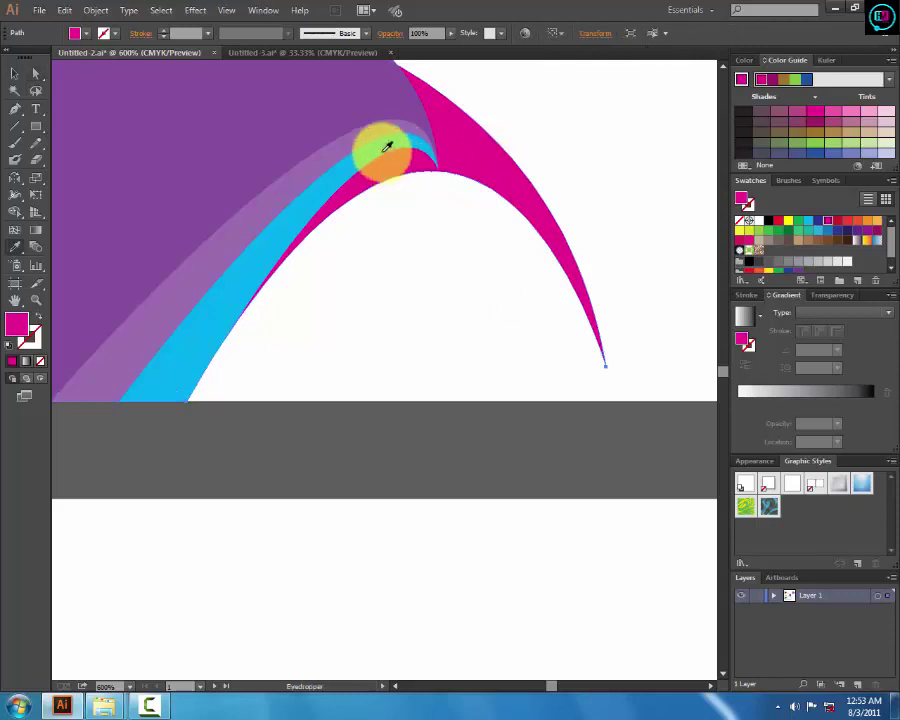
click(380, 146)
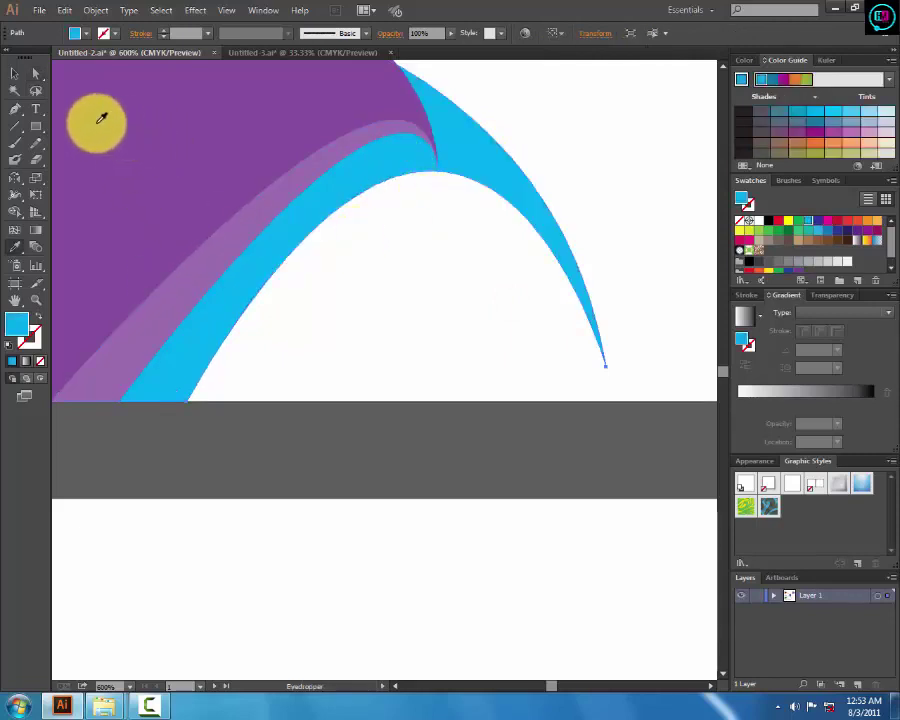
click(15, 73)
key(a)
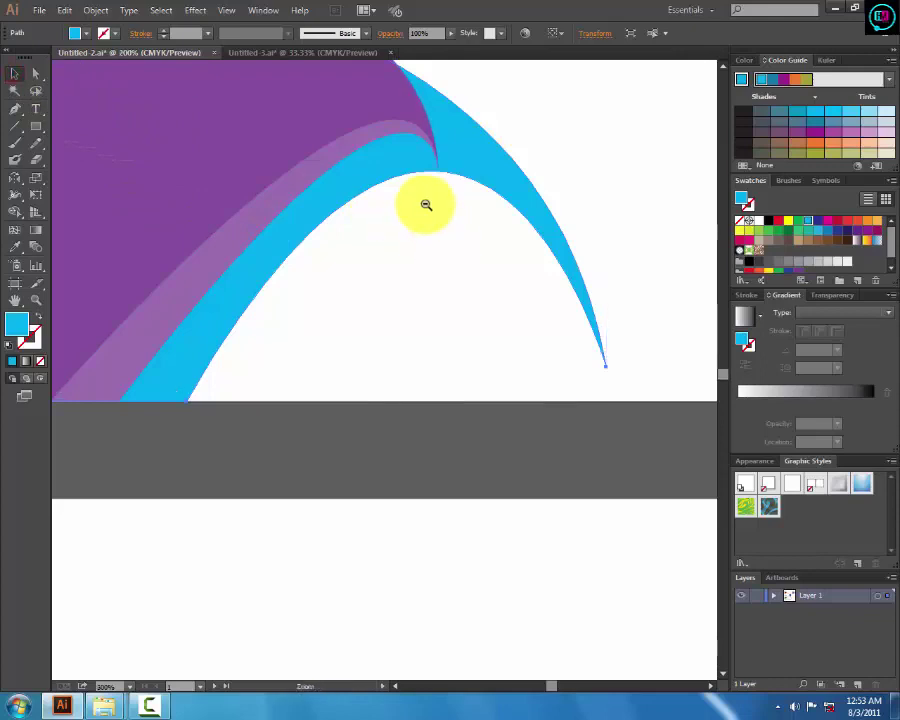
ctrl+alt+click(426, 204)
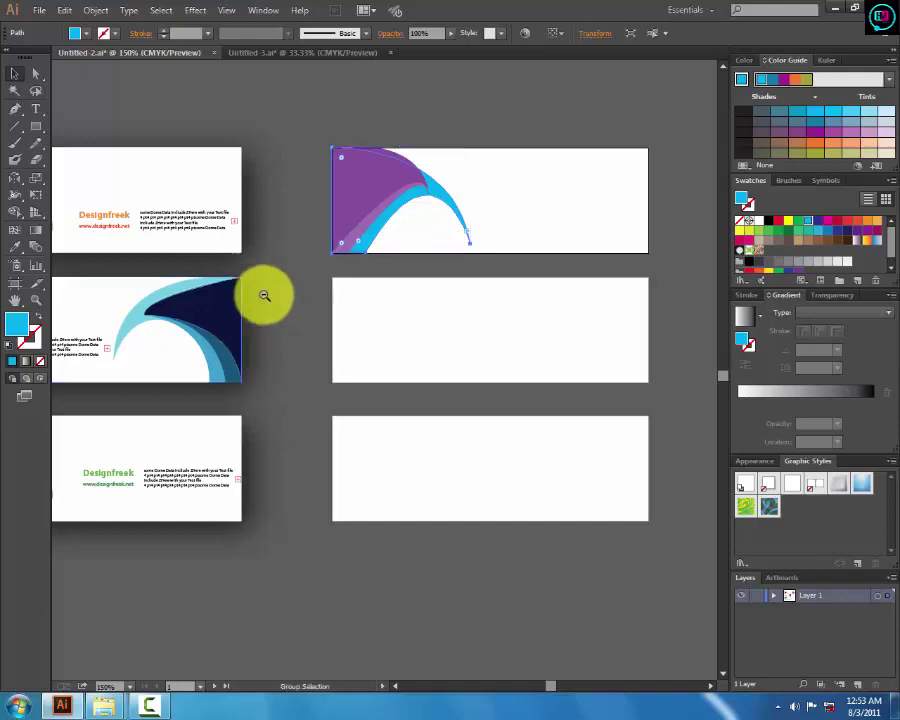
Drag the bottom anchor's handle upward to widen the cyan swoosh's curve on the top-right card
ctrl+click(352, 270)
ctrl+click(352, 270)
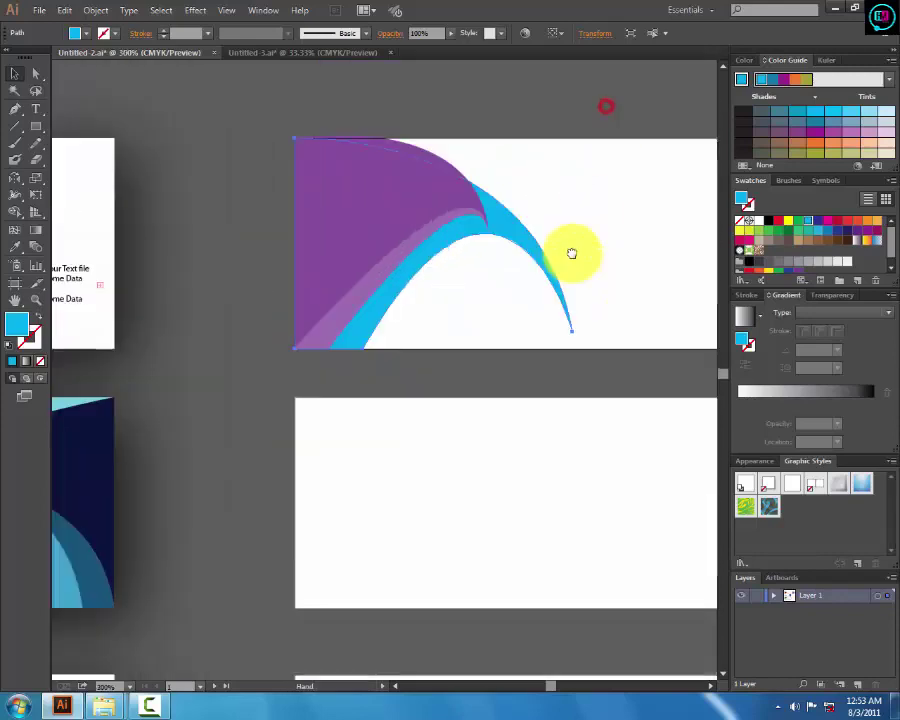
drag(603, 105, 569, 252)
key(a)
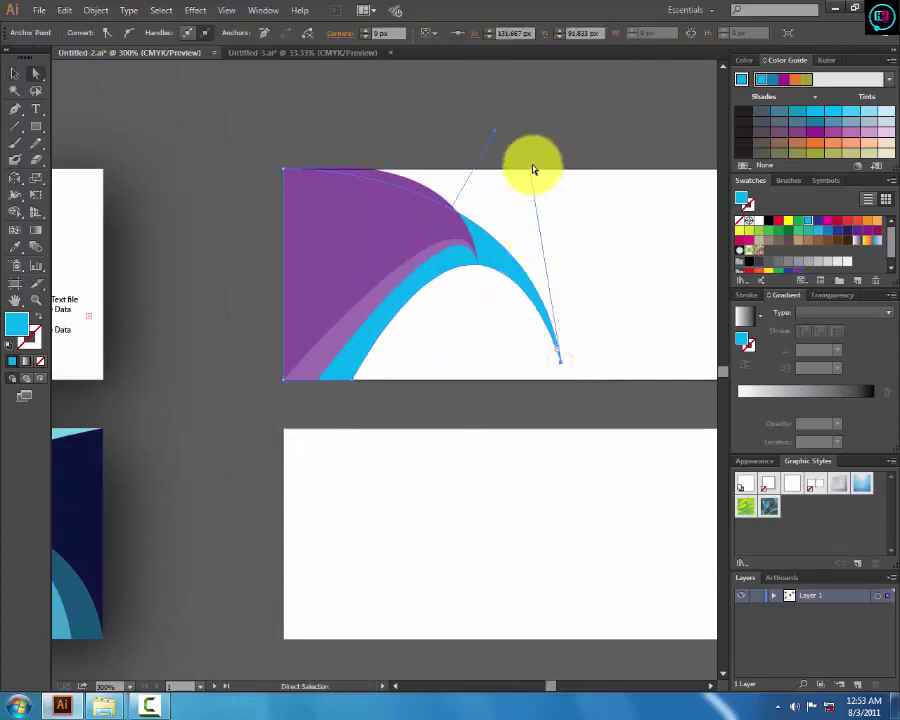
drag(529, 163, 542, 128)
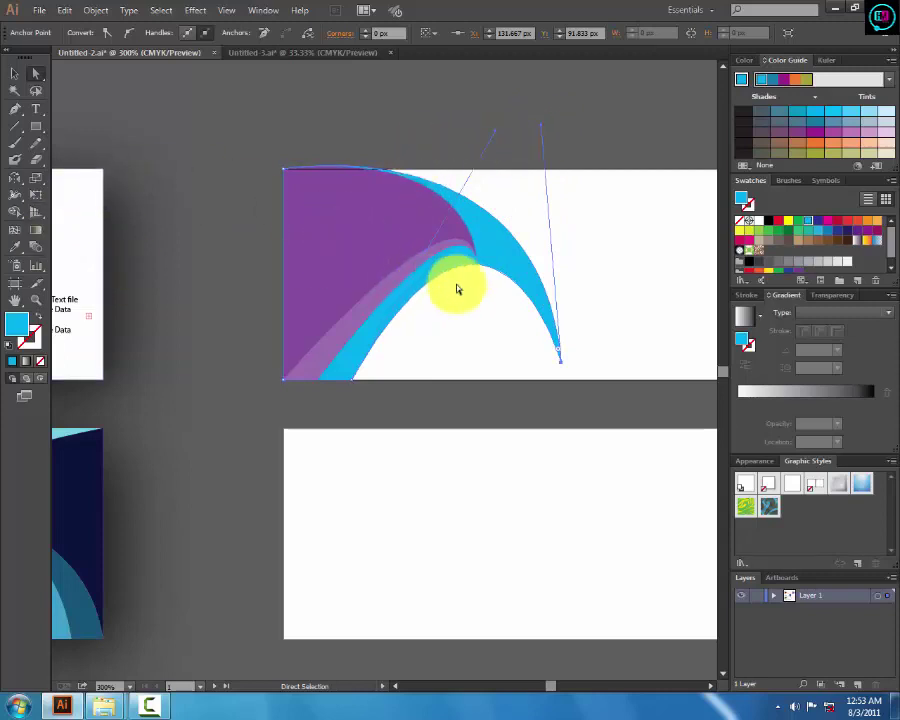
click(15, 73)
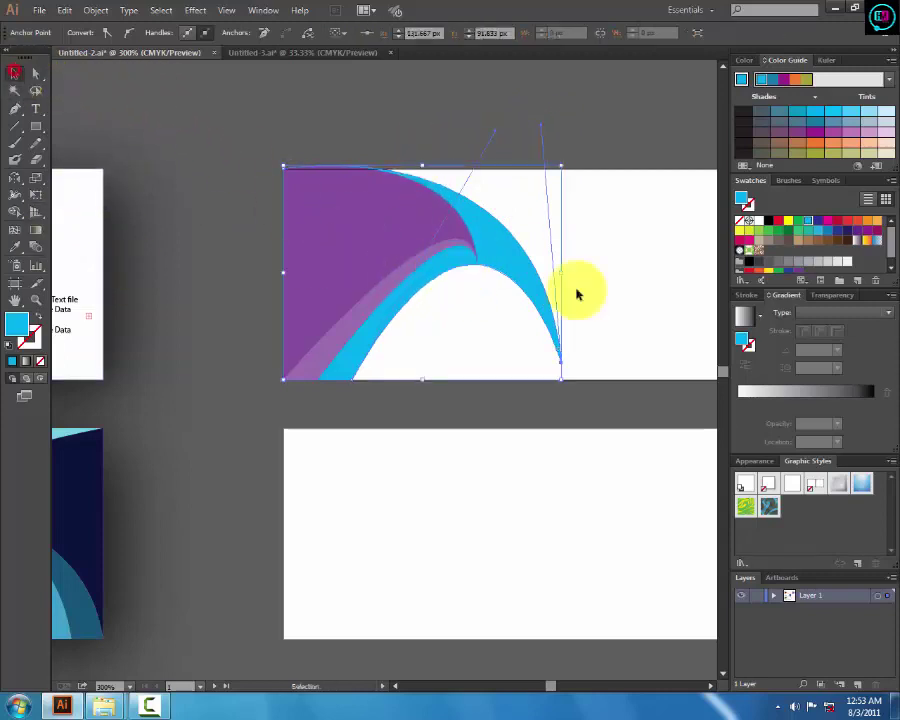
click(487, 294)
Zoom in to inspect the purple piece's tip at the curve peak, then zoom back out
click(482, 263)
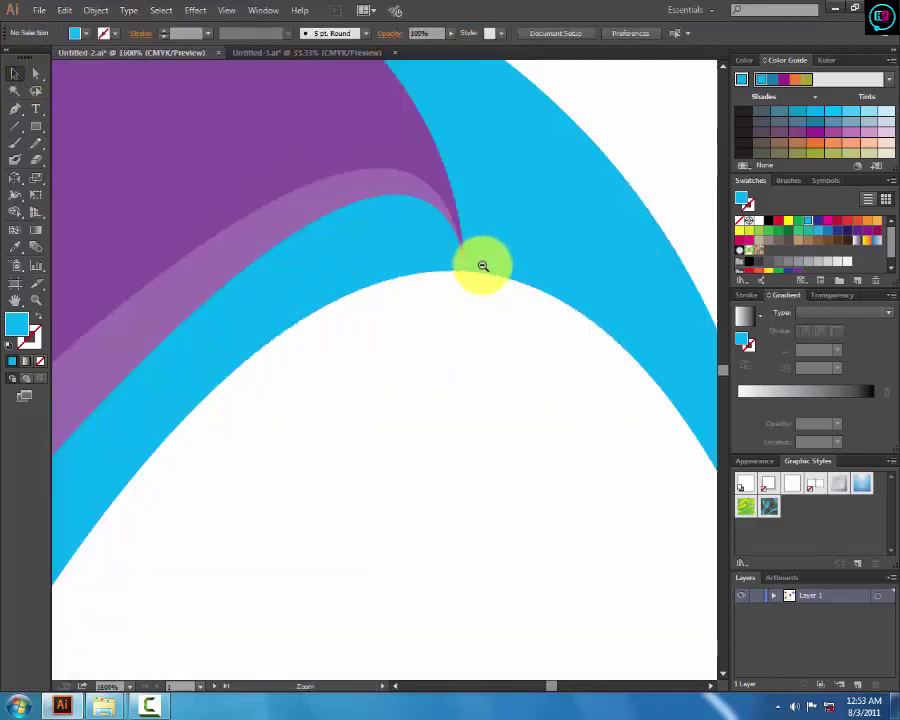
click(455, 277)
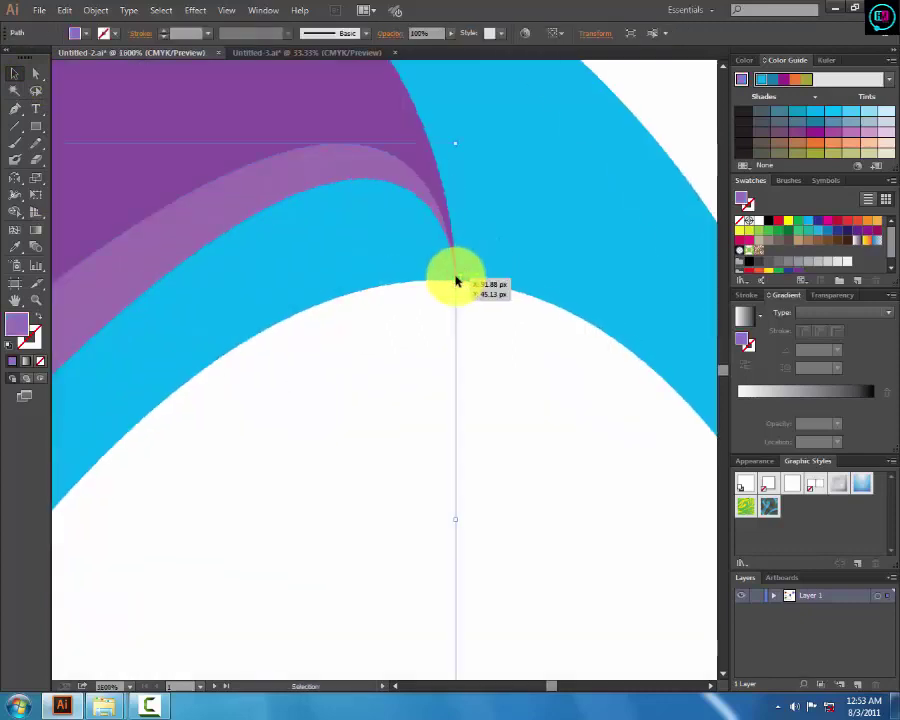
click(455, 278)
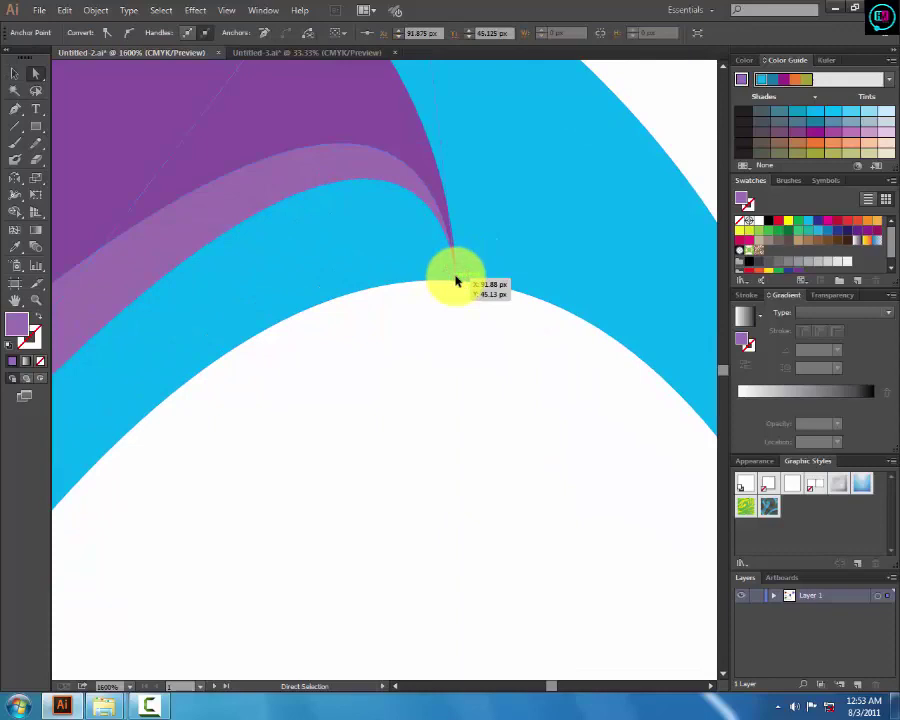
key(z)
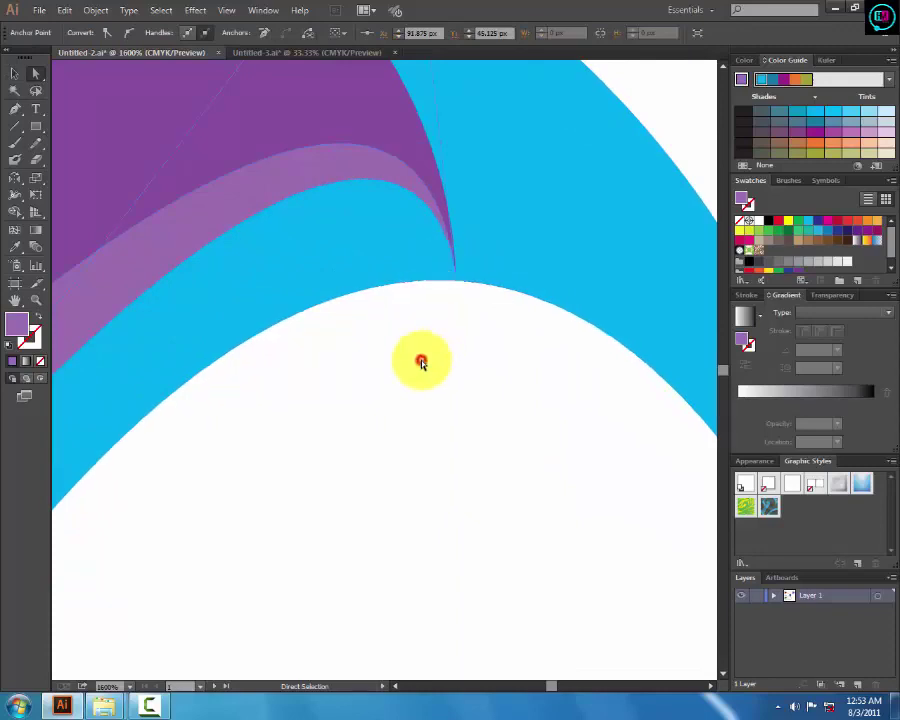
key(ctrl+shift+a)
alt+click(421, 360)
alt+click(422, 360)
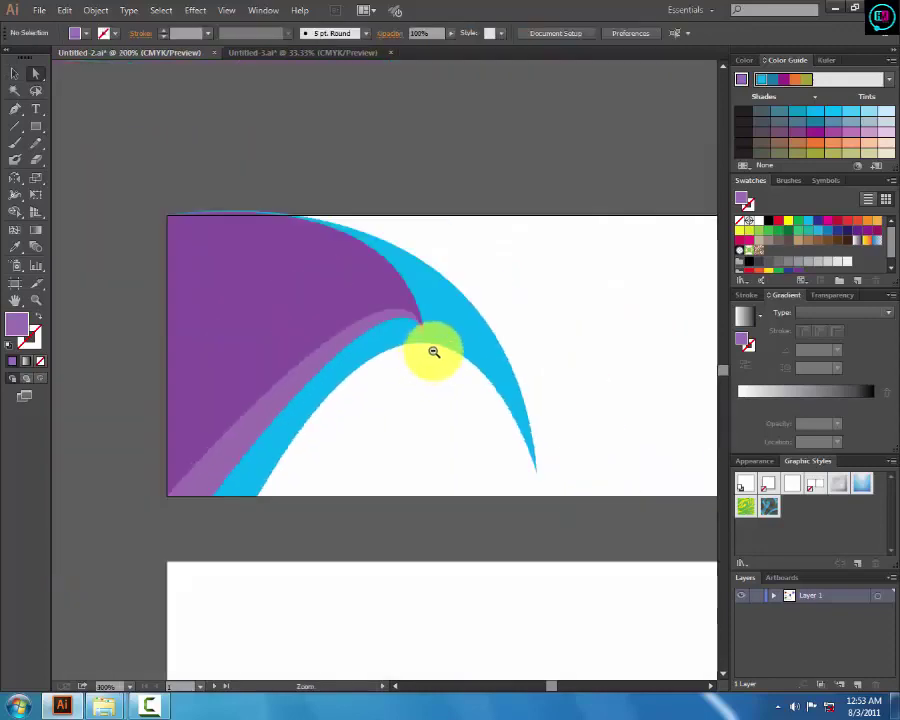
Recolour the top-right swoosh's purple body dark brown, sampled from the orange card
drag(405, 245, 548, 183)
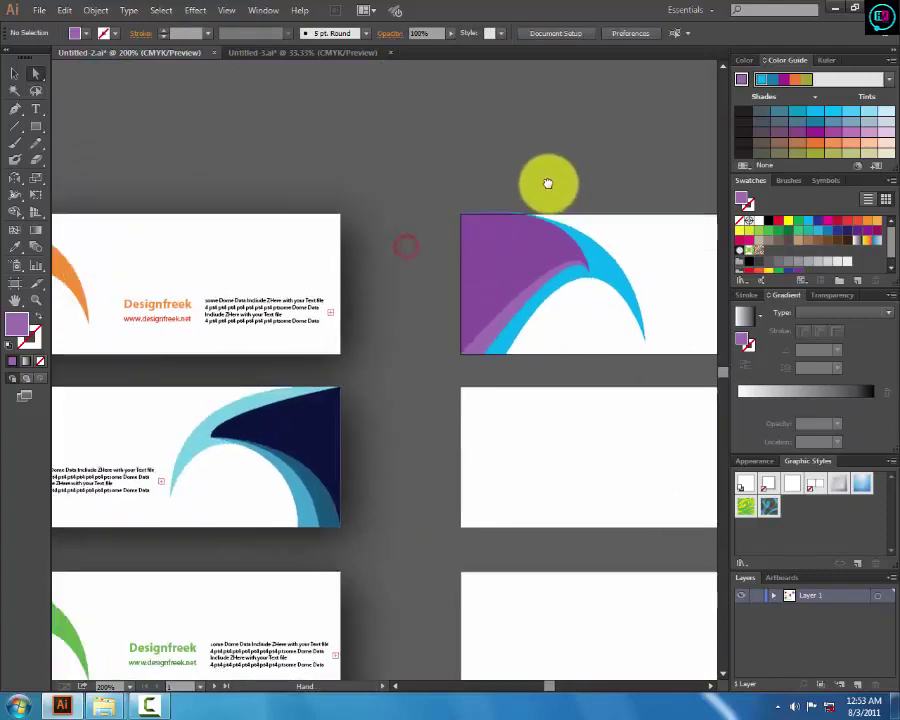
key(a)
drag(448, 206, 554, 190)
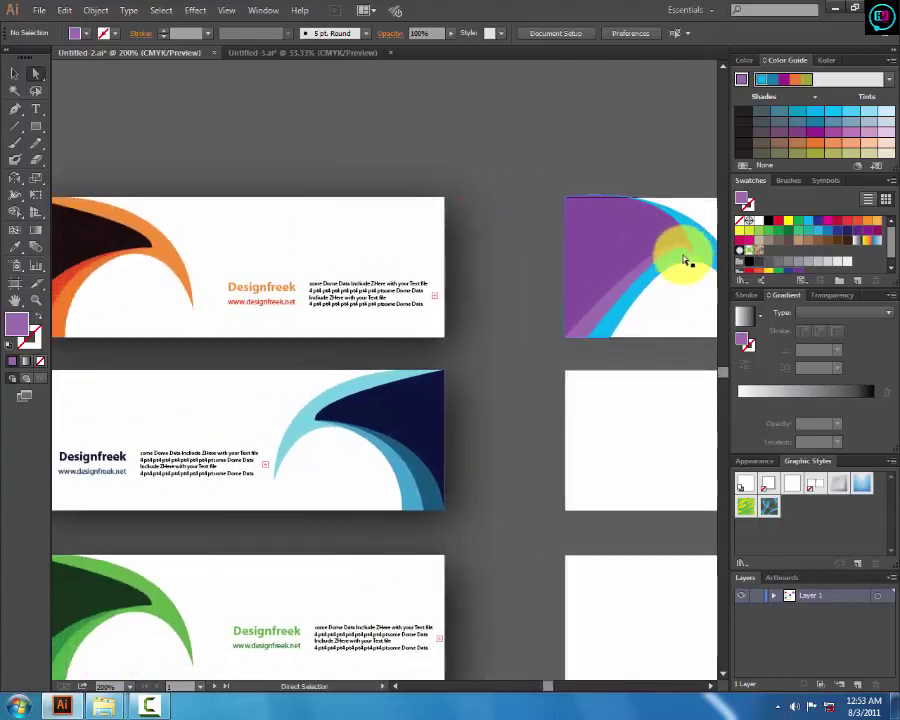
click(685, 258)
key(i)
click(612, 230)
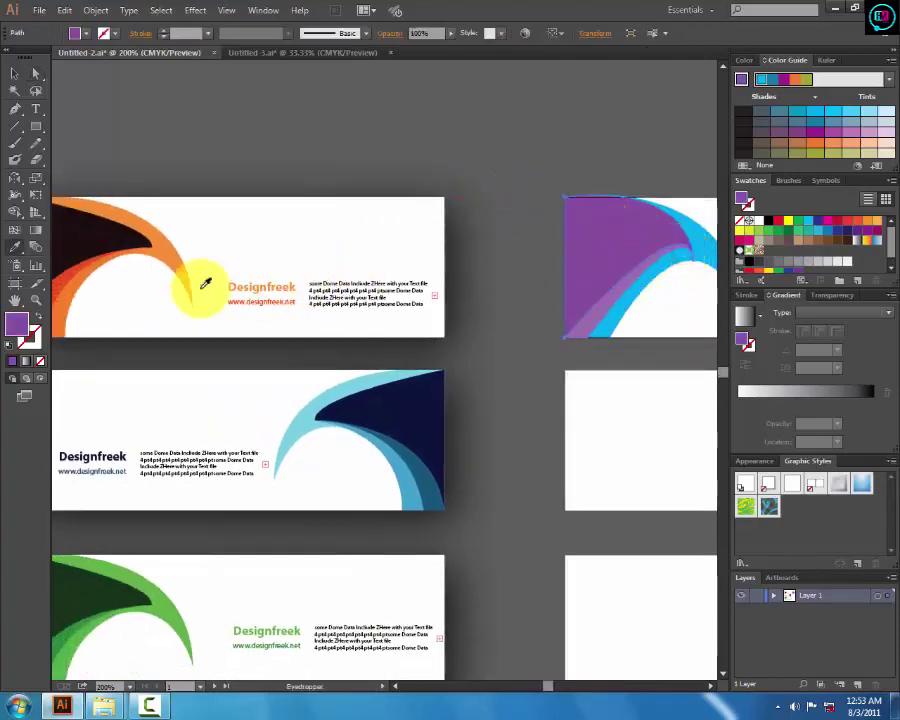
click(97, 235)
click(14, 73)
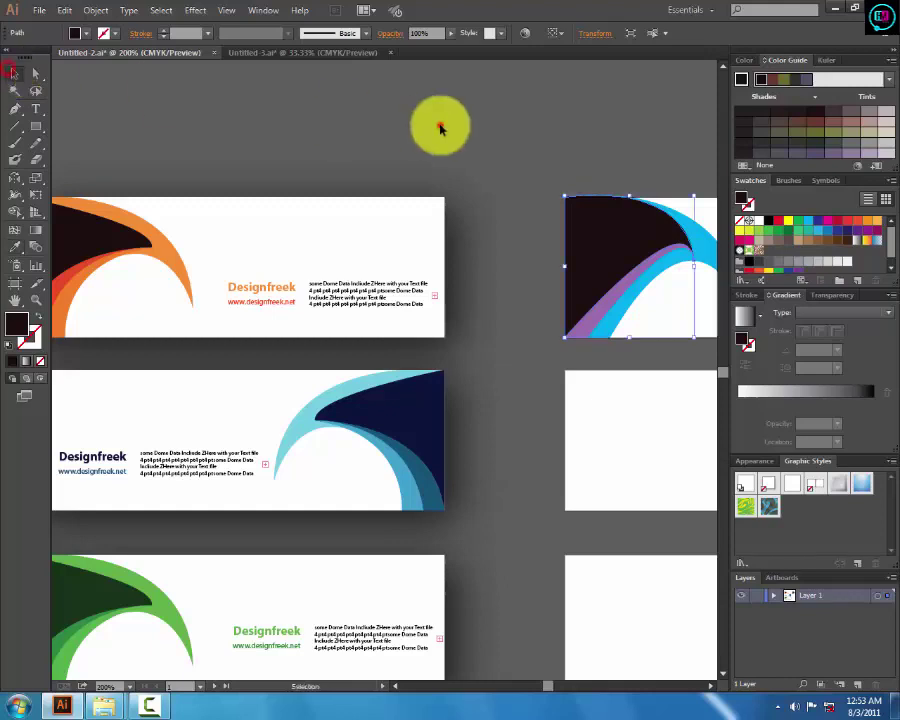
click(440, 125)
Make the top-right card's cyan and purple stripes orange with the Eyedropper
click(590, 244)
key(i)
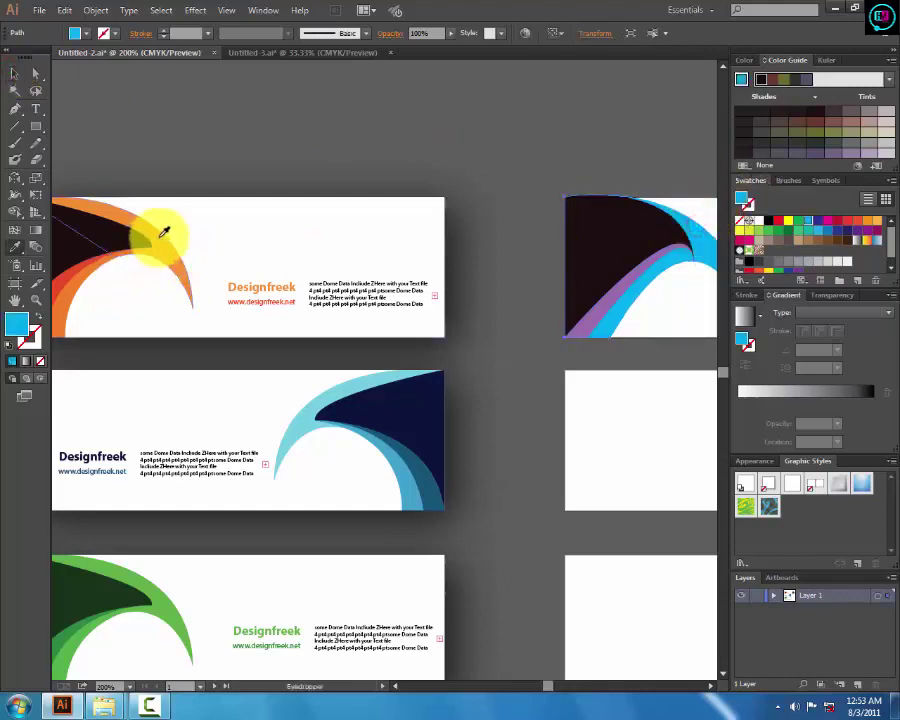
click(163, 234)
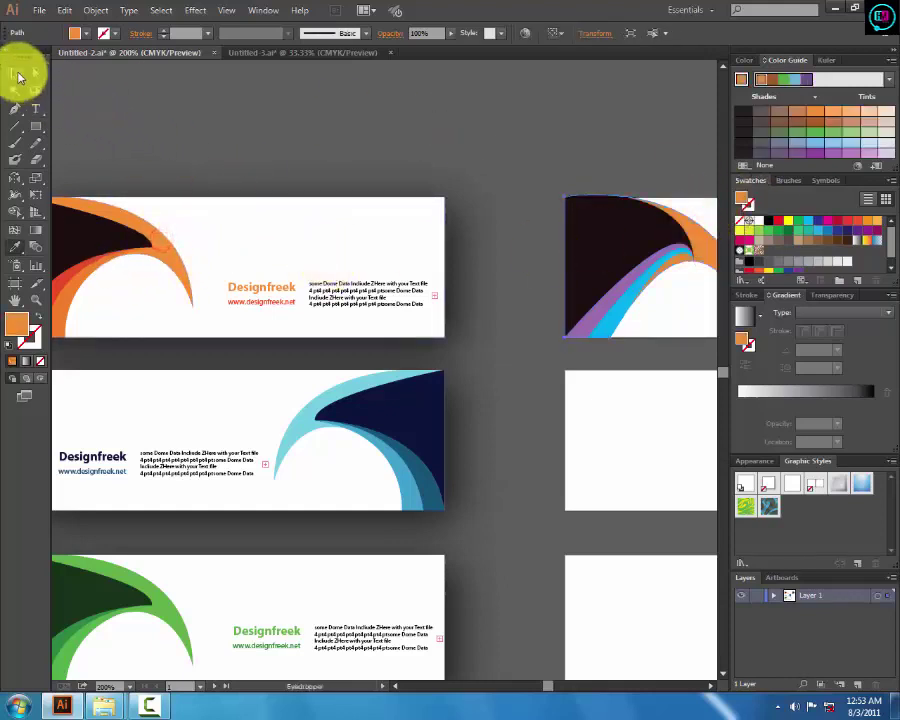
click(14, 73)
click(632, 270)
key(i)
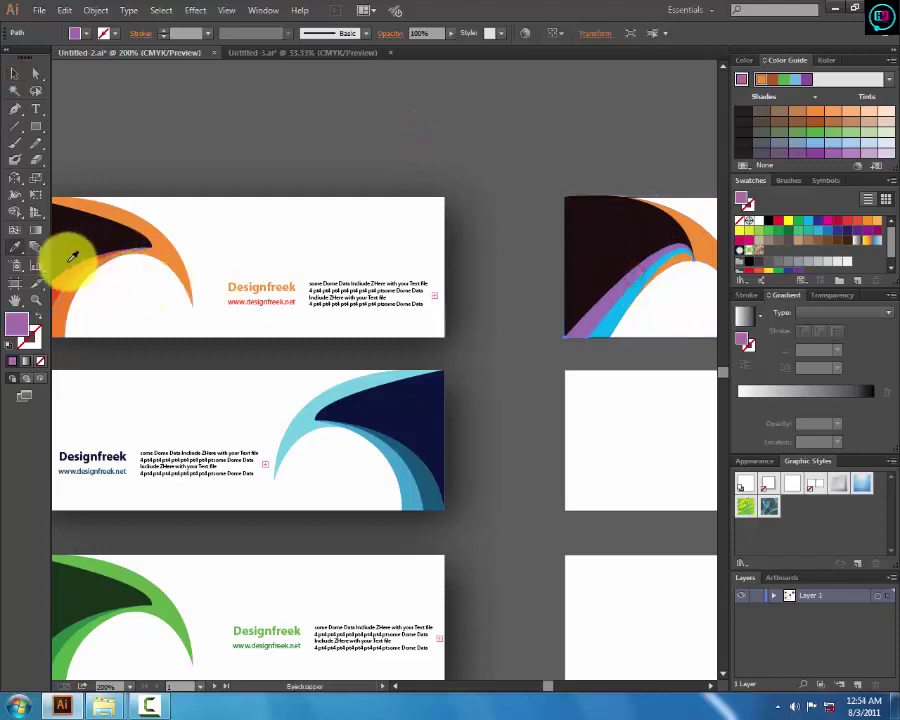
click(73, 273)
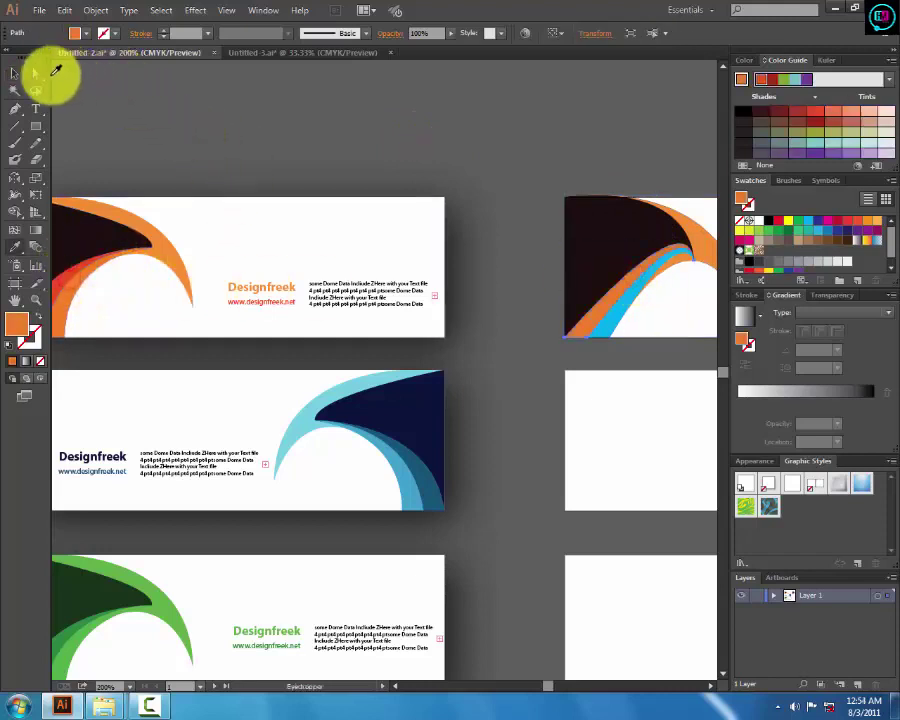
click(18, 76)
Make the remaining blue stripe on the top-right card orange
click(655, 285)
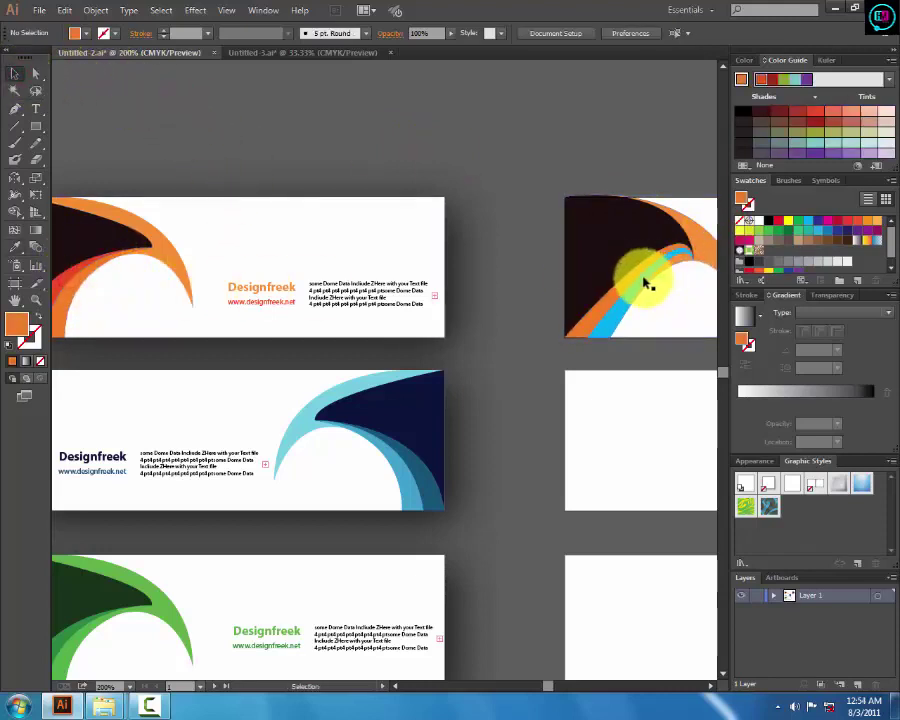
click(648, 285)
key(i)
click(124, 296)
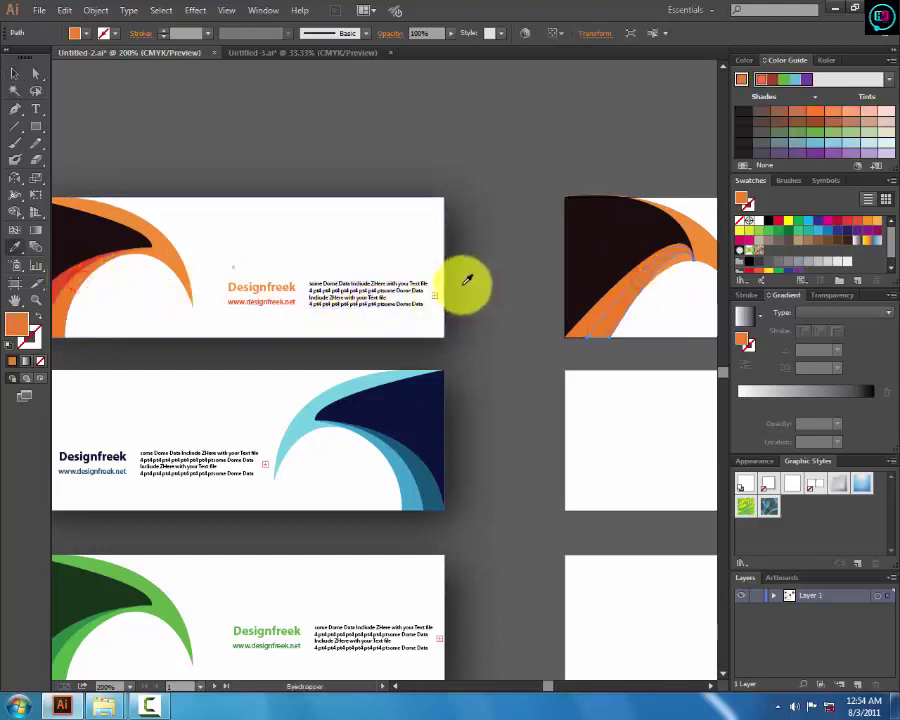
click(15, 73)
Give the lower stripe on the top-right card the orange card's red
drag(385, 174, 612, 296)
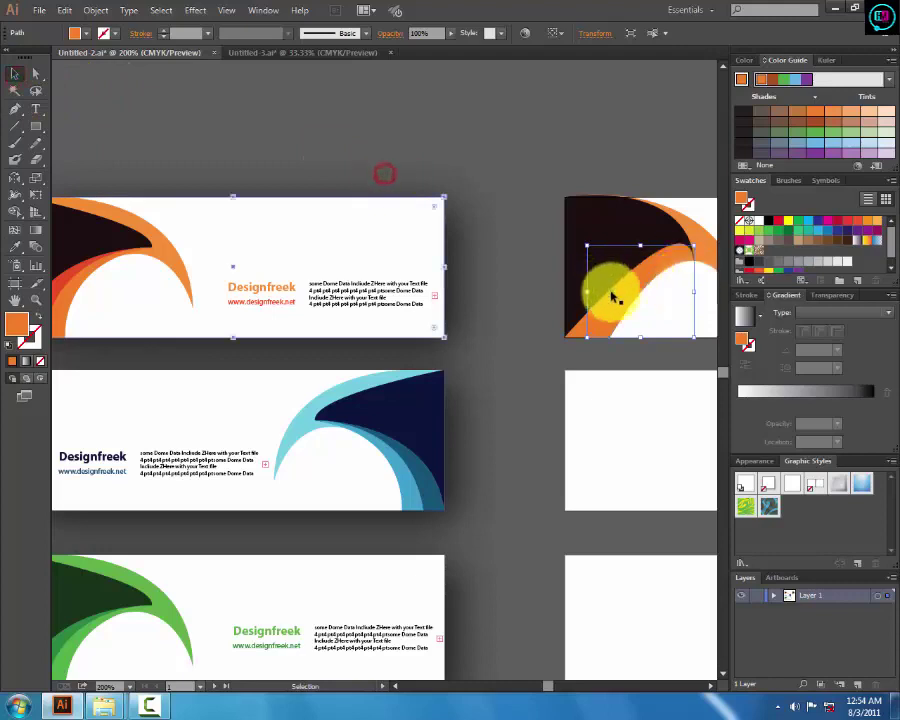
key(i)
click(55, 290)
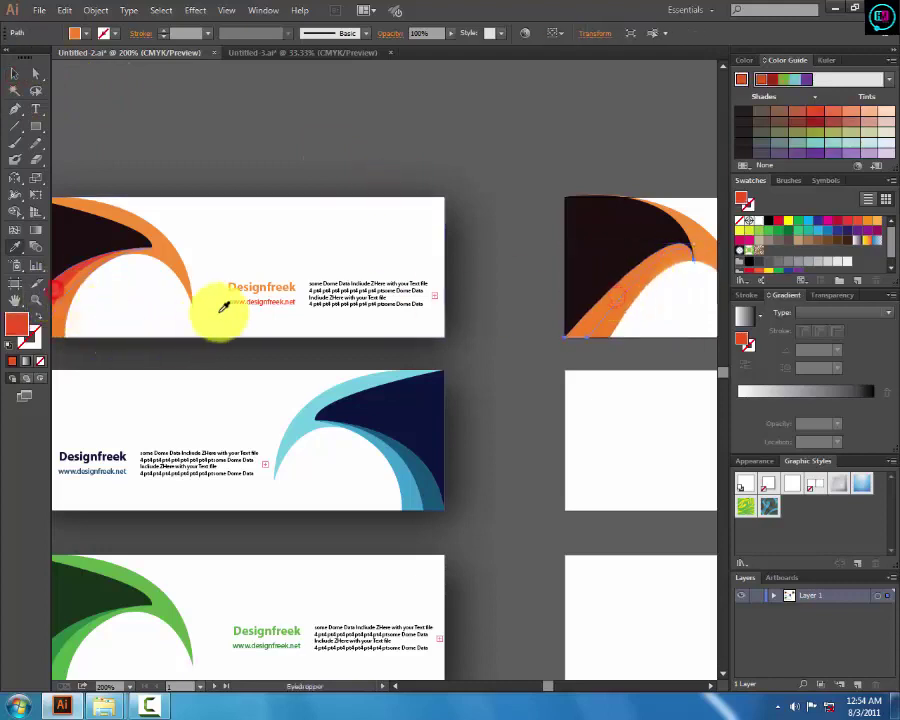
click(15, 73)
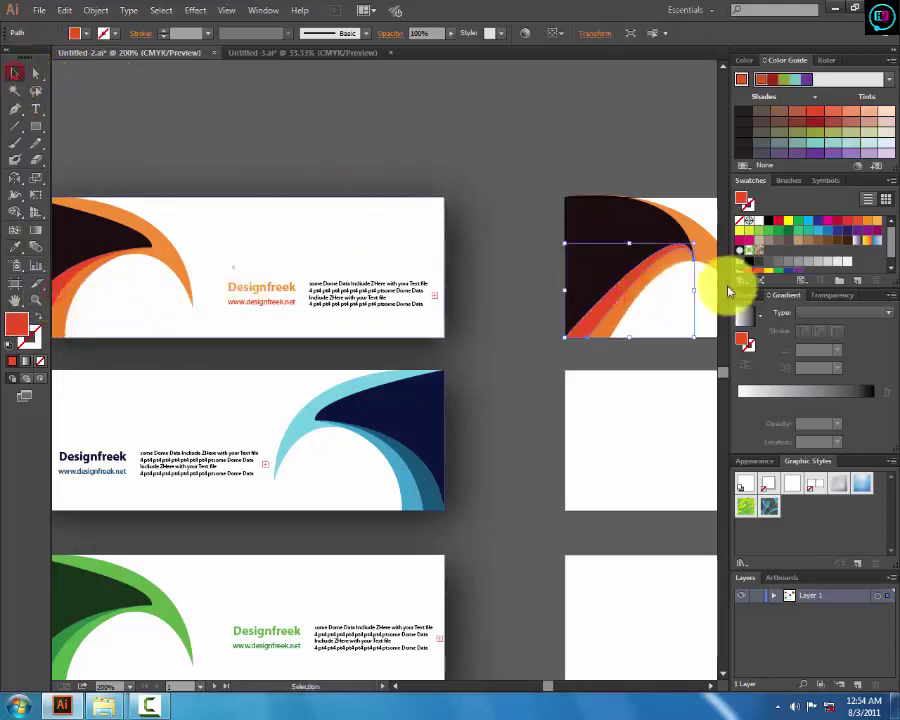
scroll(562, 321, down, 1)
Alt-drag a copy of the brown-and-orange swoosh down onto the bottom-right card
scroll(562, 321, down, 1)
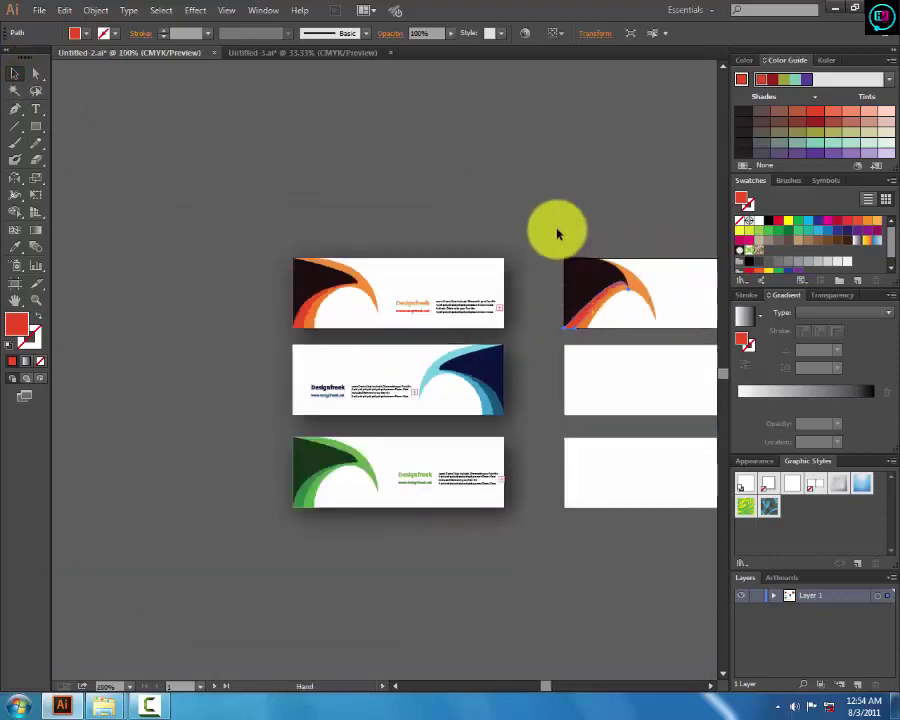
drag(557, 233, 402, 233)
click(458, 186)
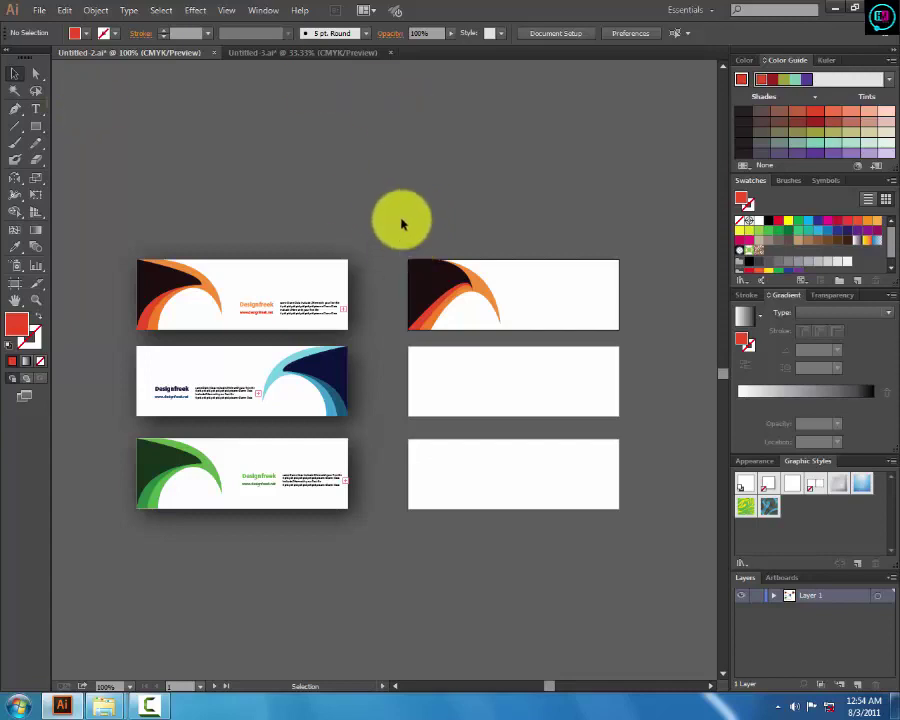
click(401, 219)
drag(488, 347, 484, 332)
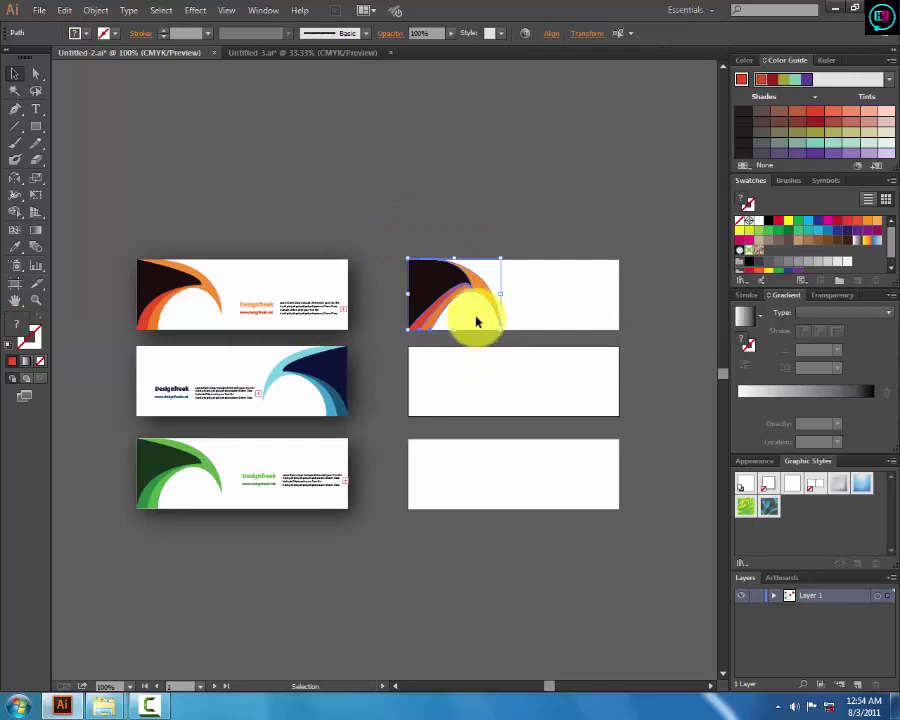
mouse_move(437, 285)
mouse_down()
mouse_move(445, 386)
mouse_move(441, 374)
mouse_move(438, 422)
mouse_move(450, 451)
mouse_up()
drag(449, 463, 447, 466)
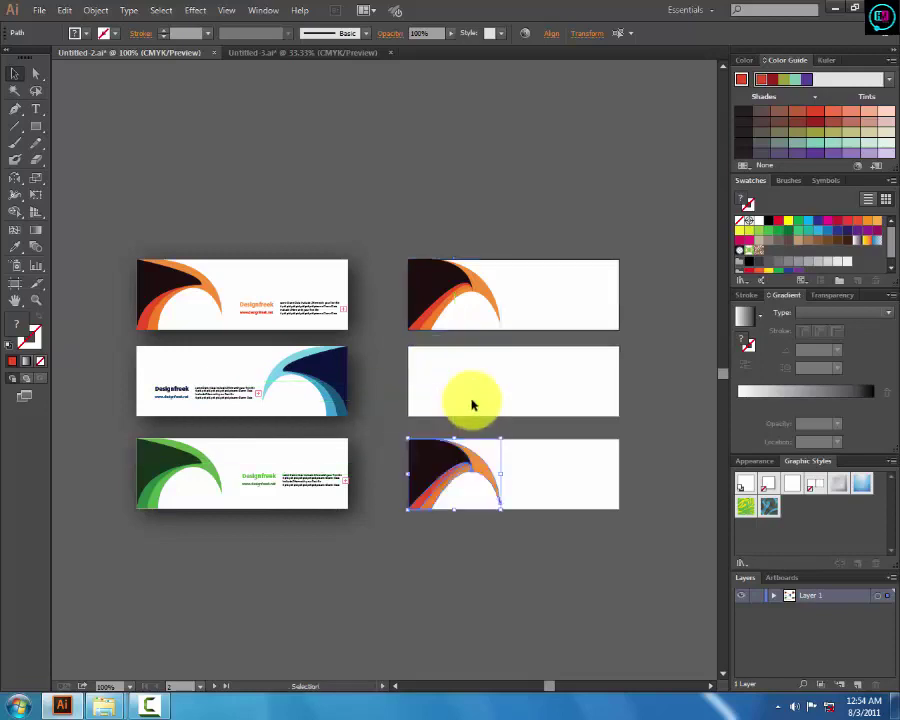
click(439, 281)
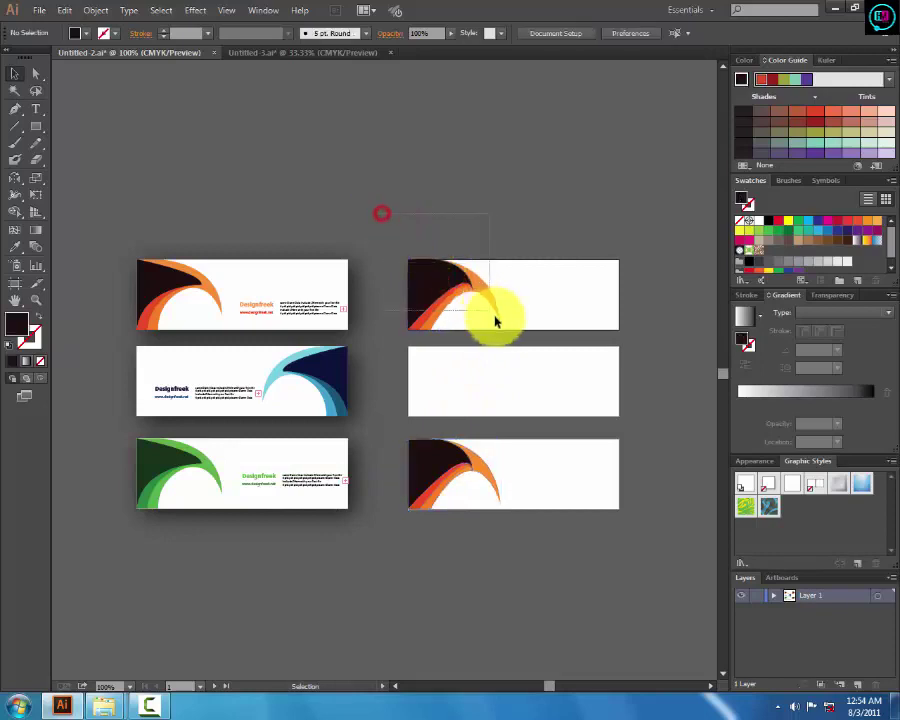
Reflect the swoosh across the vertical axis and move it to the middle-right card's right end
drag(381, 212, 495, 320)
right_click(472, 280)
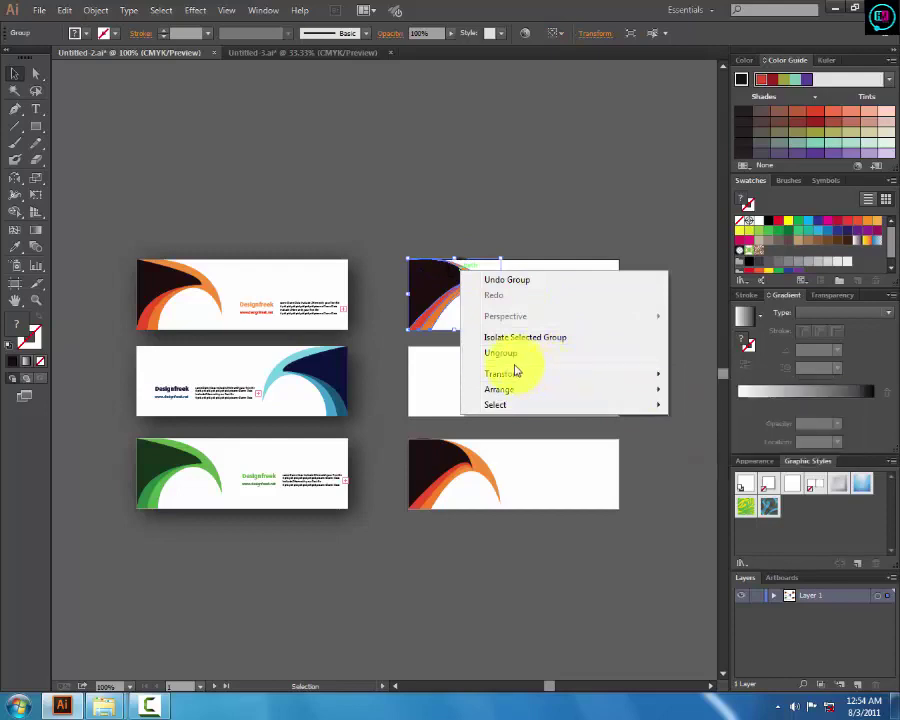
mouse_move(502, 373)
click(697, 428)
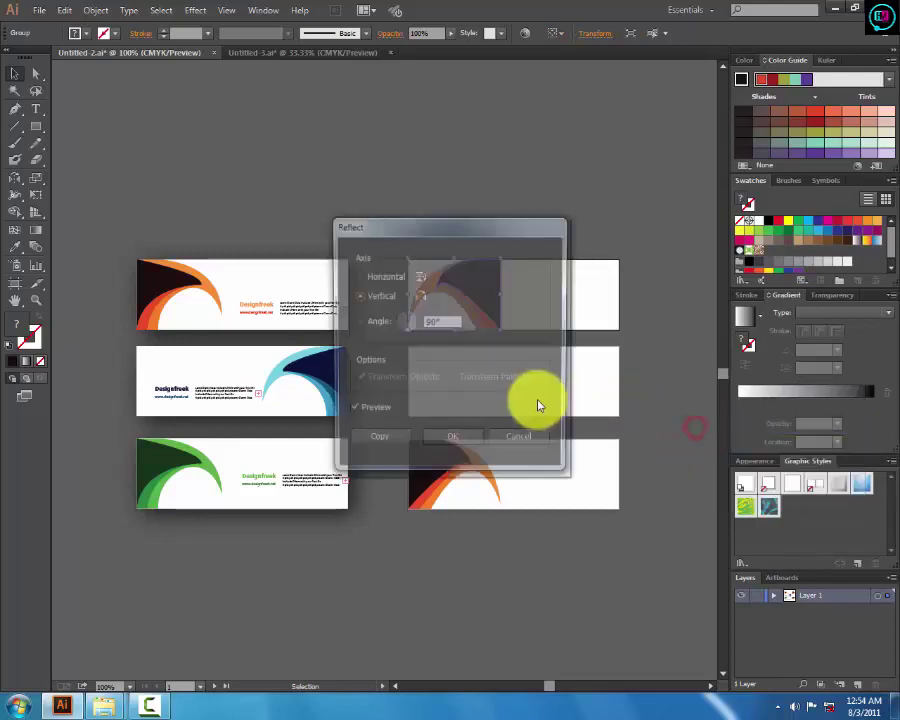
click(446, 437)
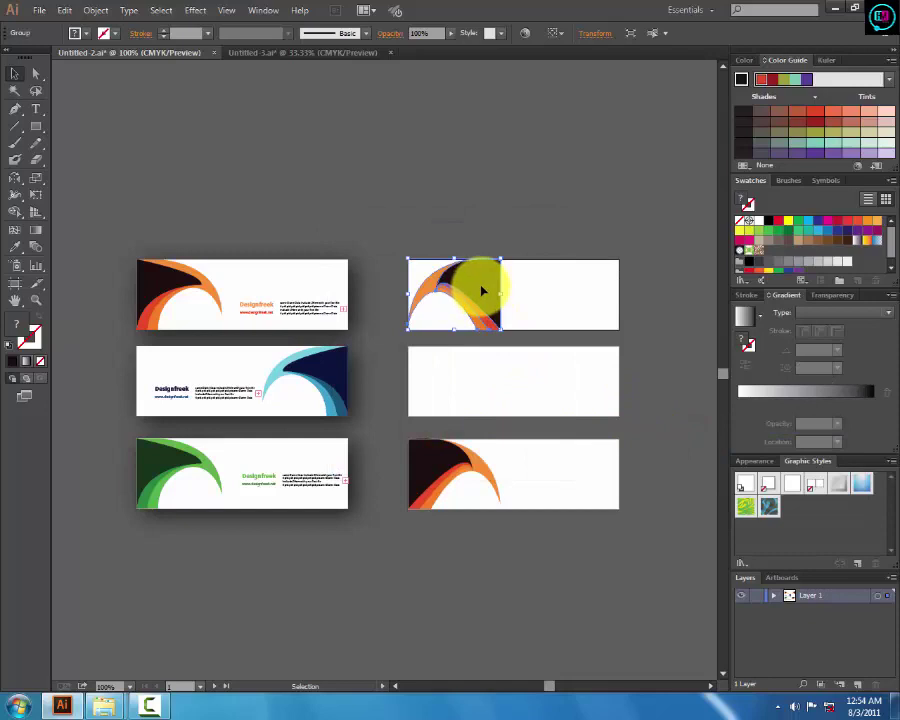
mouse_move(482, 291)
mouse_down()
mouse_move(610, 380)
mouse_move(598, 378)
mouse_move(632, 350)
mouse_up()
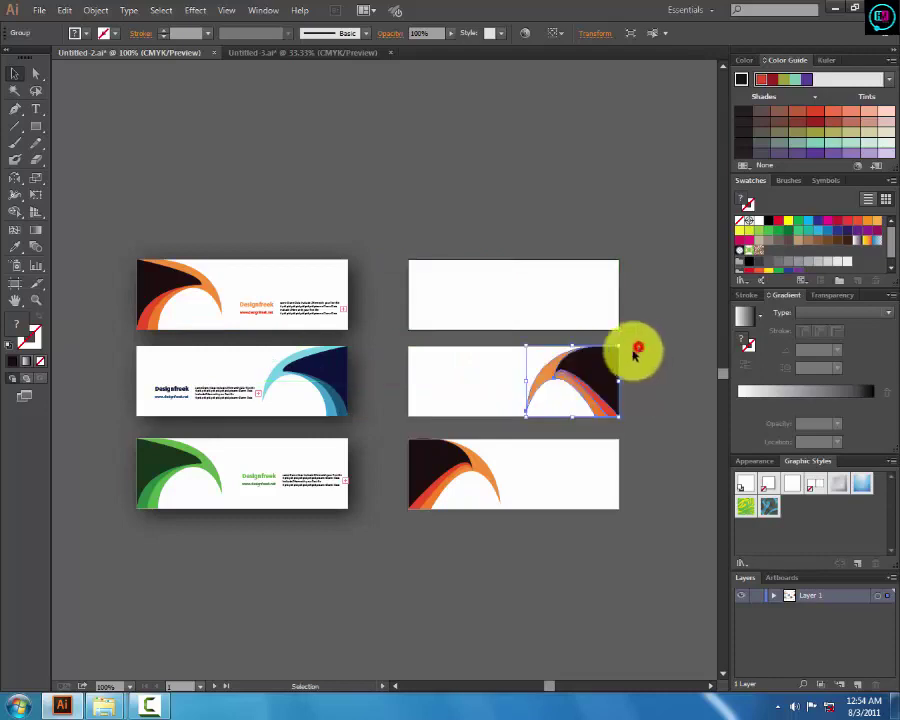
Alt-drag a copy of the bottom-right swoosh up onto the top-right card
click(444, 468)
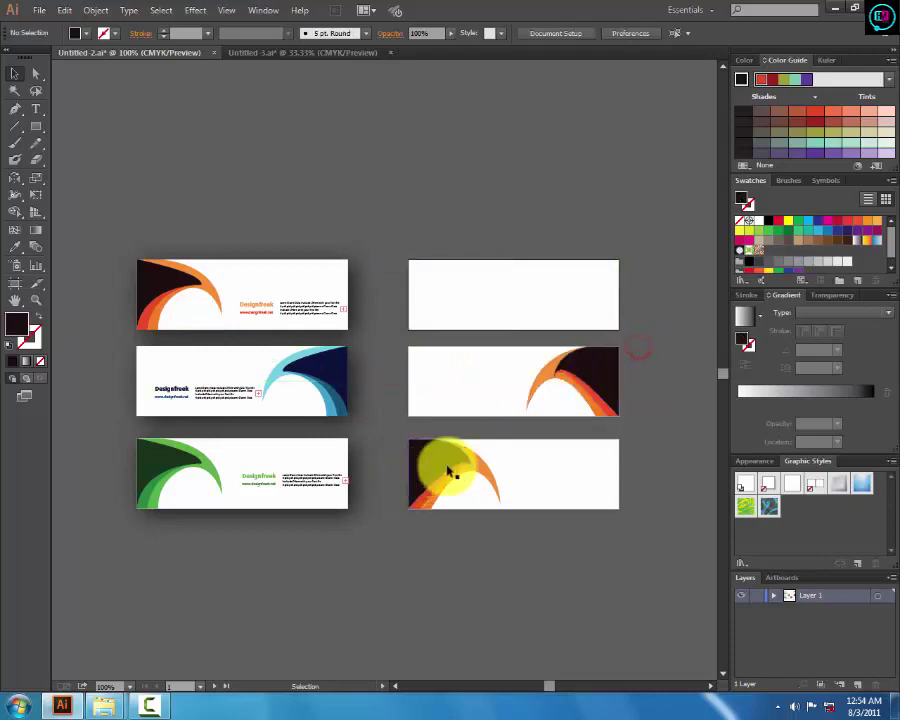
click(392, 424)
mouse_move(485, 523)
mouse_down()
mouse_move(451, 461)
mouse_move(462, 218)
mouse_up()
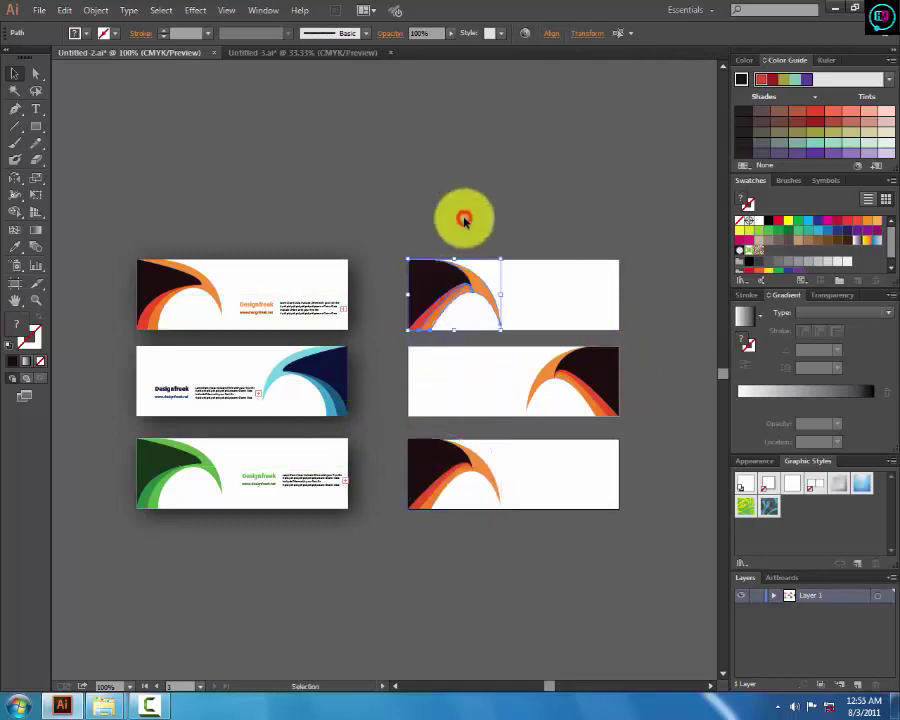
click(463, 218)
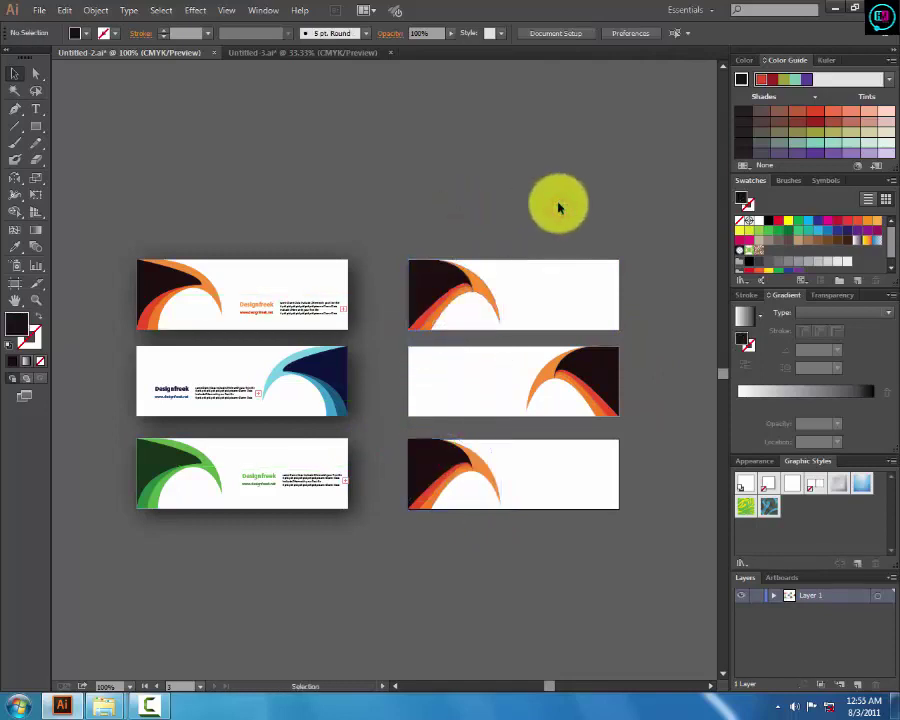
Ungroup the mirrored swoosh on the middle-right card after a first recolour attempt
key(ctrl+1)
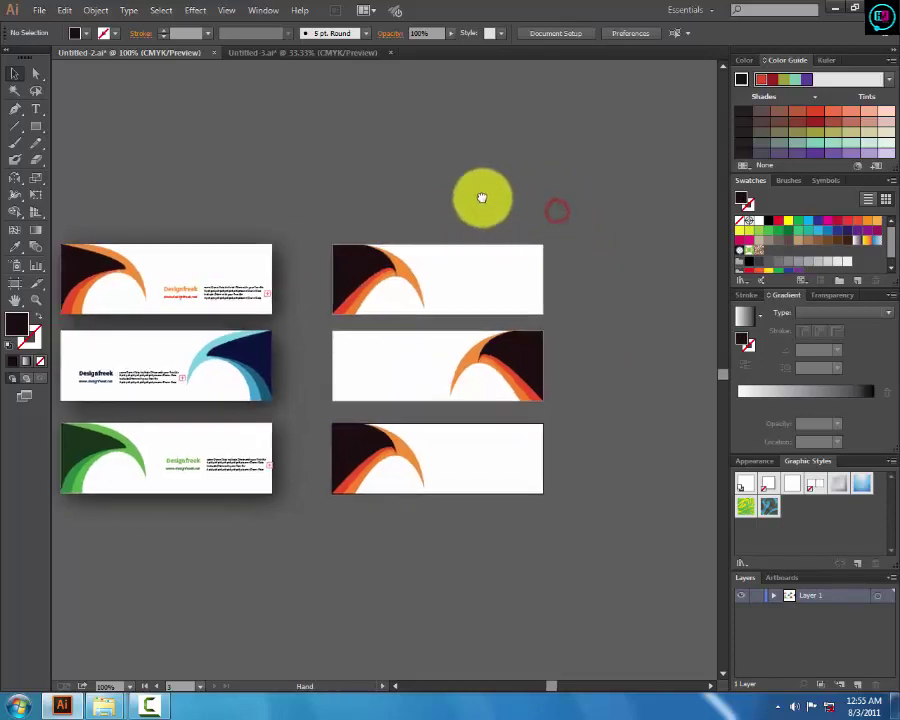
click(519, 352)
key(i)
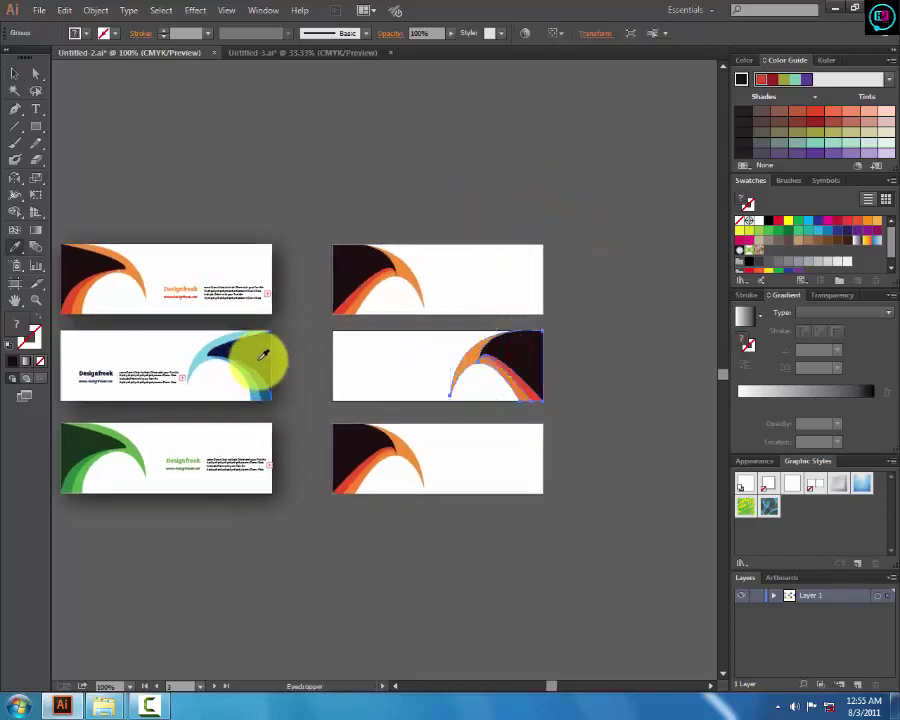
click(260, 356)
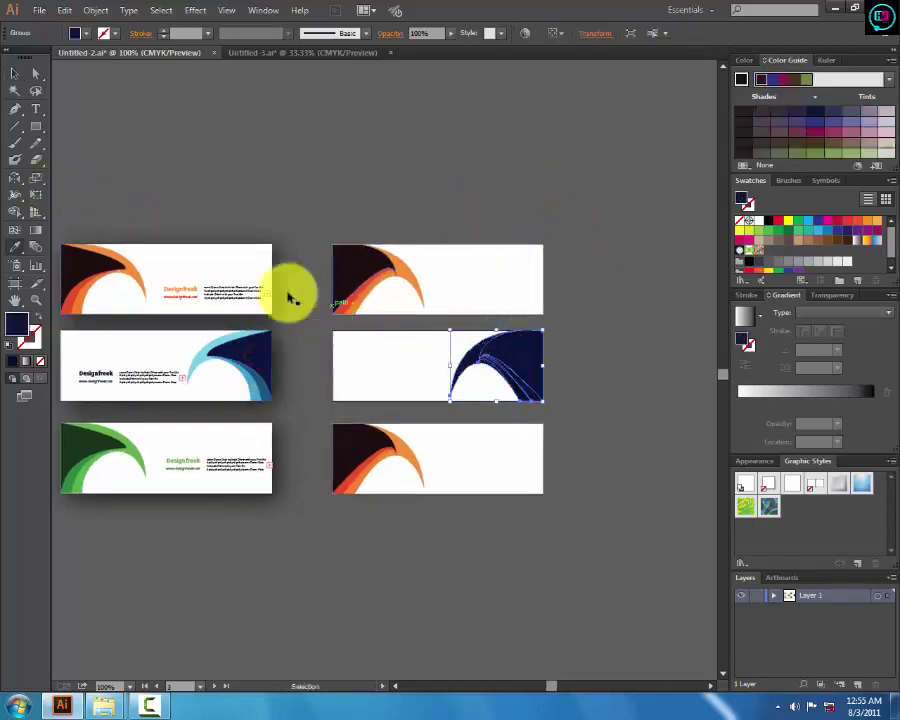
click(100, 265)
click(15, 75)
click(554, 300)
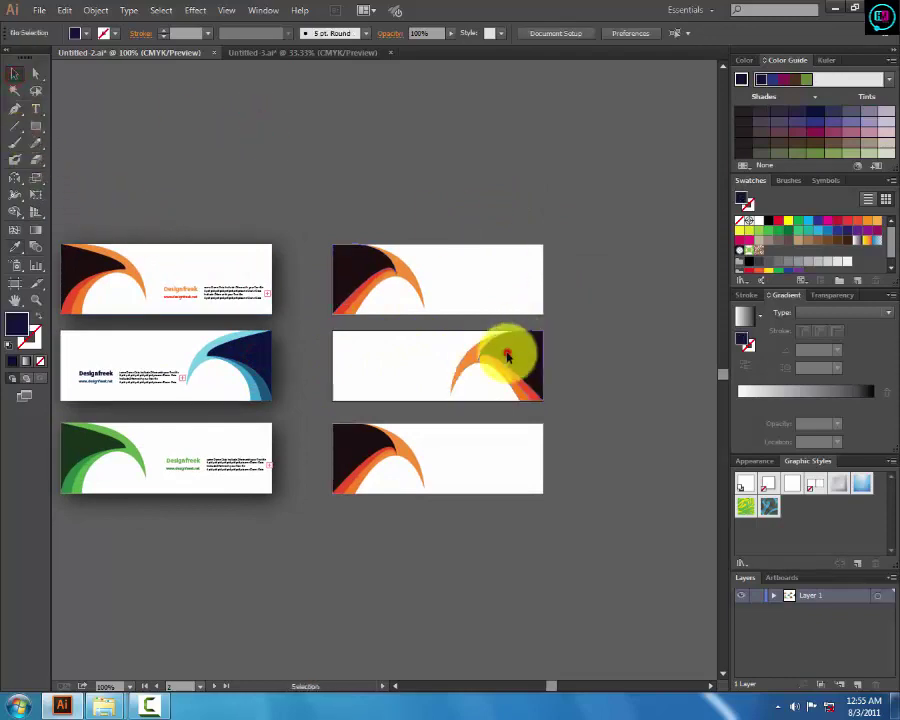
right_click(506, 354)
click(548, 435)
click(514, 352)
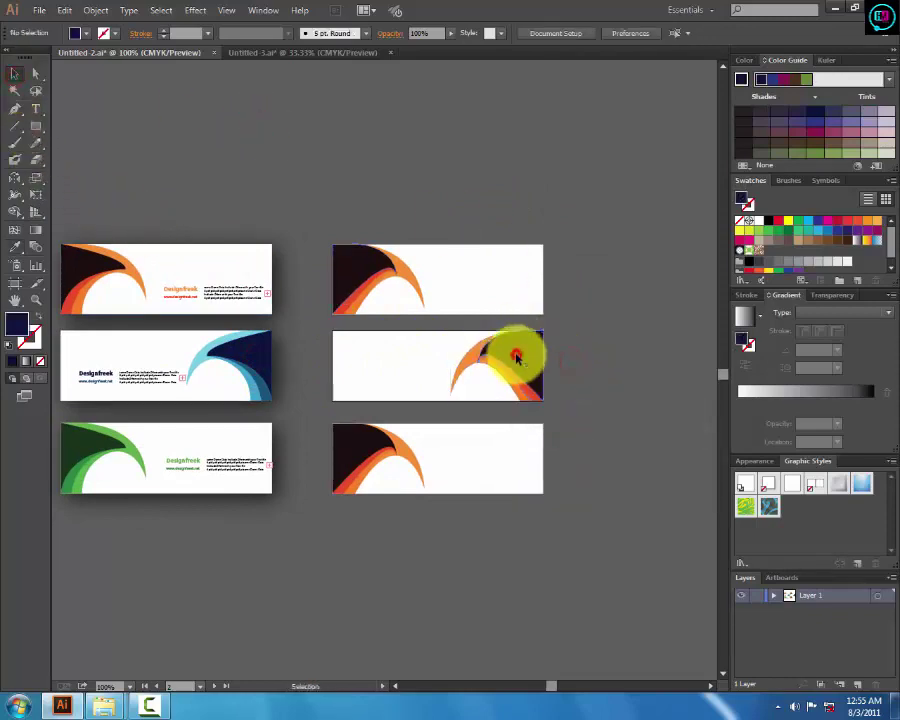
Colour the swoosh's dark part navy from the blue card, undoing a wrong red-orange sample
click(474, 344)
key(i)
click(275, 337)
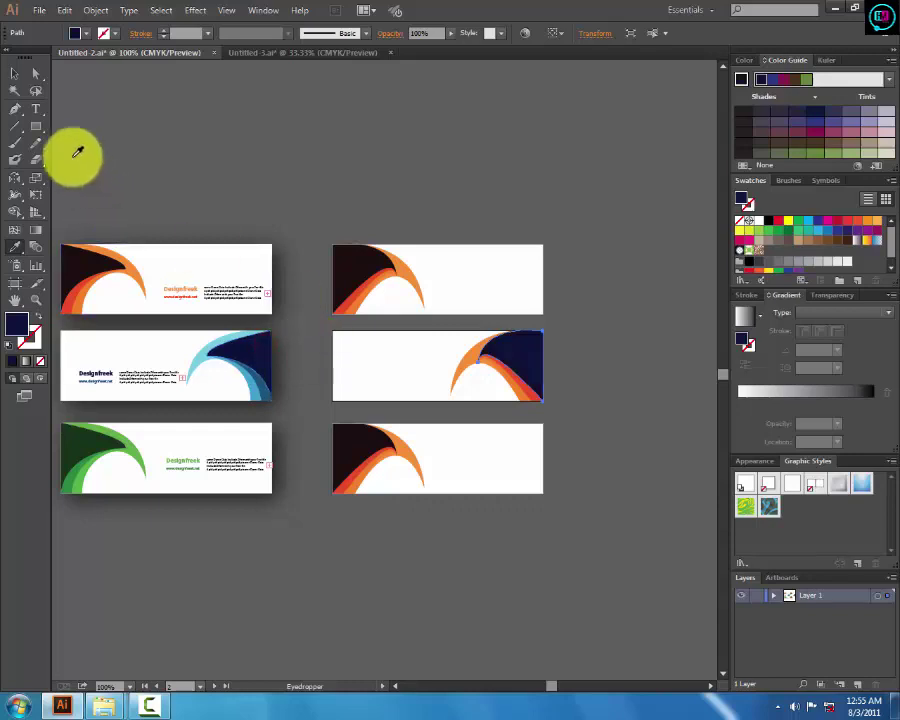
click(15, 73)
key(i)
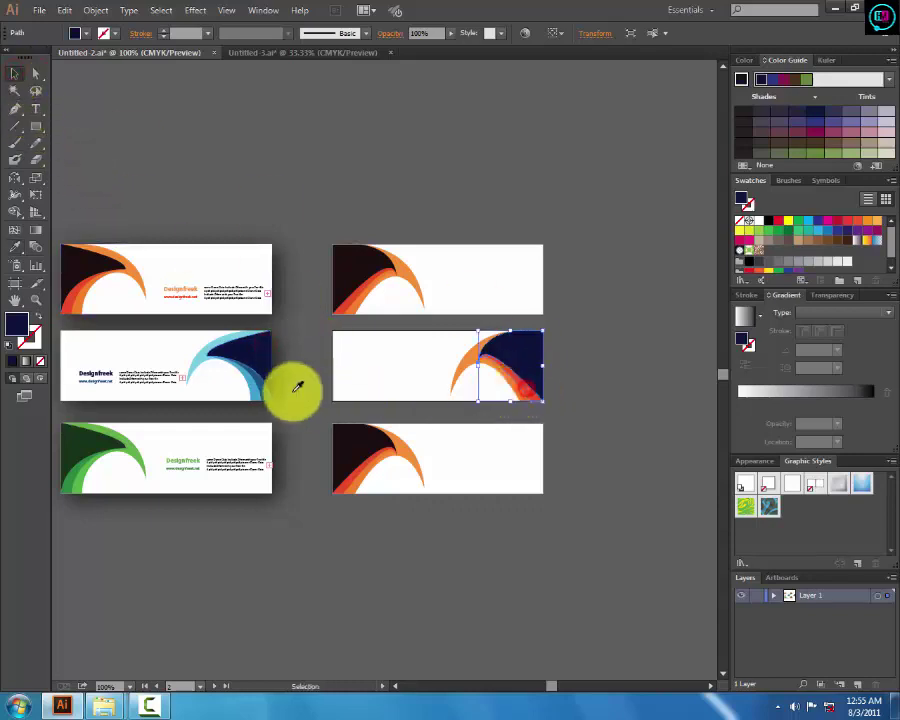
click(272, 380)
key(ctrl+z)
click(15, 73)
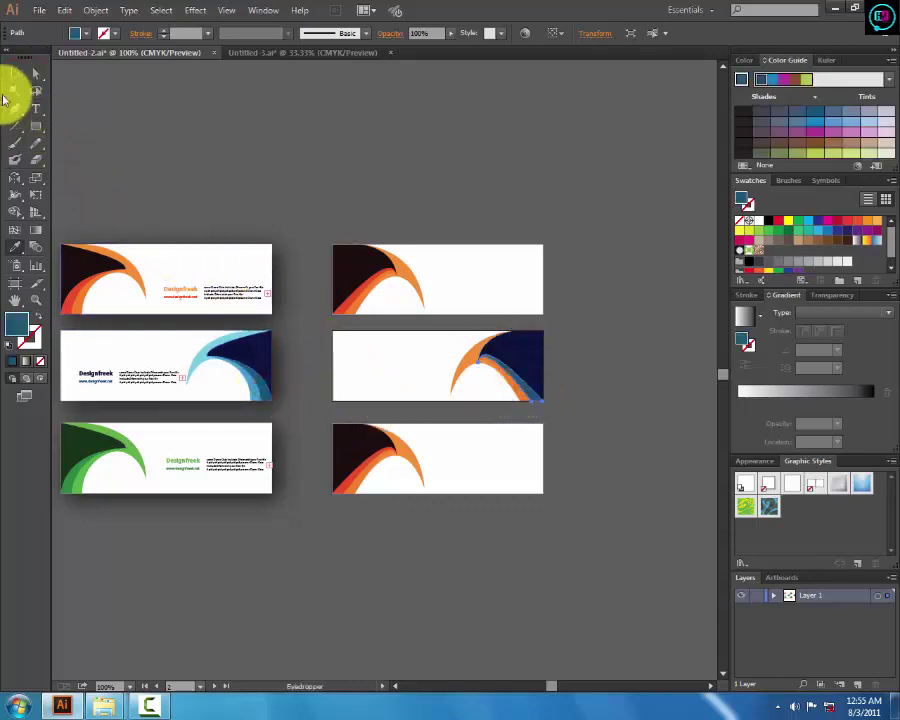
click(410, 149)
Recolour the swoosh's orange strips blue and light blue from the blue card
click(511, 386)
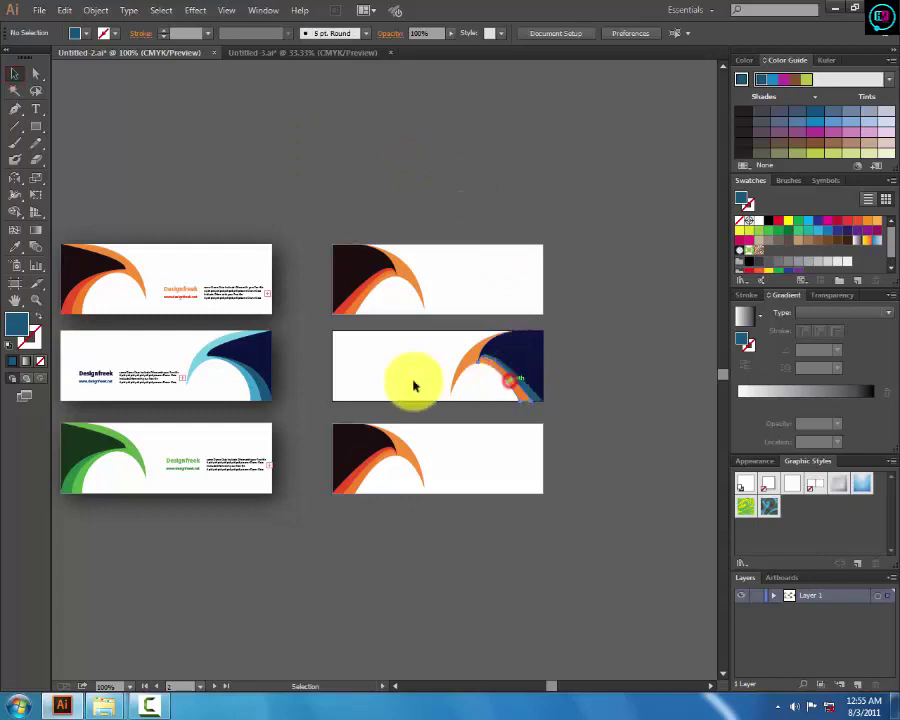
key(i)
click(257, 384)
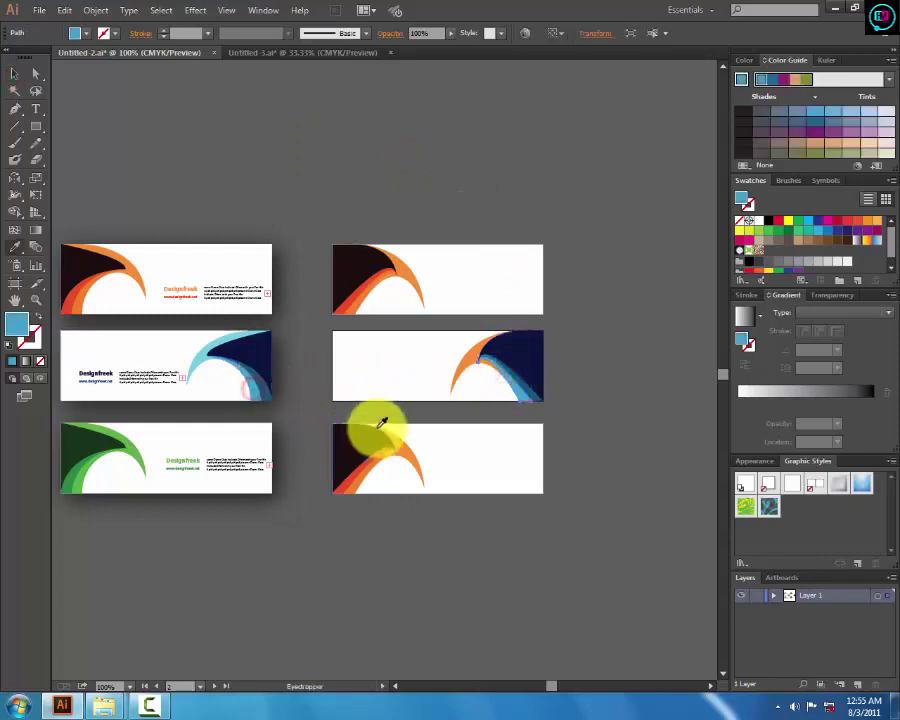
click(15, 73)
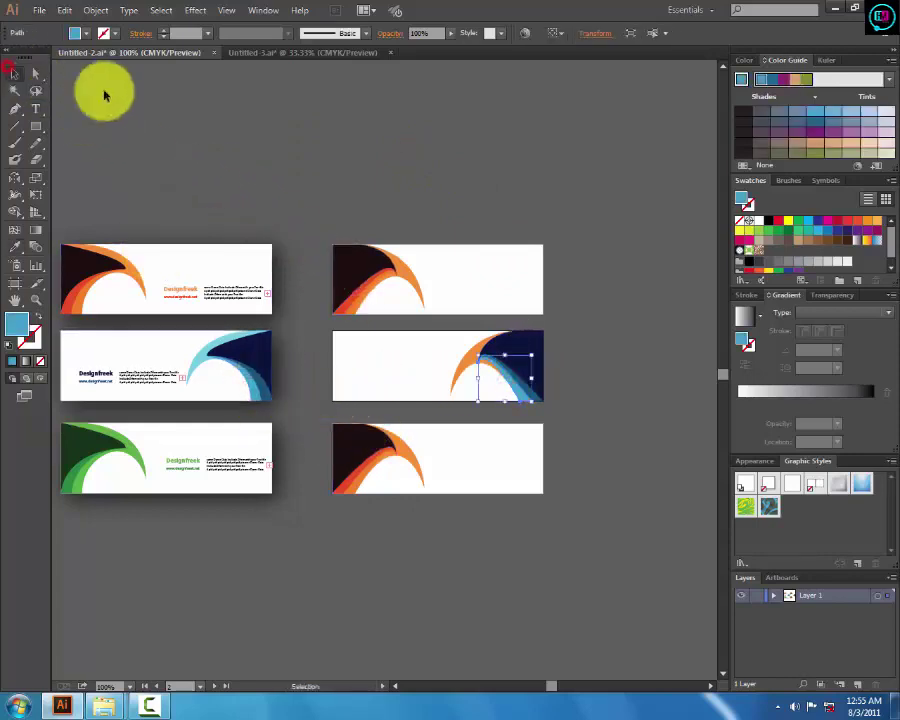
click(478, 355)
key(i)
click(158, 259)
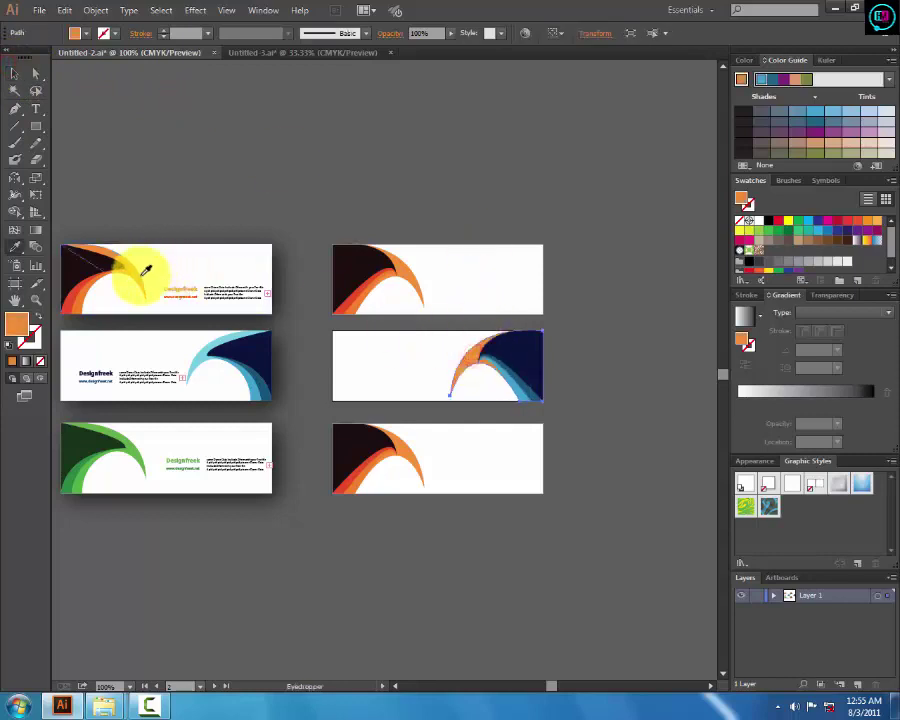
click(208, 352)
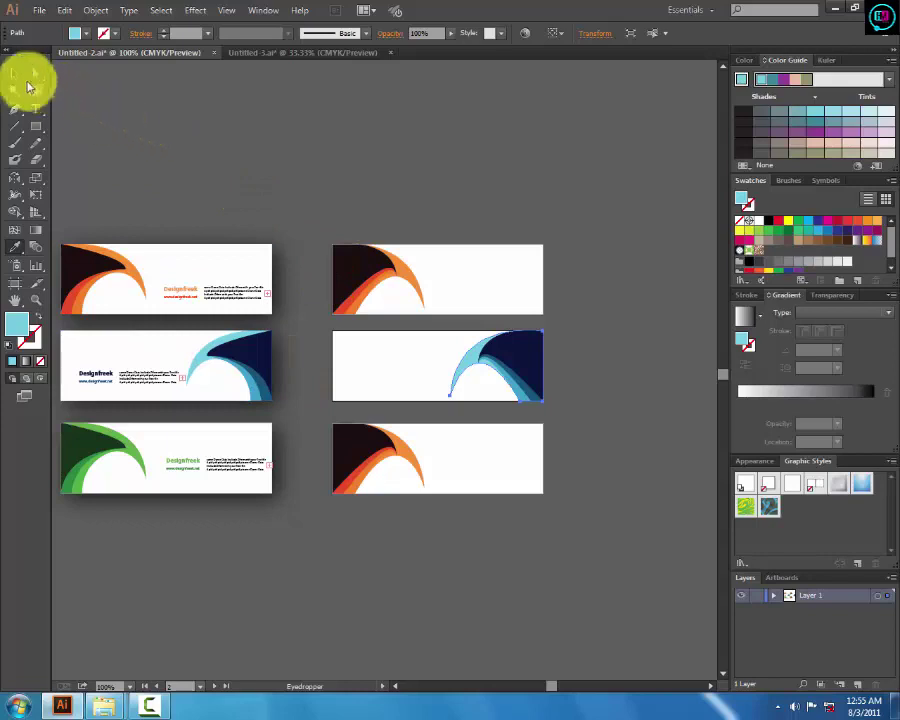
click(17, 74)
click(307, 154)
Colour the bottom-right swoosh's orange strip green and its dark part dark green
drag(455, 412, 499, 328)
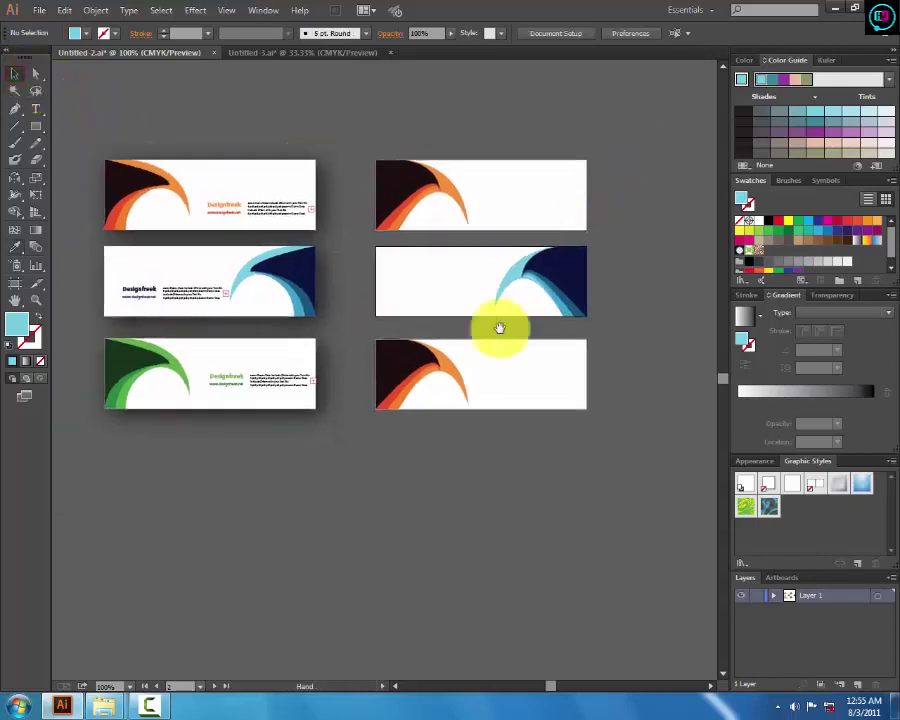
click(450, 372)
key(i)
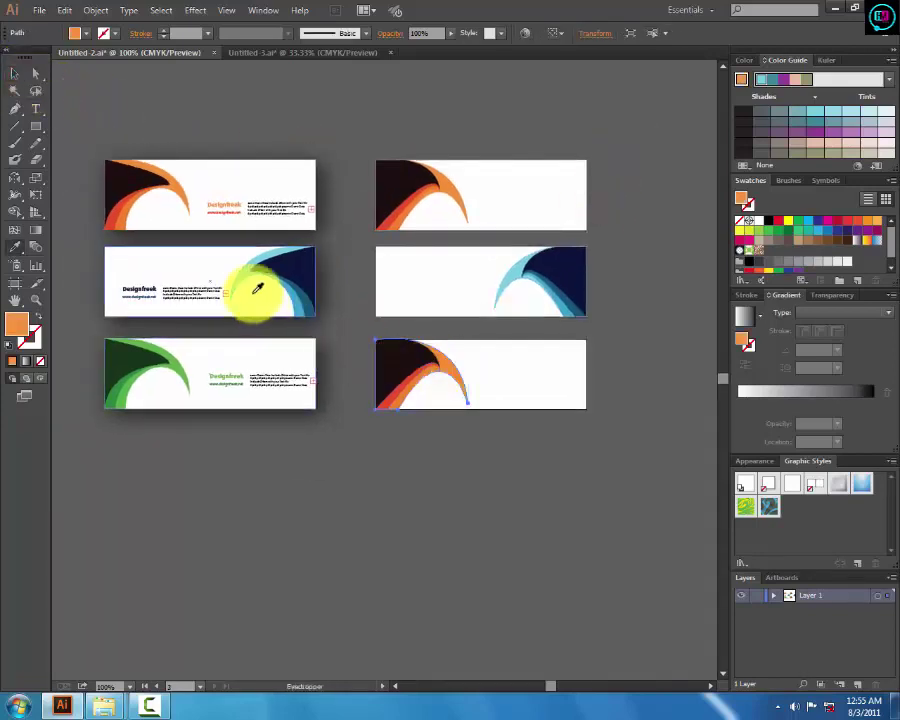
click(182, 373)
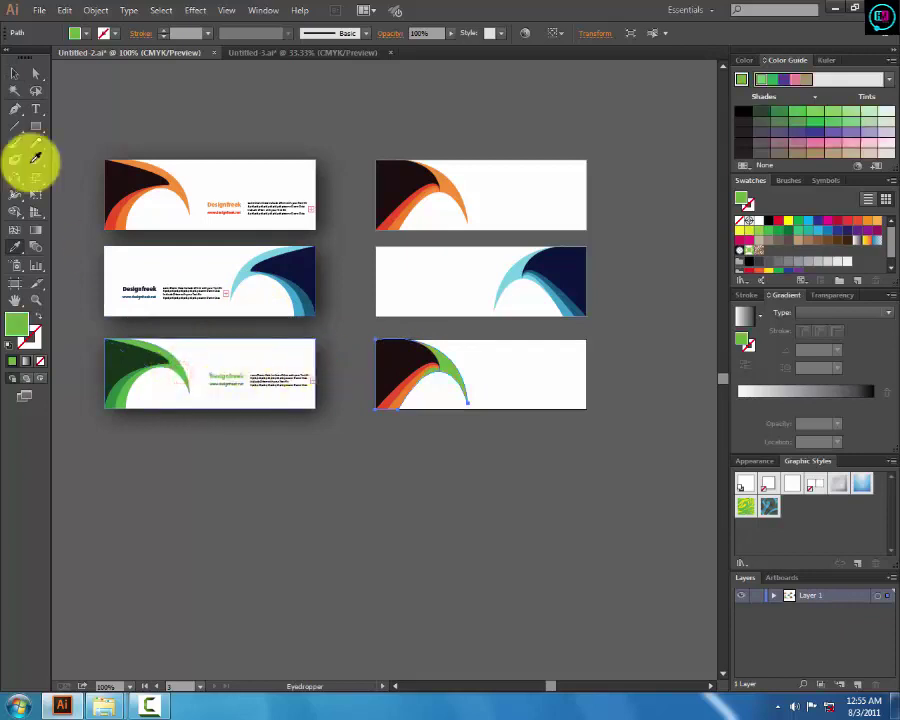
click(408, 354)
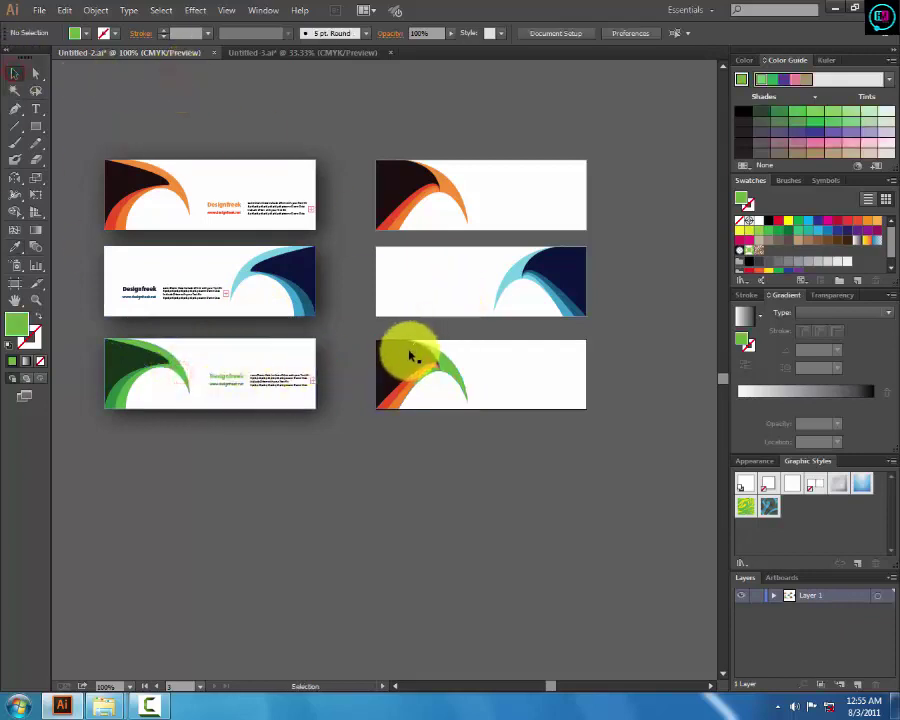
key(i)
click(142, 350)
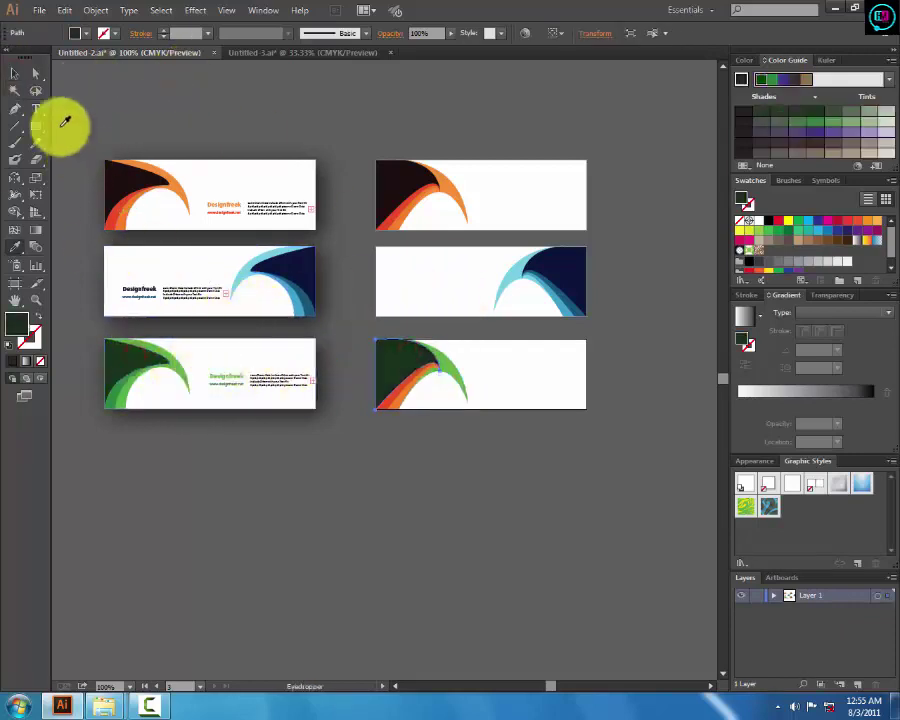
click(15, 73)
click(97, 87)
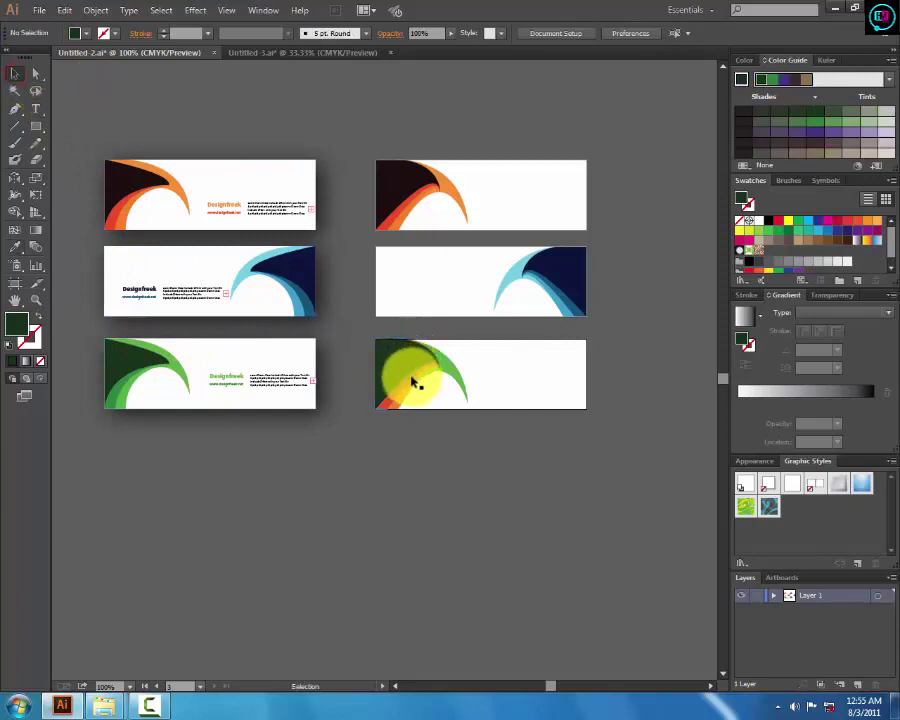
Turn the red band and leftover orange band light green, then view all six cards
click(413, 383)
key(i)
click(205, 378)
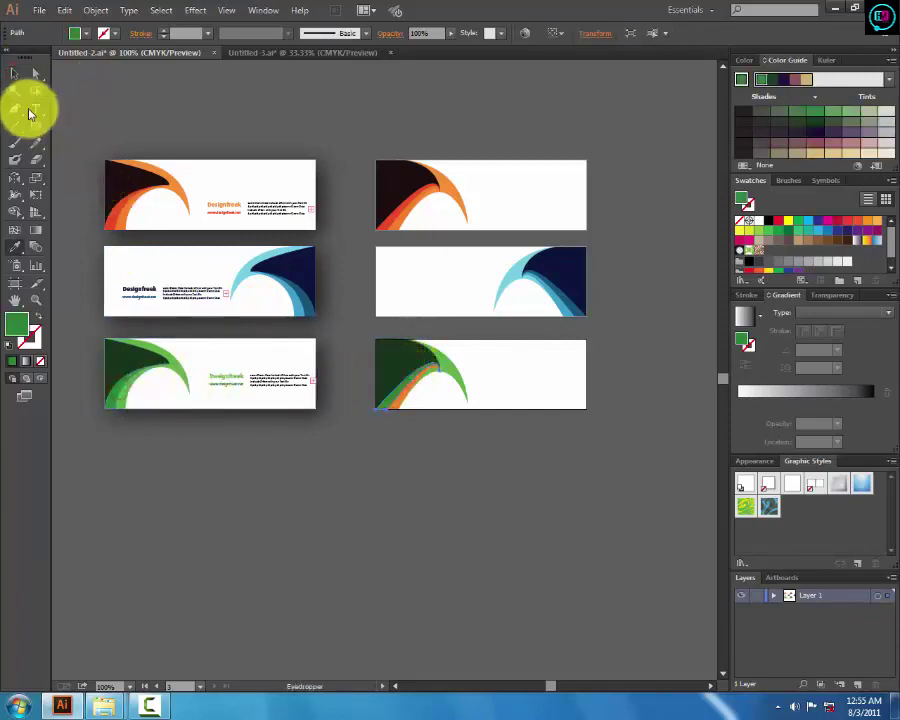
click(15, 73)
click(124, 104)
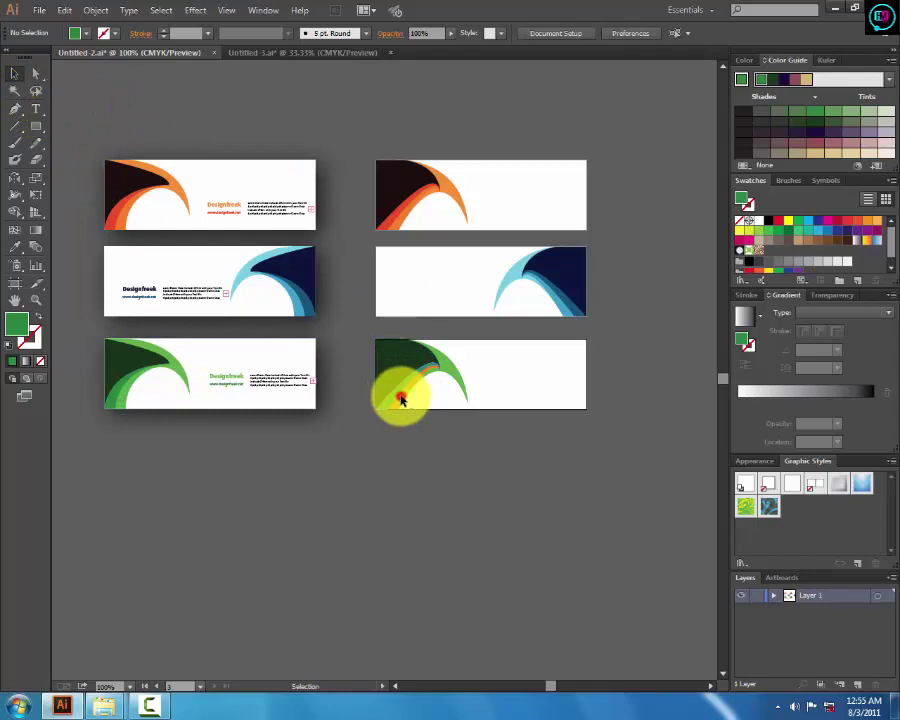
key(i)
click(200, 380)
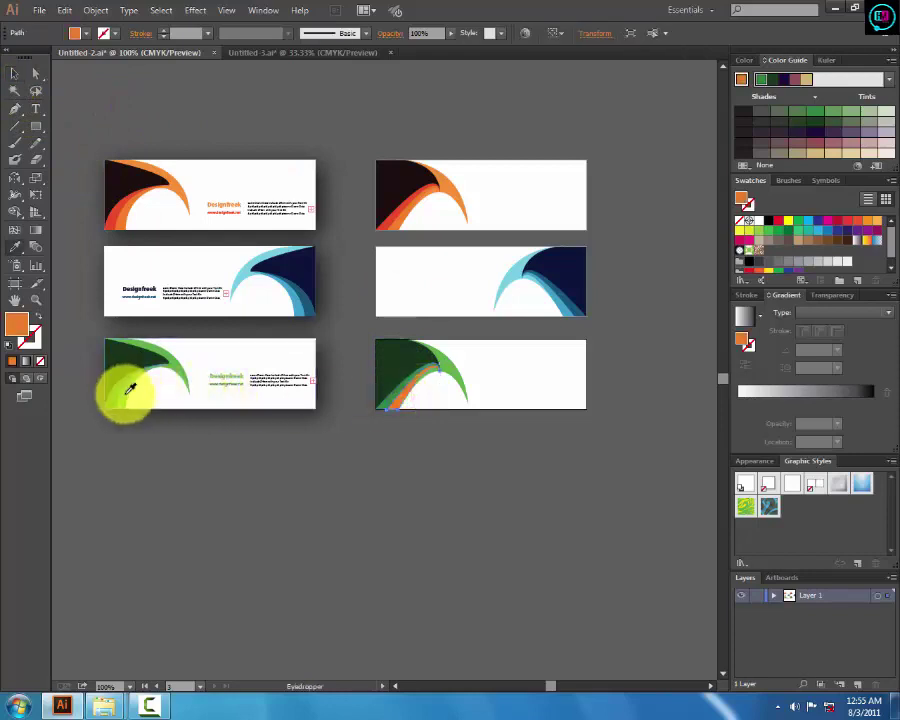
click(124, 390)
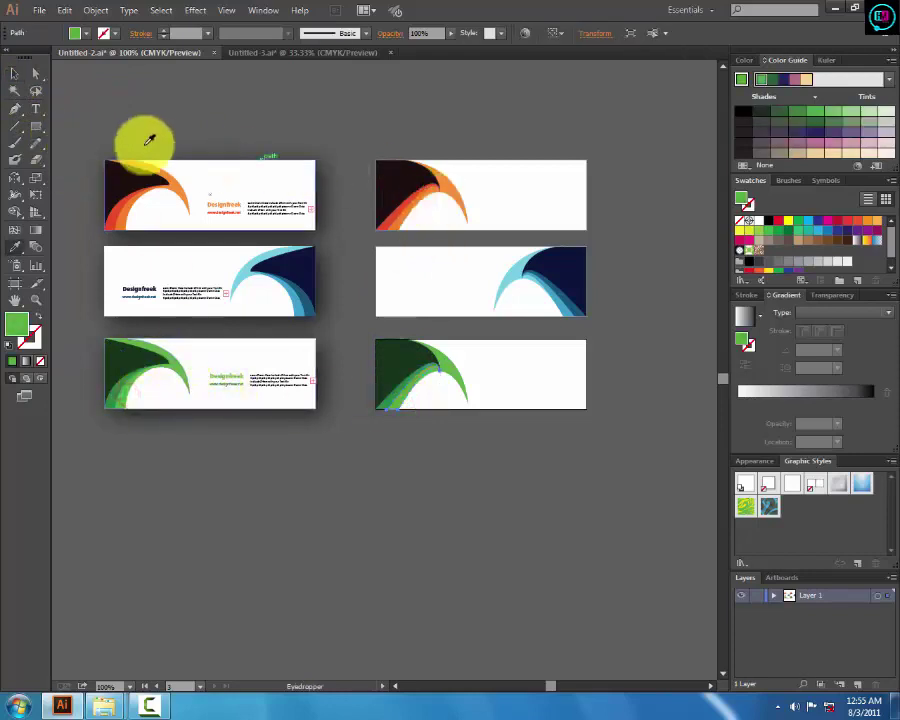
click(14, 73)
click(208, 98)
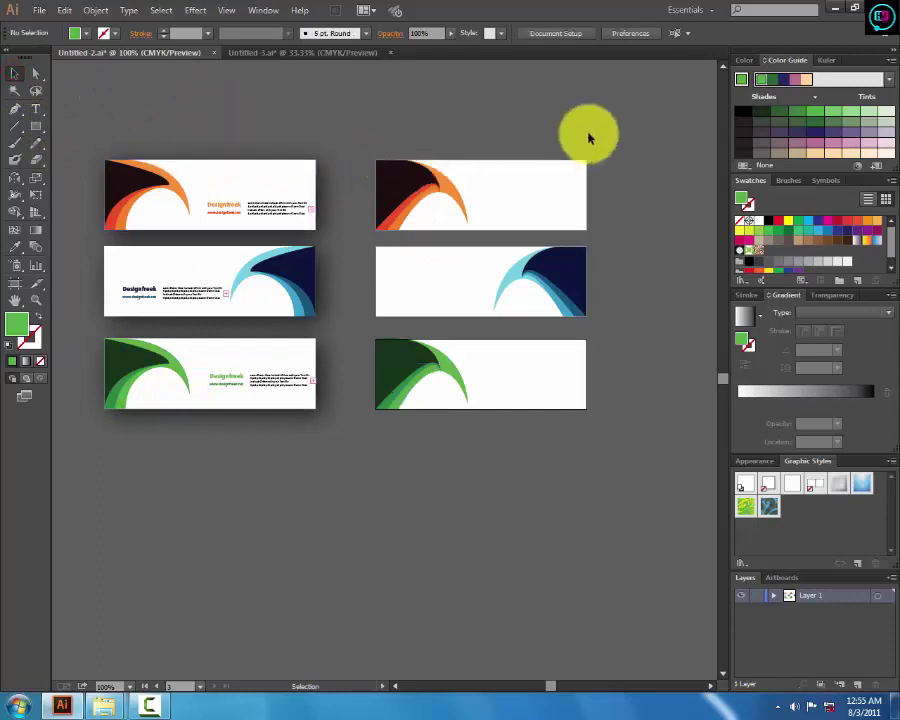
drag(582, 133, 513, 137)
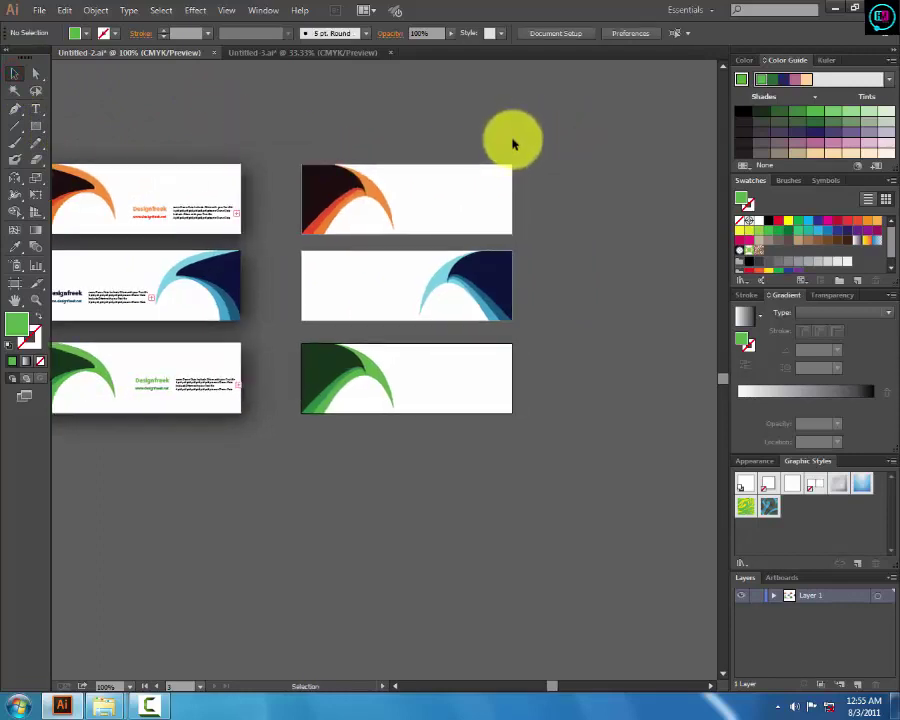
key(ctrl+minus)
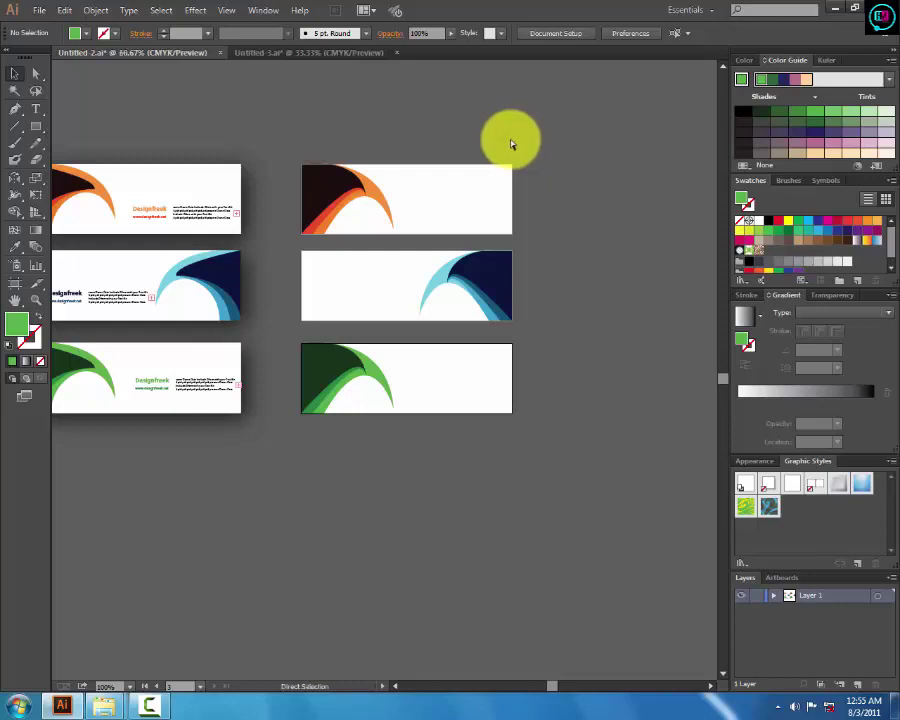
Zoom in on the top-left card and select its logo-and-text artwork group
key(ctrl+space)
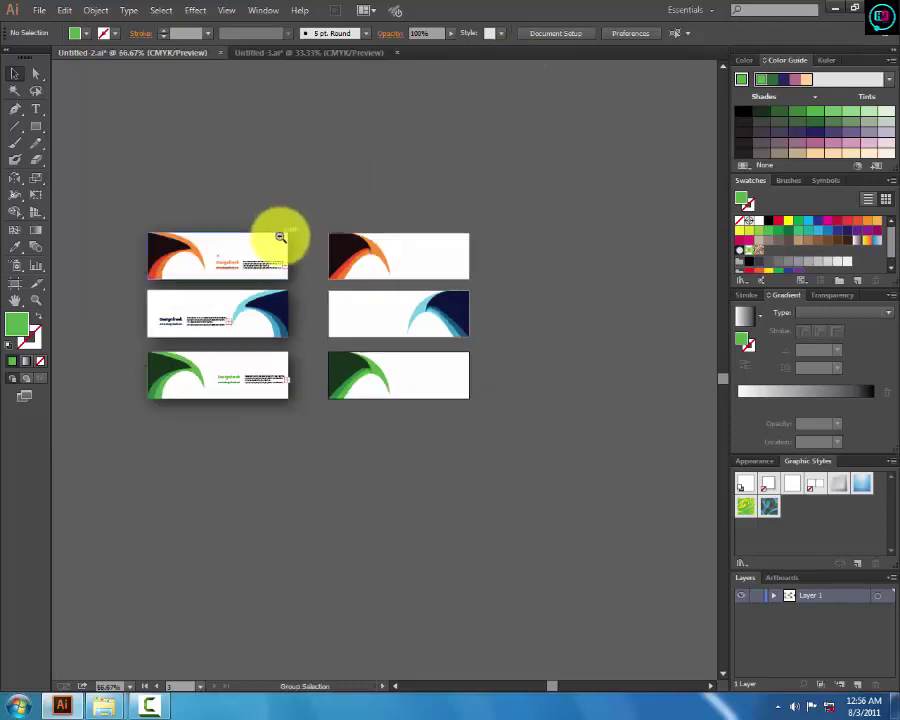
click(280, 237)
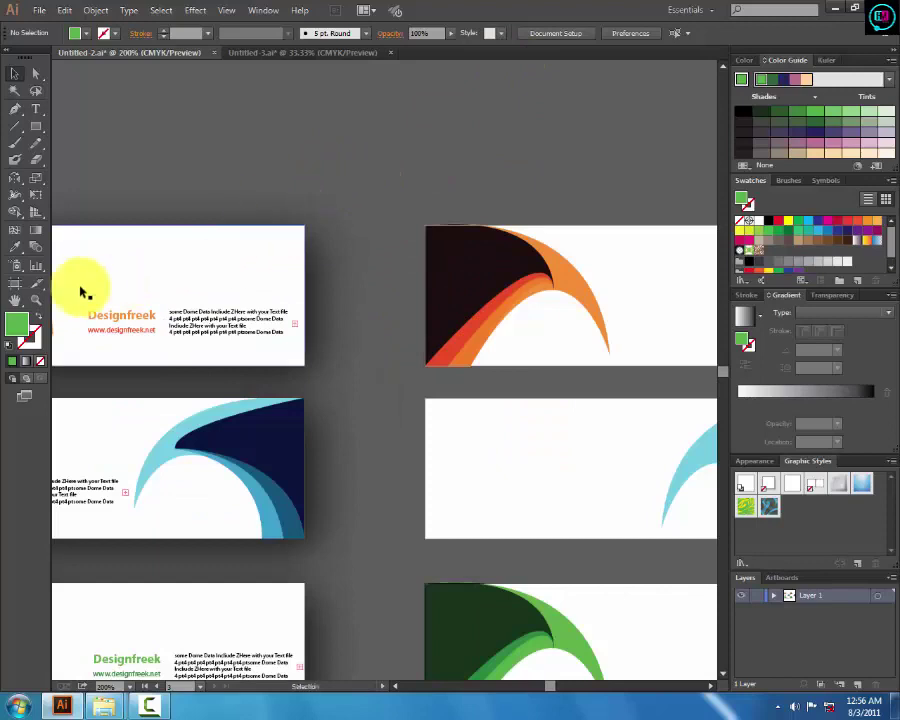
mouse_move(88, 288)
mouse_down()
mouse_move(212, 354)
mouse_move(210, 336)
mouse_up()
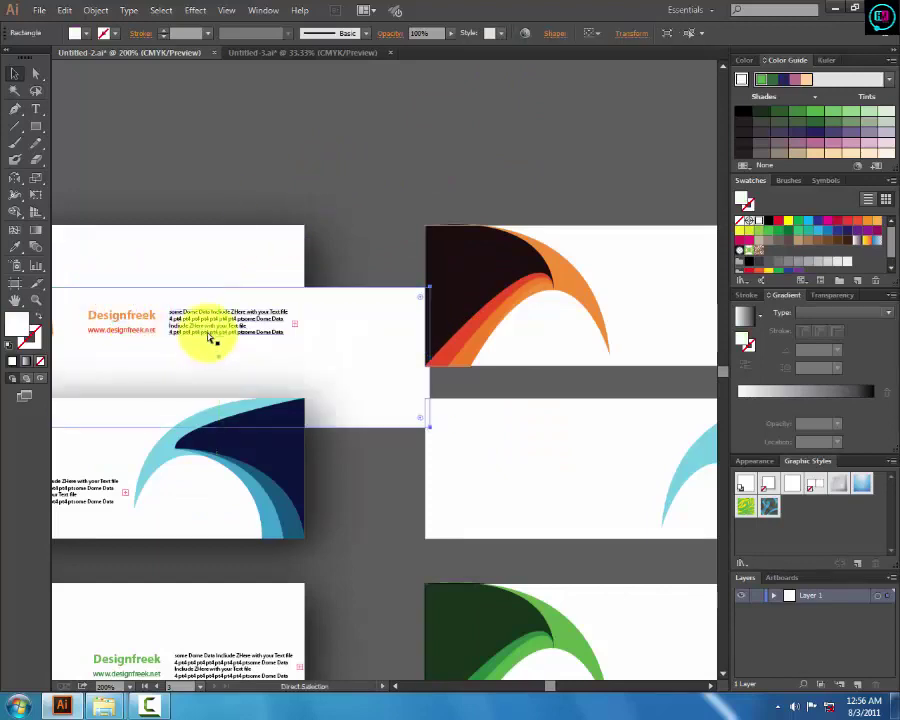
key(ctrl+z)
key(ctrl+minus)
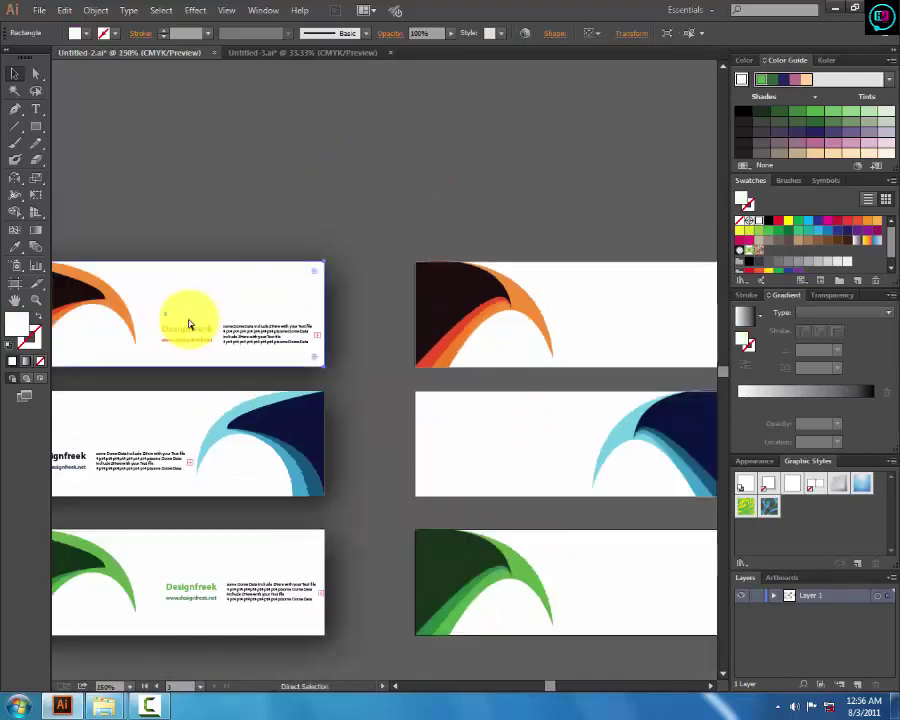
click(212, 290)
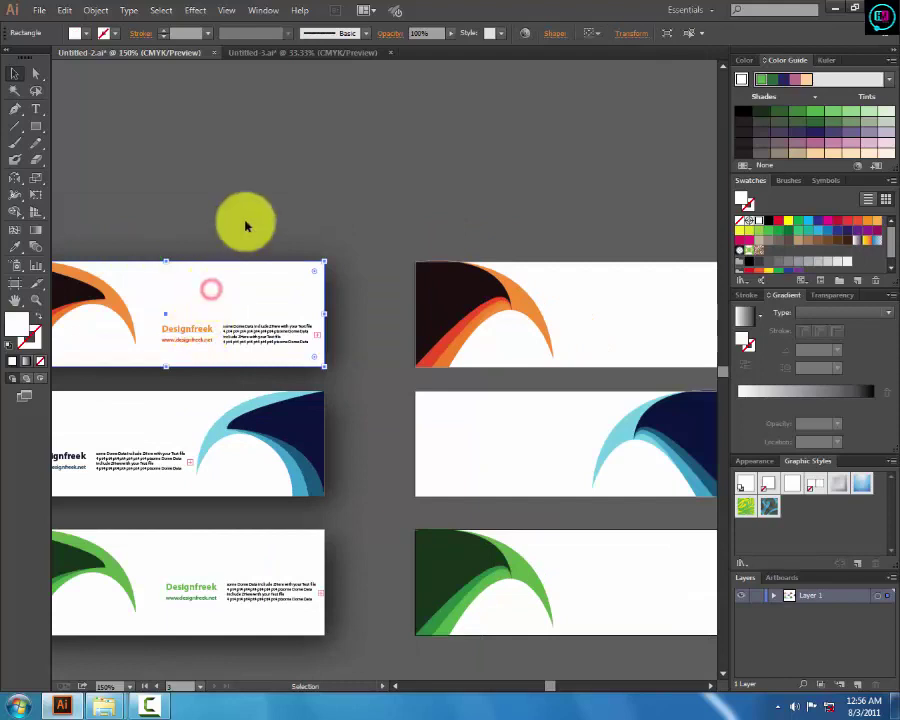
click(245, 222)
click(182, 338)
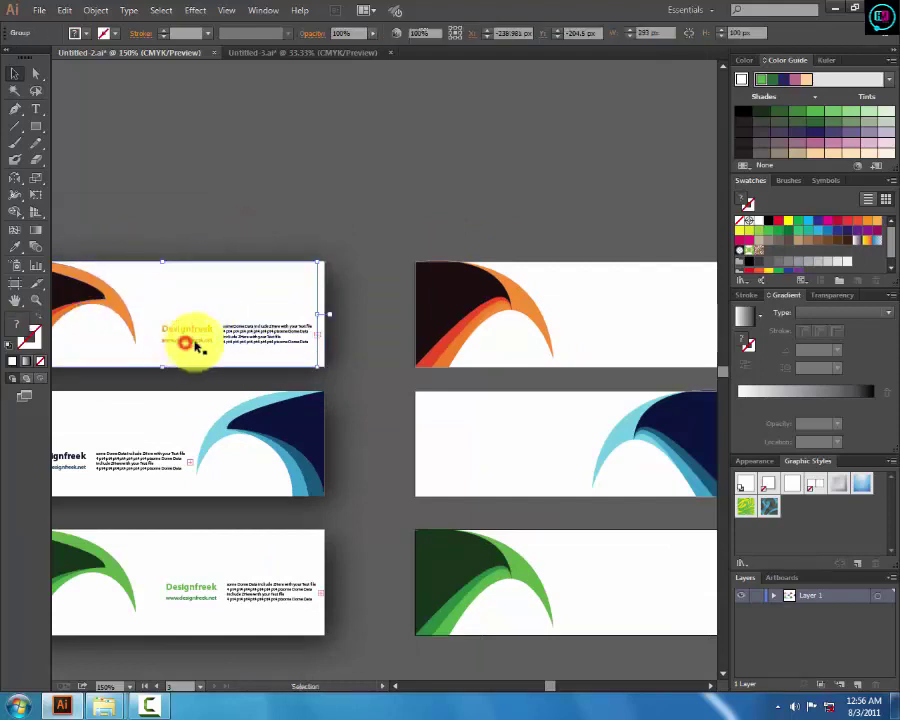
click(188, 338)
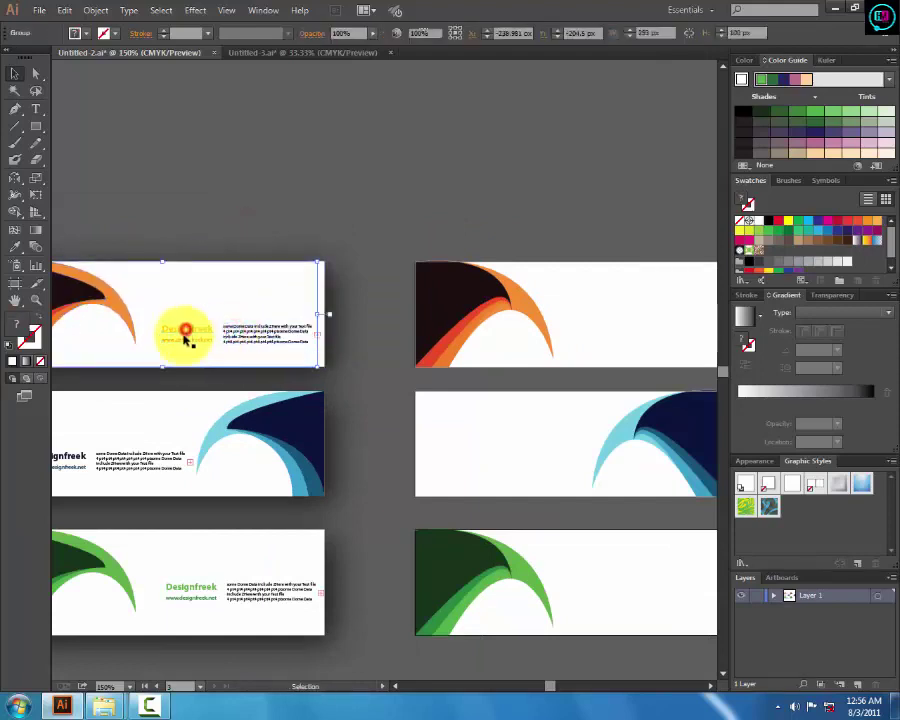
right_click(192, 312)
click(180, 300)
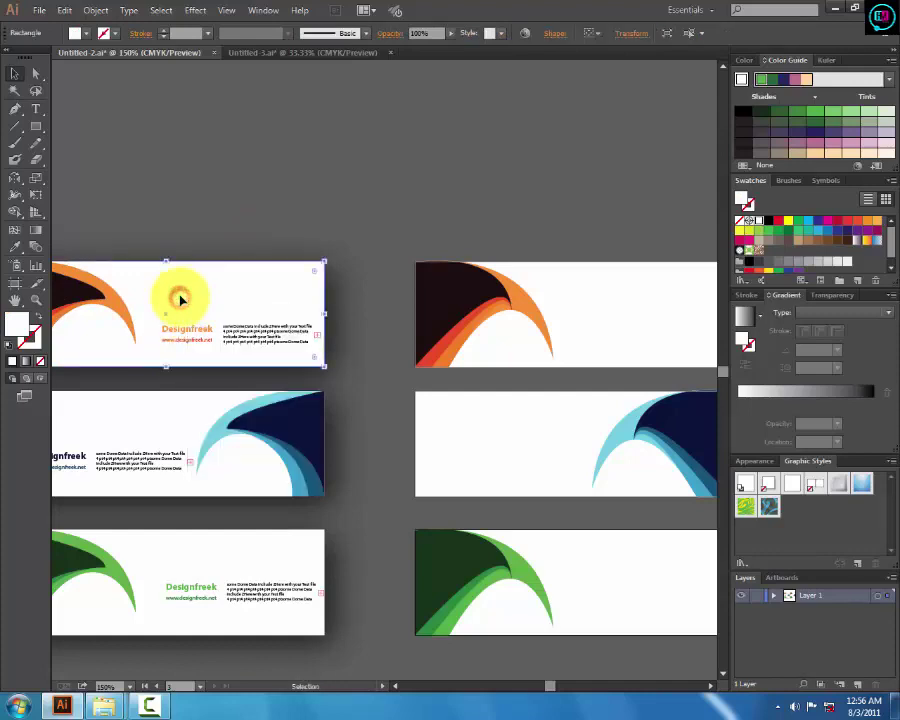
right_click(180, 298)
click(220, 208)
Ungroup the top-left card's artwork and select the Designfreek text block
drag(273, 185, 187, 313)
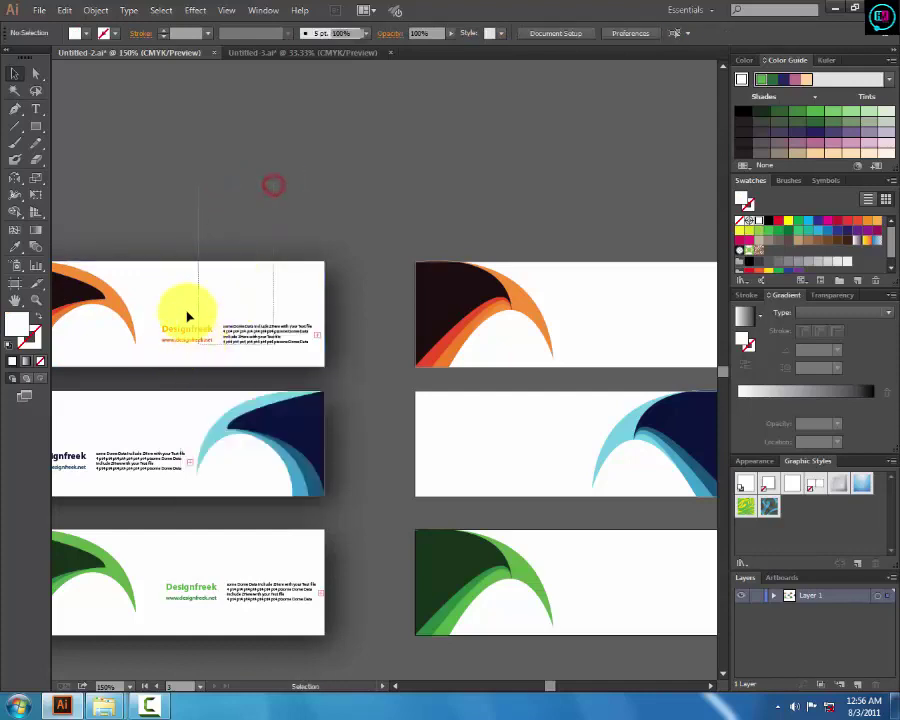
right_click(185, 291)
click(224, 238)
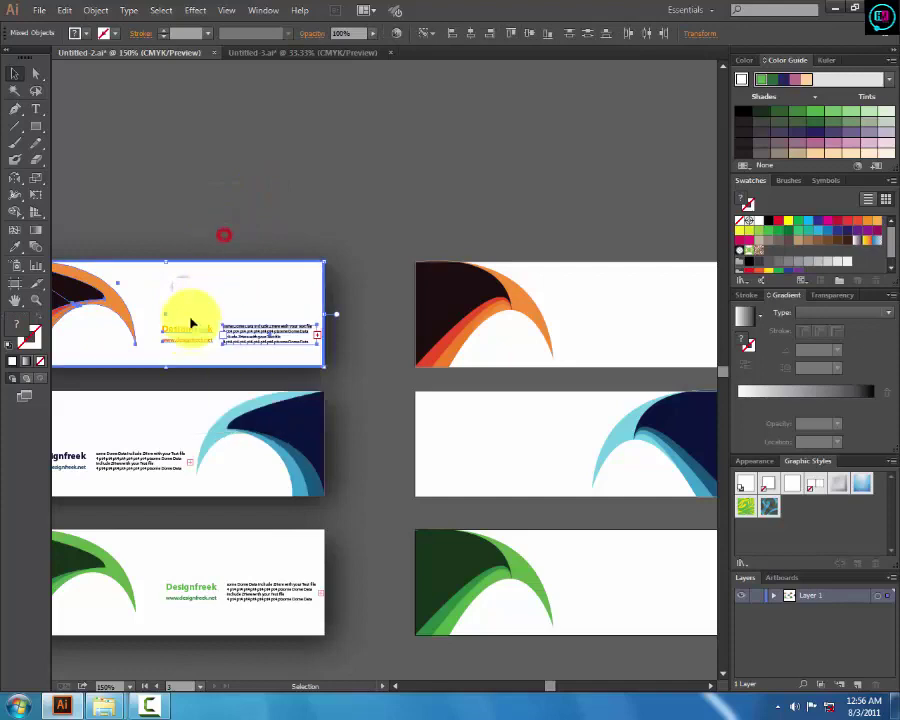
click(257, 188)
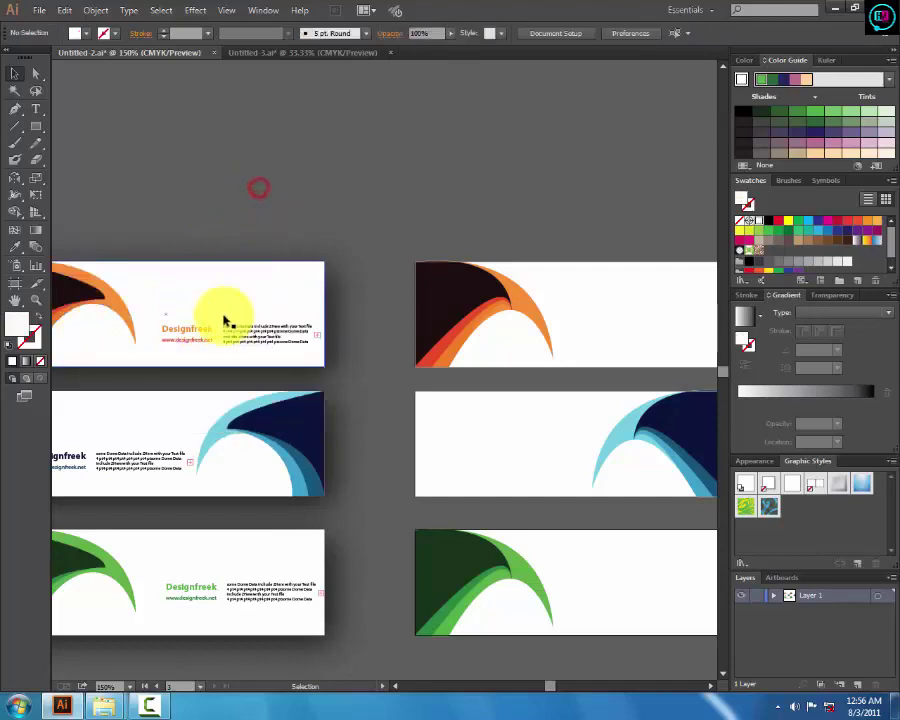
click(193, 331)
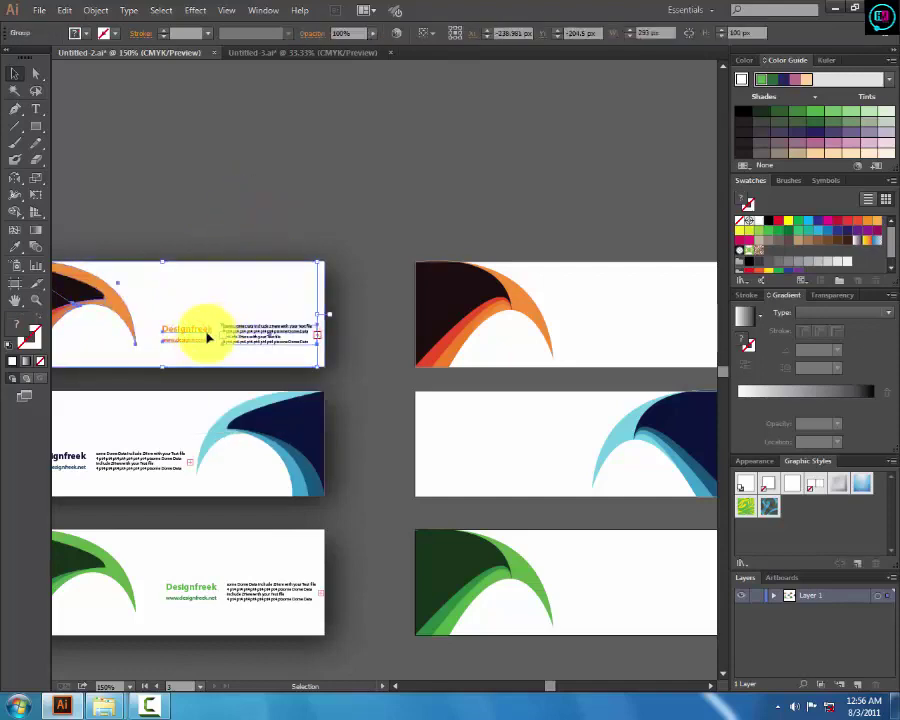
drag(210, 328, 481, 205)
key(ctrl+z)
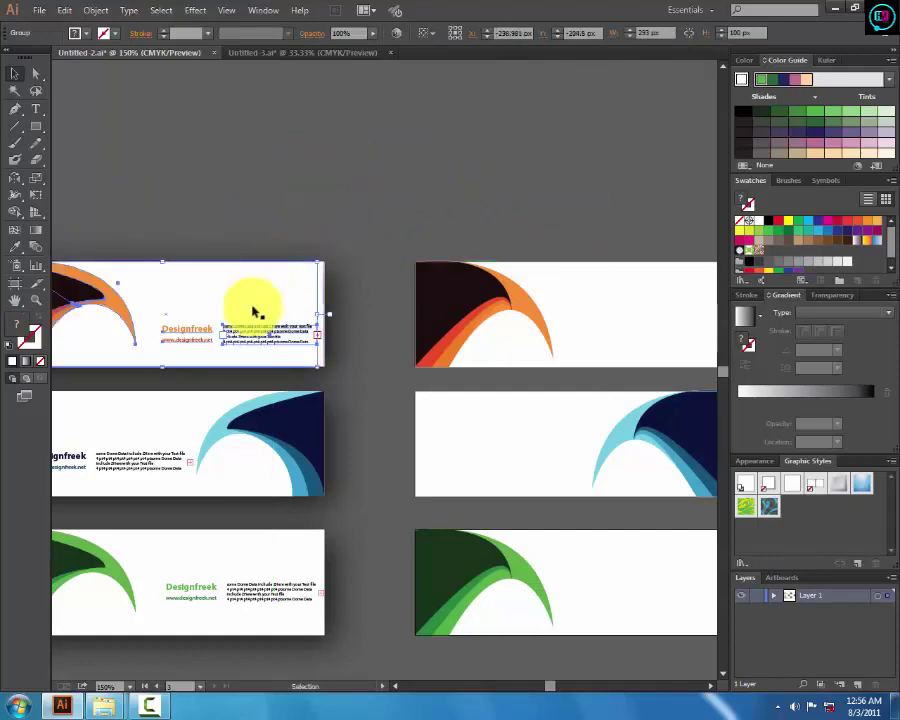
right_click(241, 333)
click(357, 240)
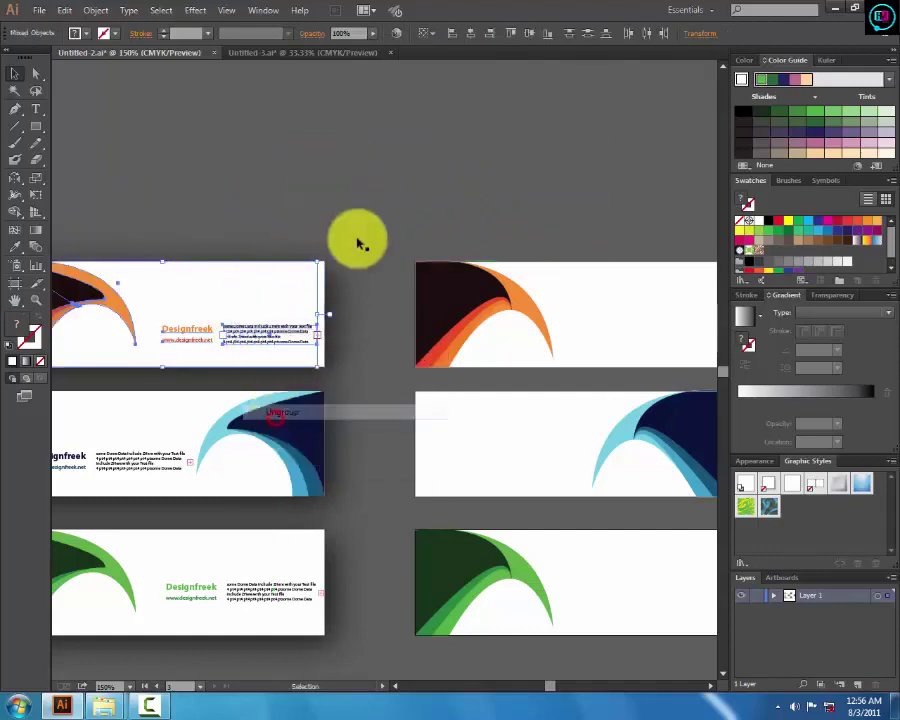
click(194, 348)
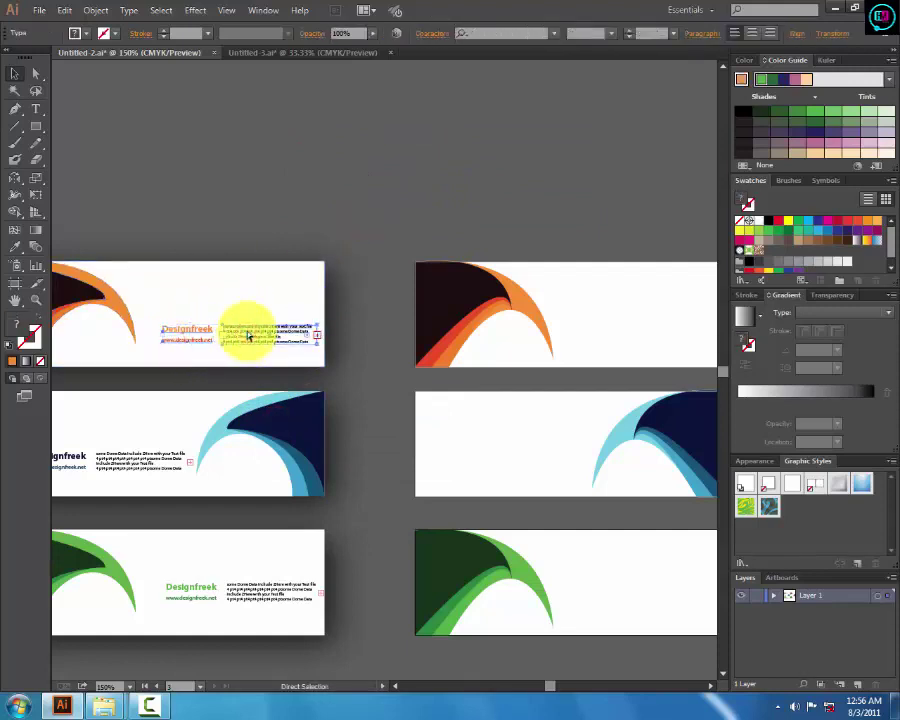
Move the Designfreek text block onto the right side of the top-right card
alt+click(246, 313)
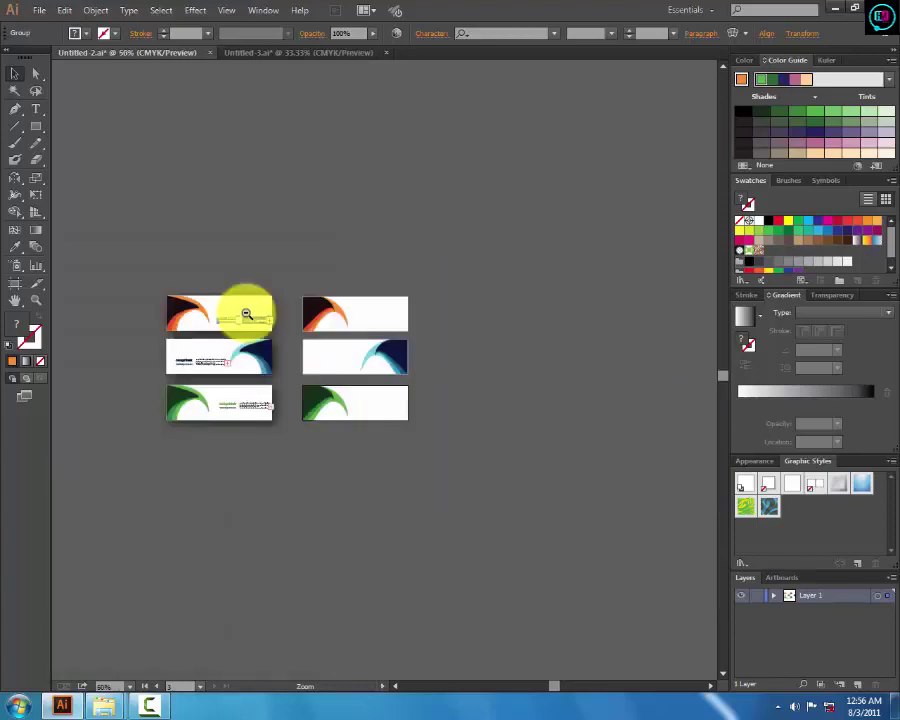
key(a)
click(342, 302)
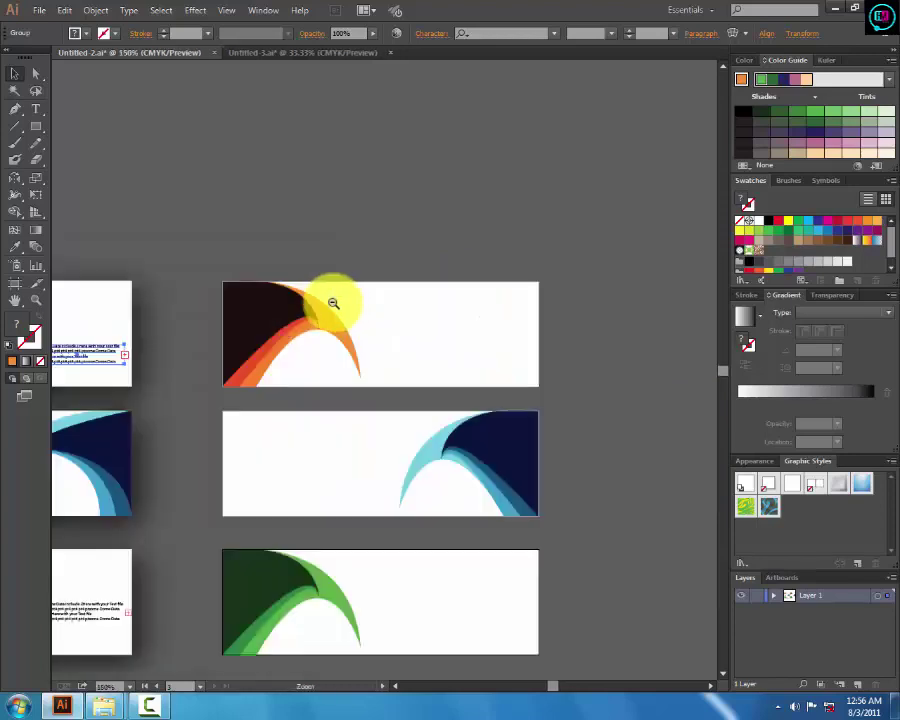
drag(90, 350, 497, 333)
drag(600, 278, 594, 178)
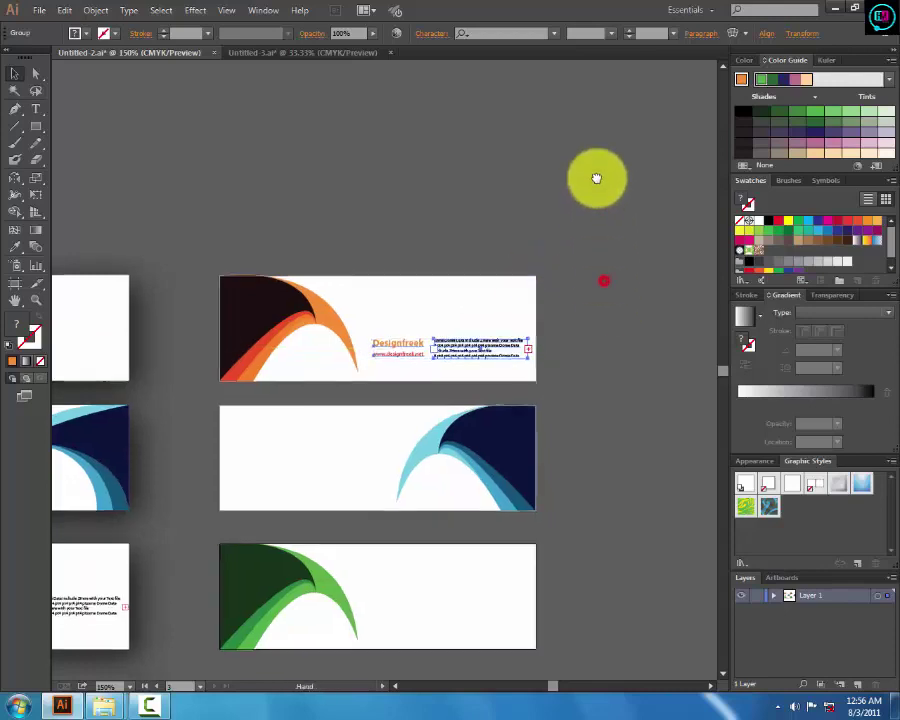
mouse_move(356, 222)
mouse_down()
mouse_move(425, 262)
mouse_move(307, 368)
mouse_up()
click(420, 236)
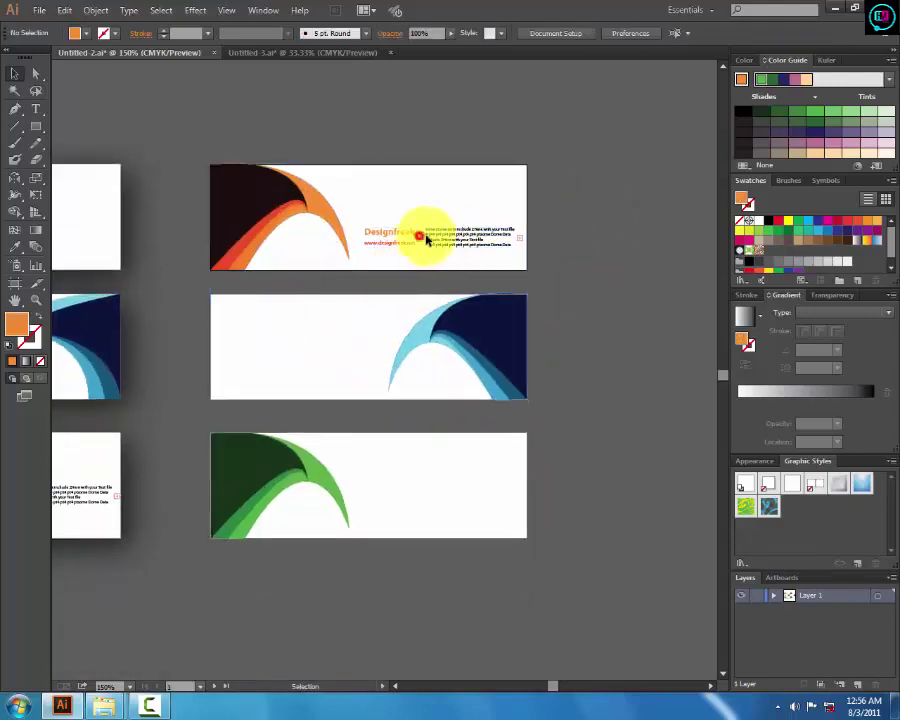
Alt-drag copies of the Designfreek text group onto the middle-right and other right cards
mouse_move(442, 237)
mouse_down()
mouse_move(298, 346)
mouse_move(287, 341)
mouse_move(306, 352)
mouse_up()
drag(588, 337, 603, 239)
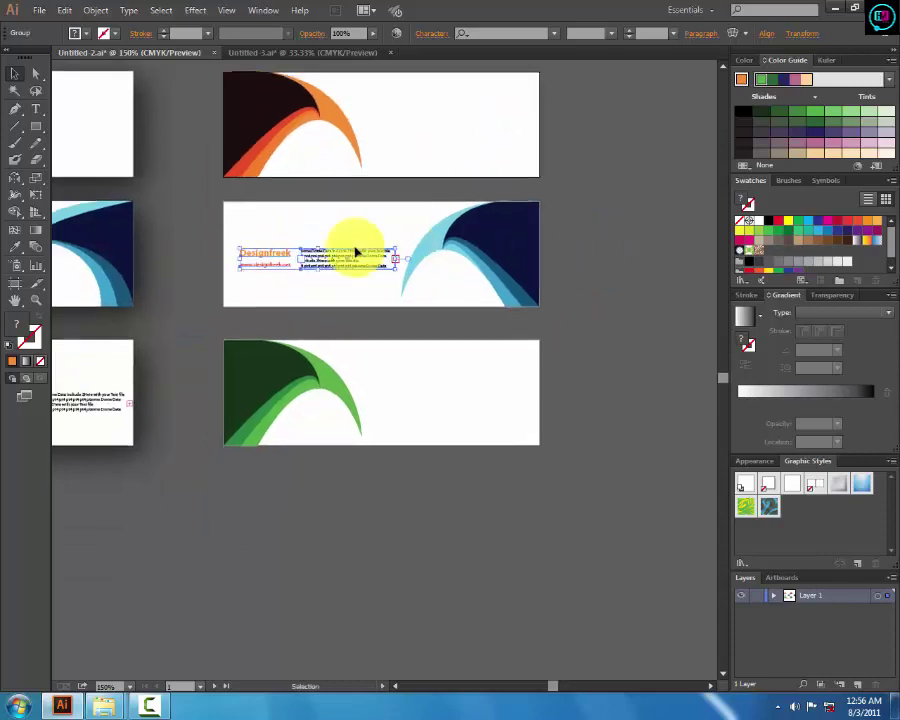
click(307, 261)
drag(312, 258, 452, 136)
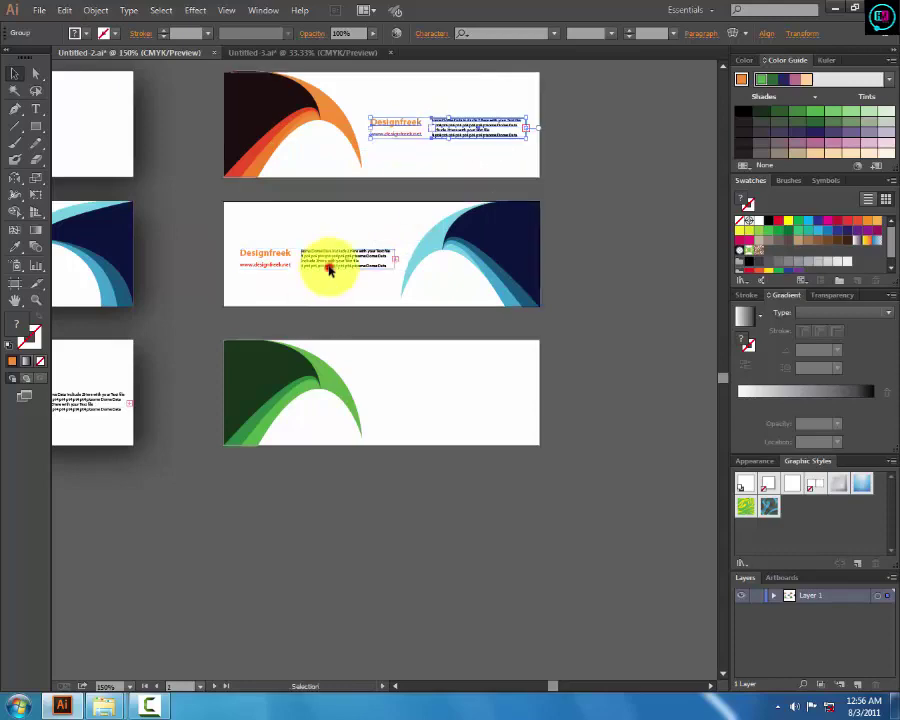
drag(330, 265, 462, 428)
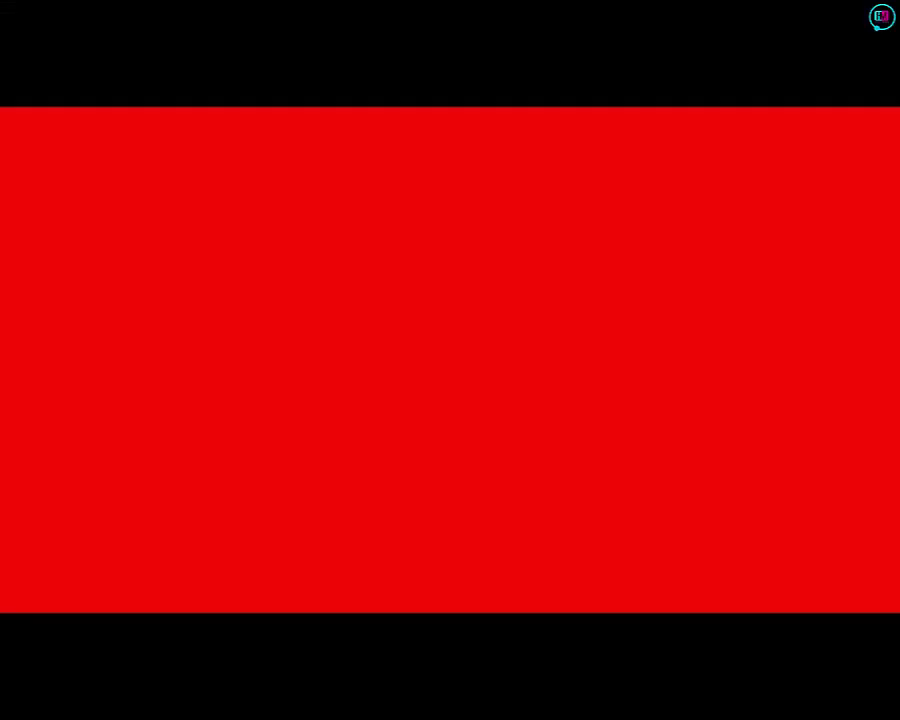